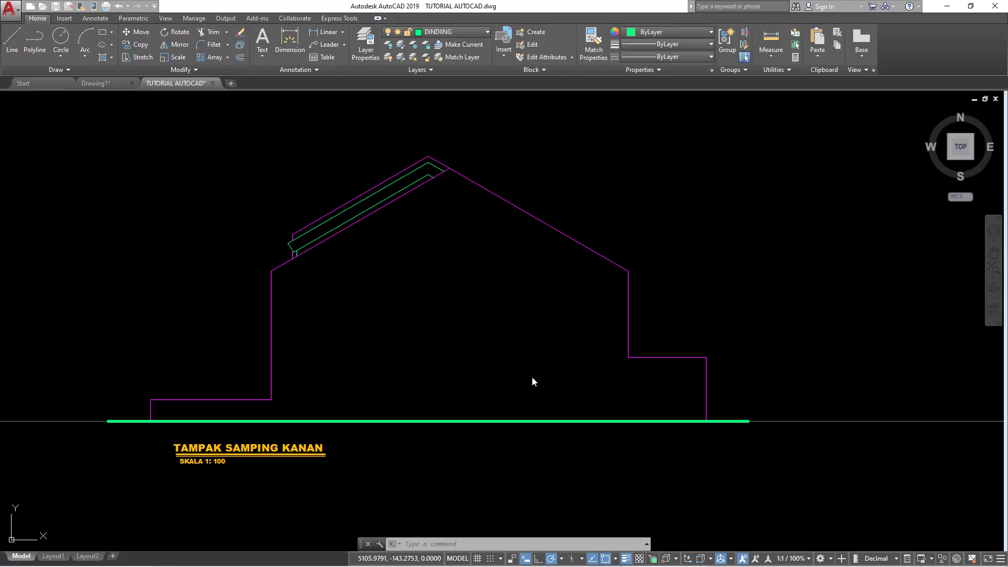
Restore down the AutoCAD window so the SketchUp house model behind it shows.
click(978, 8)
Zoom the SketchUp house to its side view and place that window right of AutoCAD.
click(812, 223)
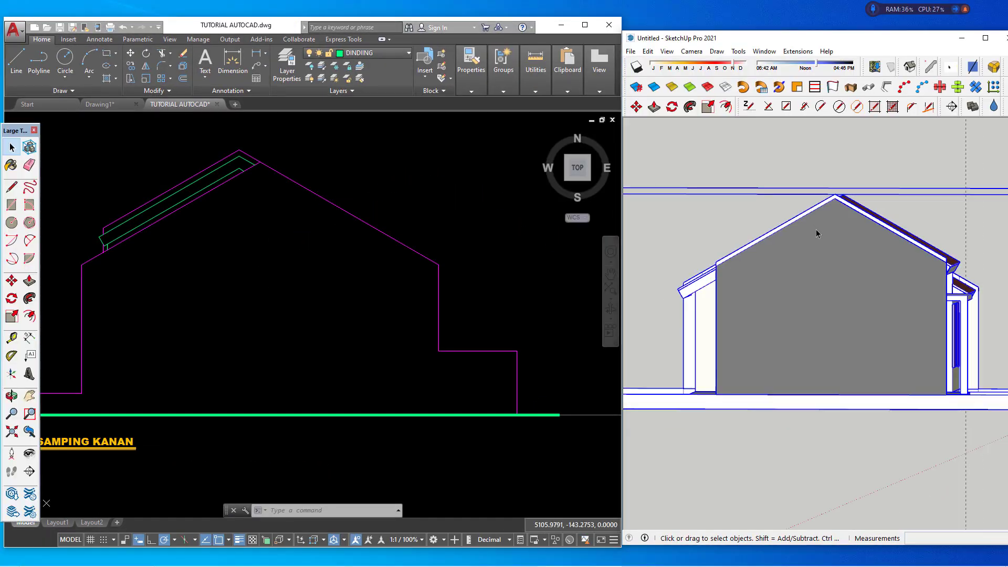
scroll(816, 229, down, 4)
scroll(786, 250, down, 3)
drag(900, 45, 849, 46)
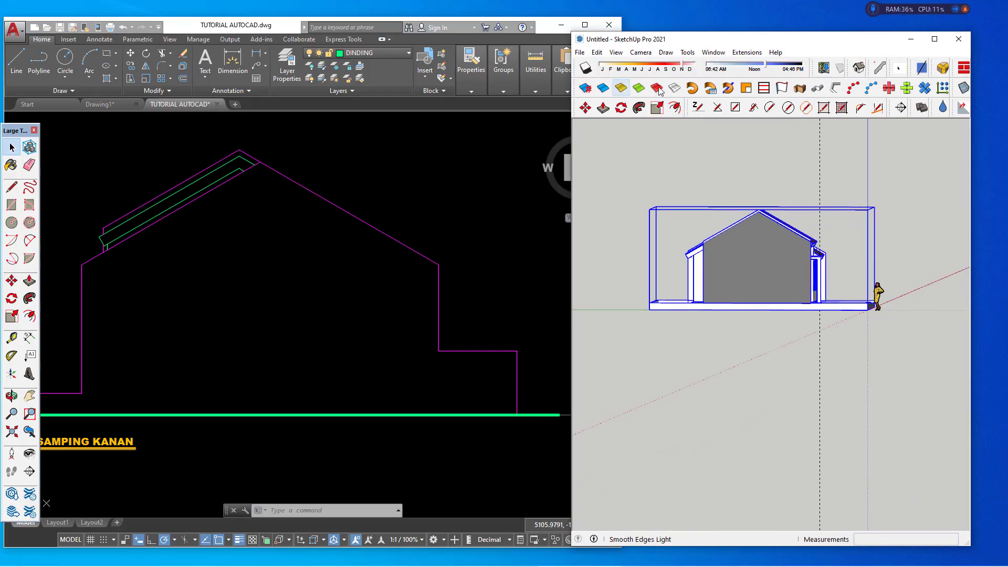
scroll(787, 276, up, 1)
scroll(758, 272, up, 2)
scroll(758, 272, up, 3)
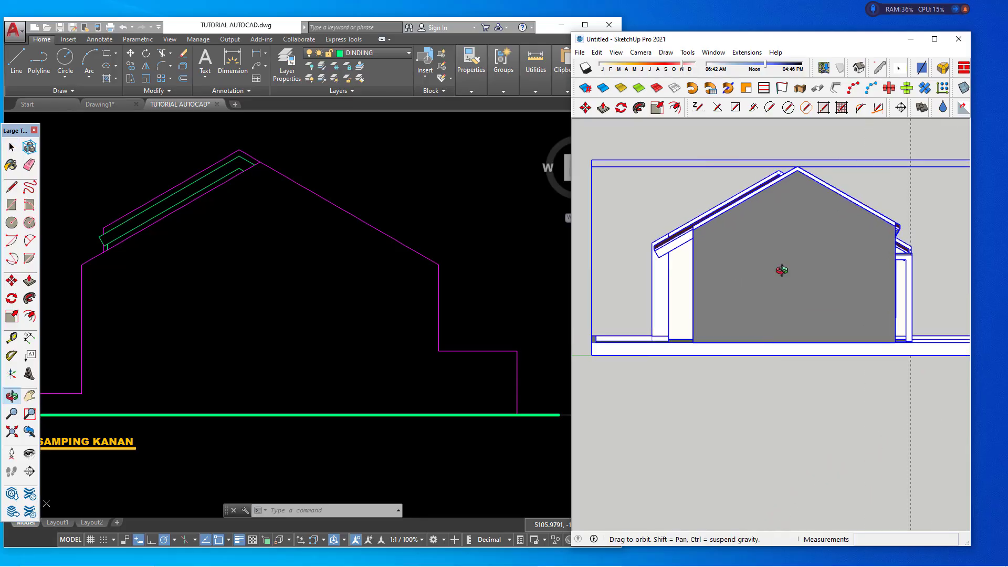
click(746, 52)
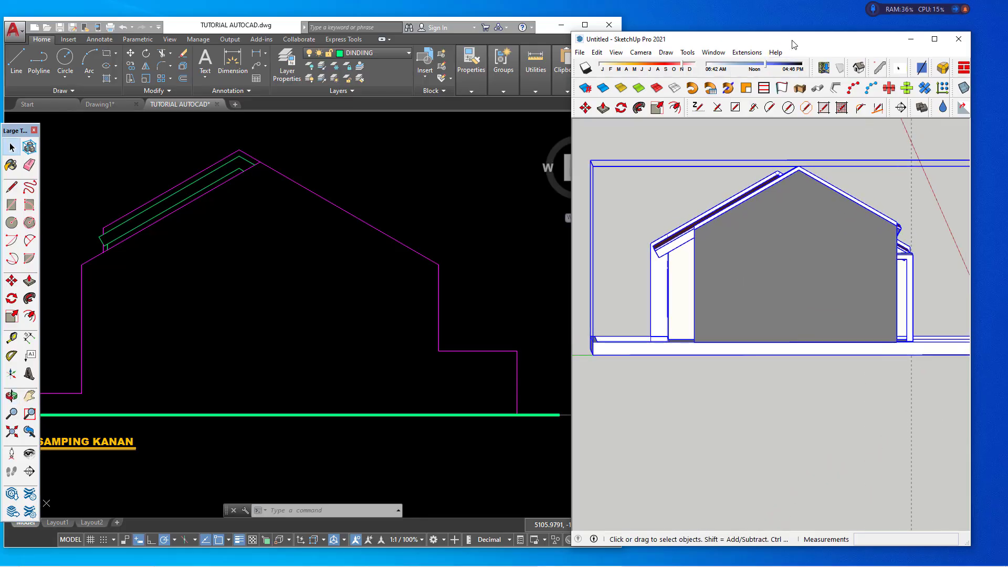
drag(818, 43, 869, 27)
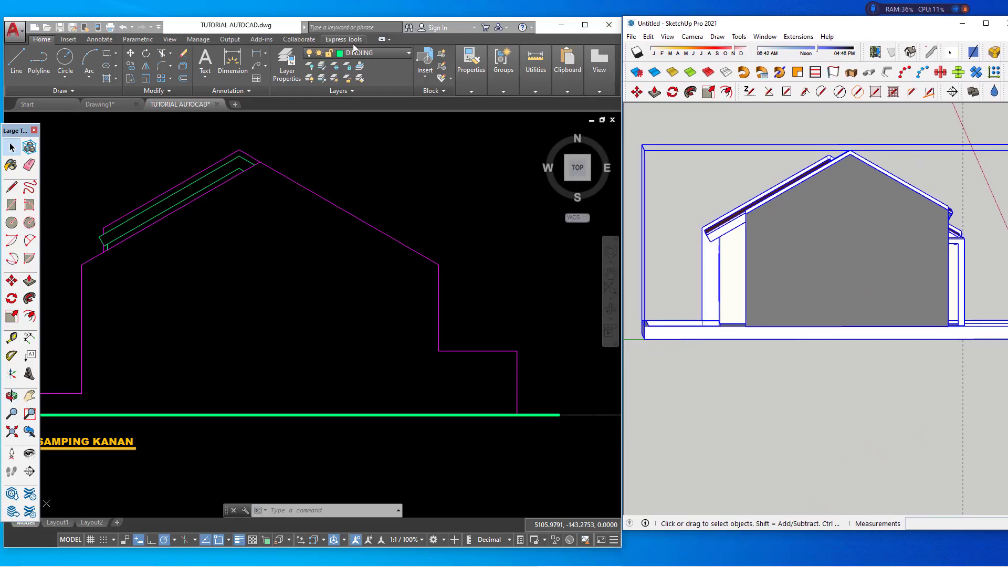
click(286, 18)
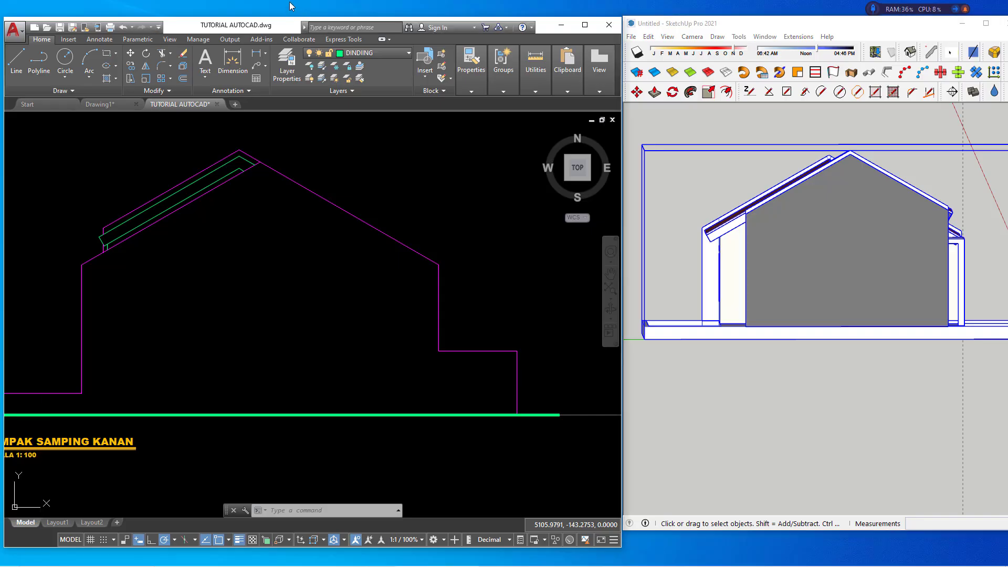
Copy both top floor plans to the right of the originals.
drag(284, 19, 284, 1)
scroll(360, 293, down, 5)
click(352, 299)
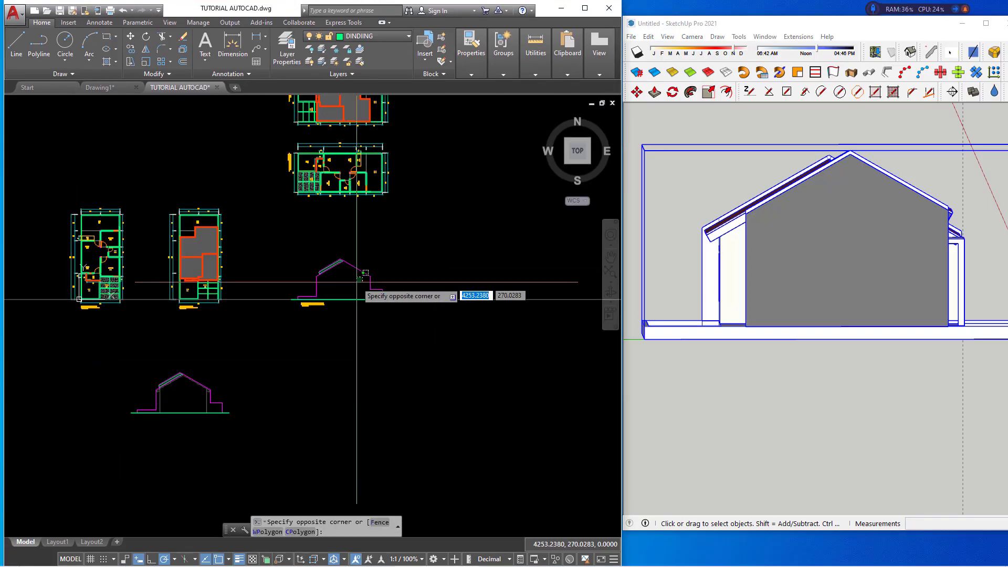
key(Escape)
middle_drag(375, 301, 306, 378)
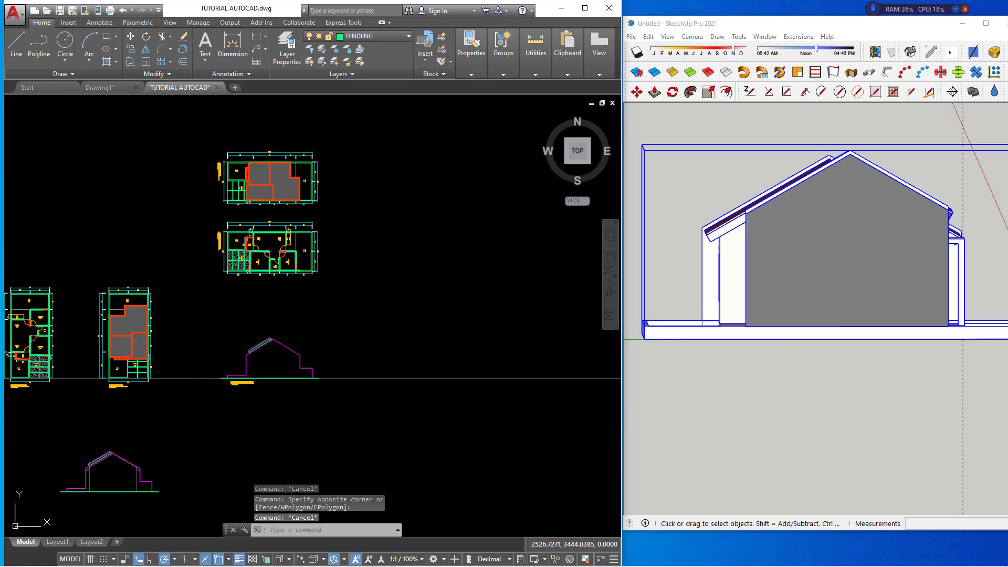
click(191, 117)
click(408, 330)
text(c)
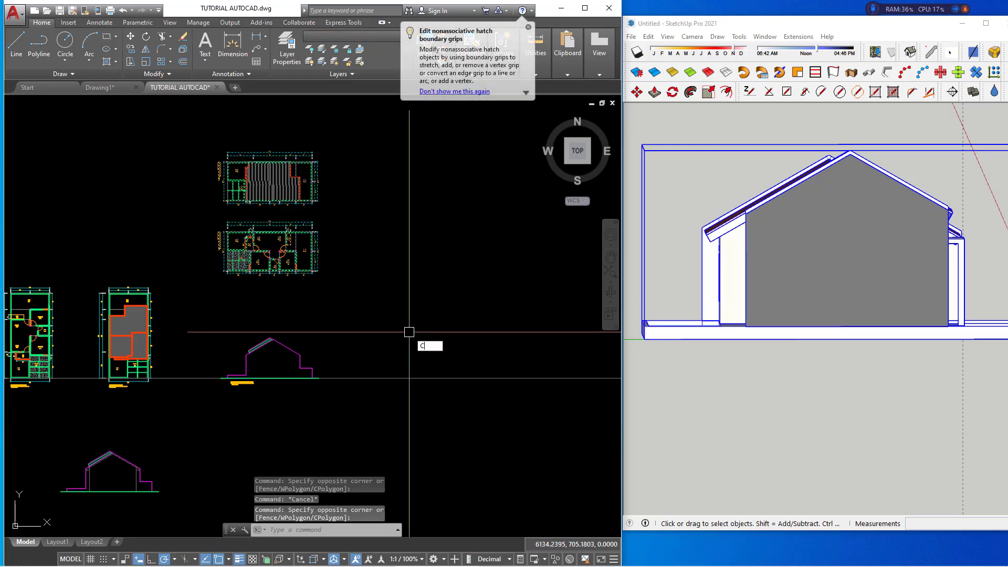
key(Return)
click(270, 225)
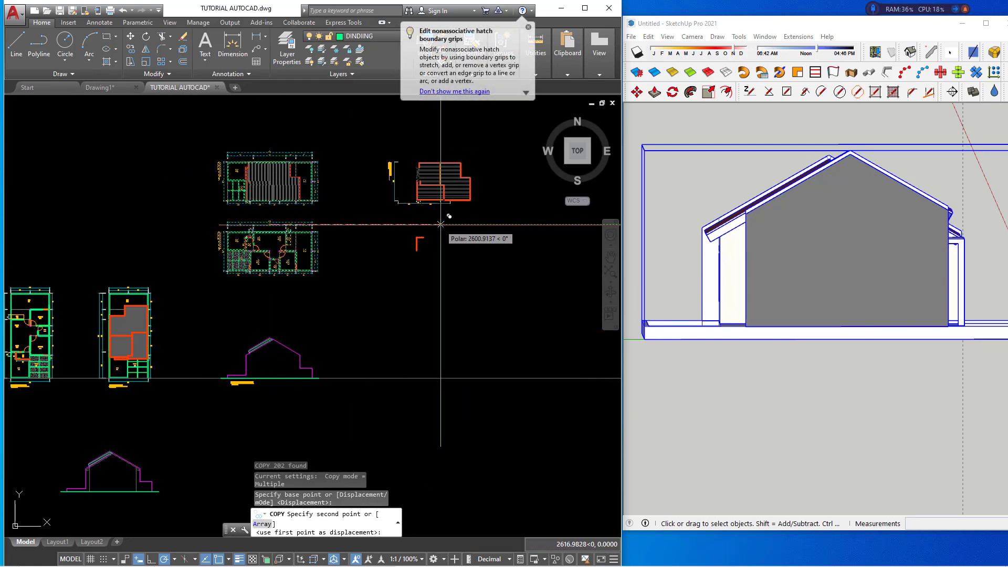
click(441, 224)
key(Escape)
Rotate the copied floor plans 180° and pan down to the lower-left section drawing.
click(367, 135)
click(525, 325)
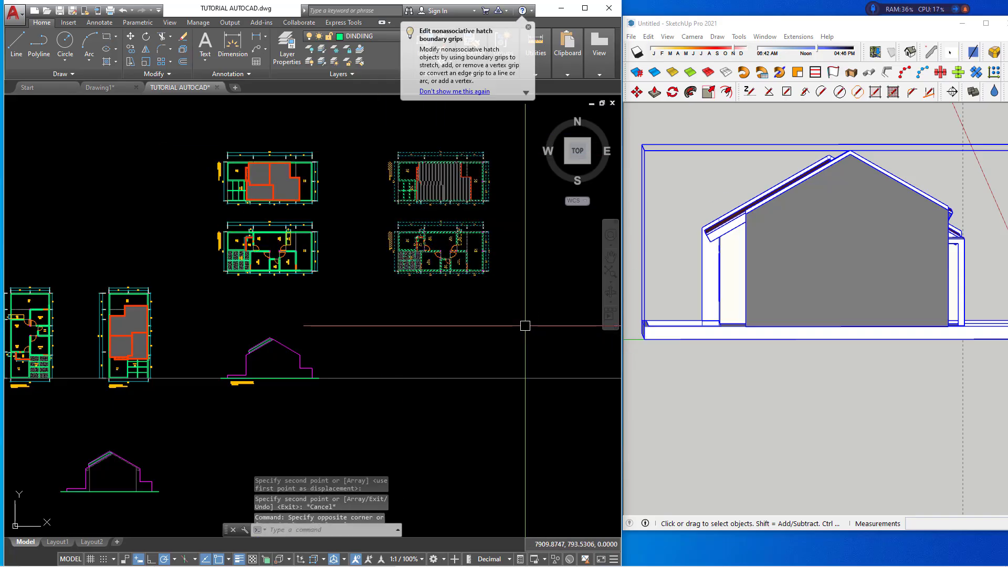
text(R)
key(Return)
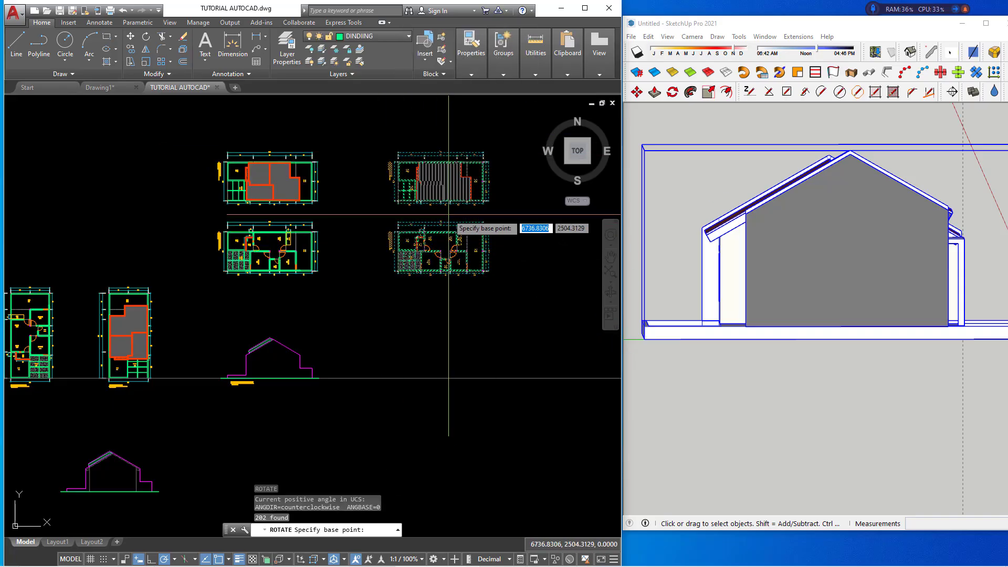
click(449, 214)
click(367, 214)
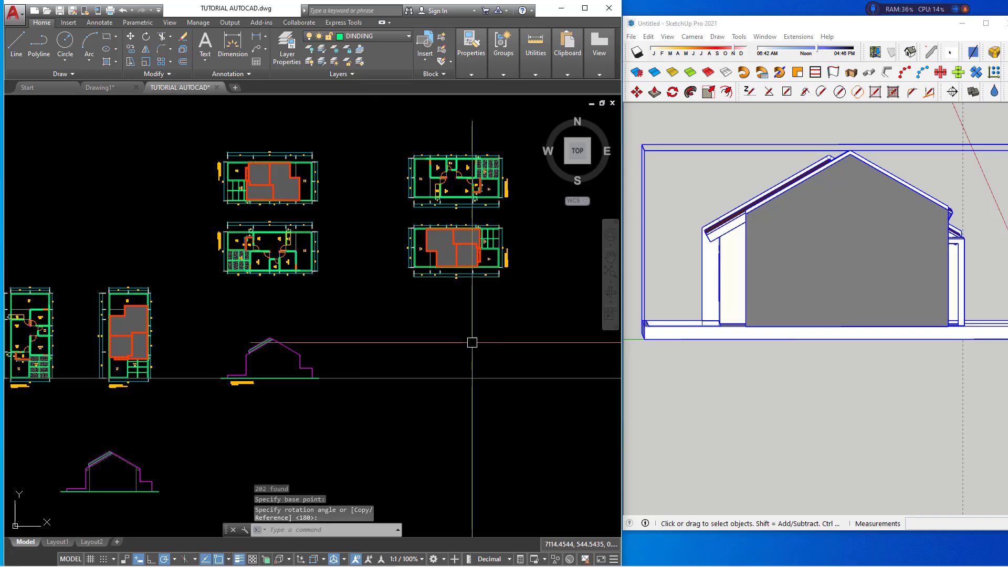
middle_drag(473, 342, 438, 347)
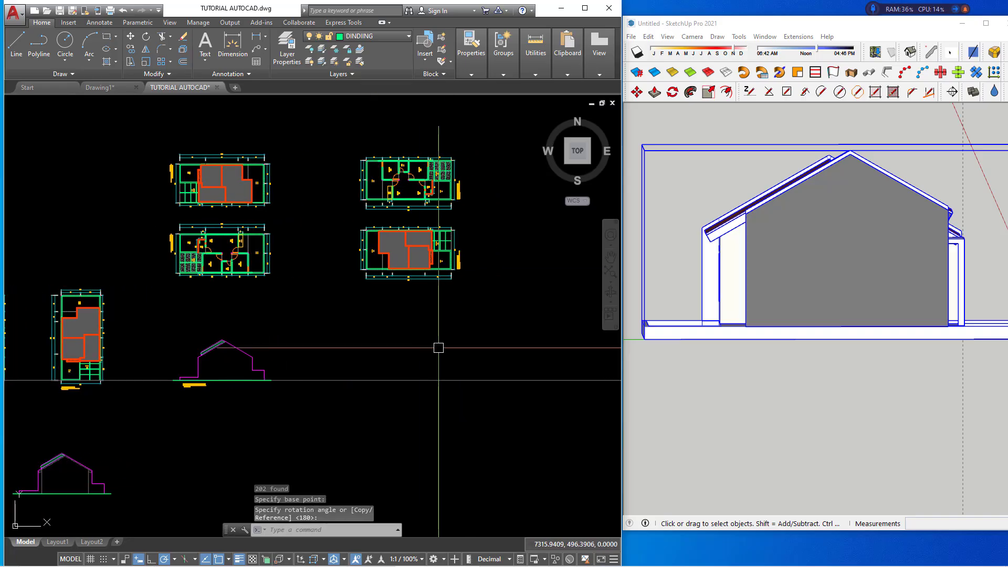
middle_drag(105, 420, 283, 375)
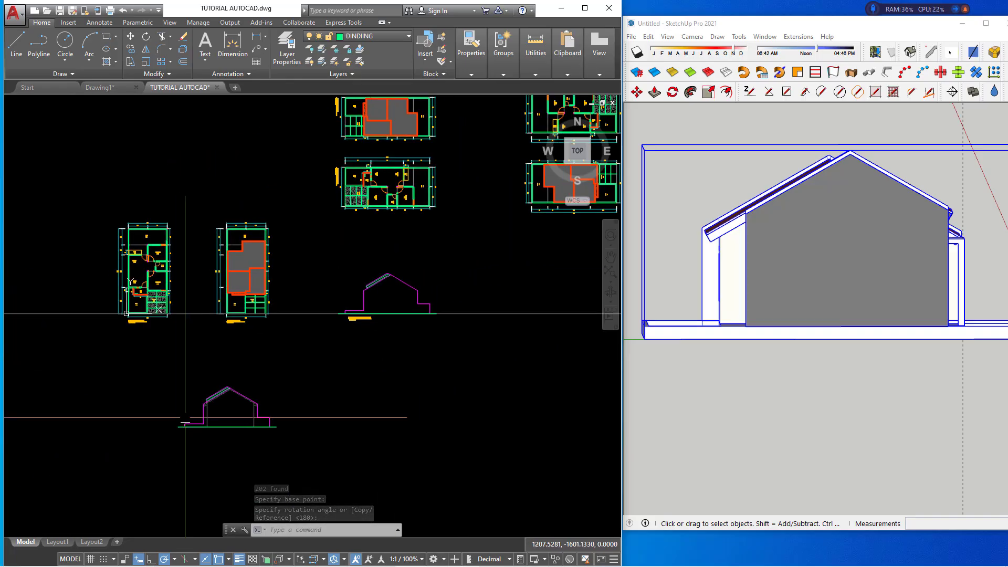
scroll(164, 383, up, 4)
scroll(237, 342, up, 2)
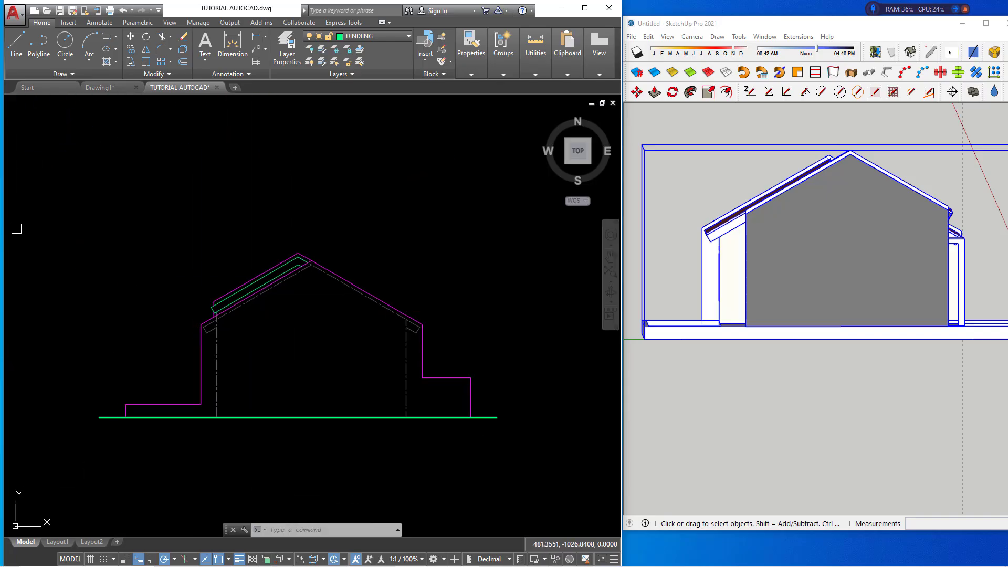
Select the section drawing and start a copy from the ground line, then cancel it.
click(36, 232)
click(540, 421)
text(CO)
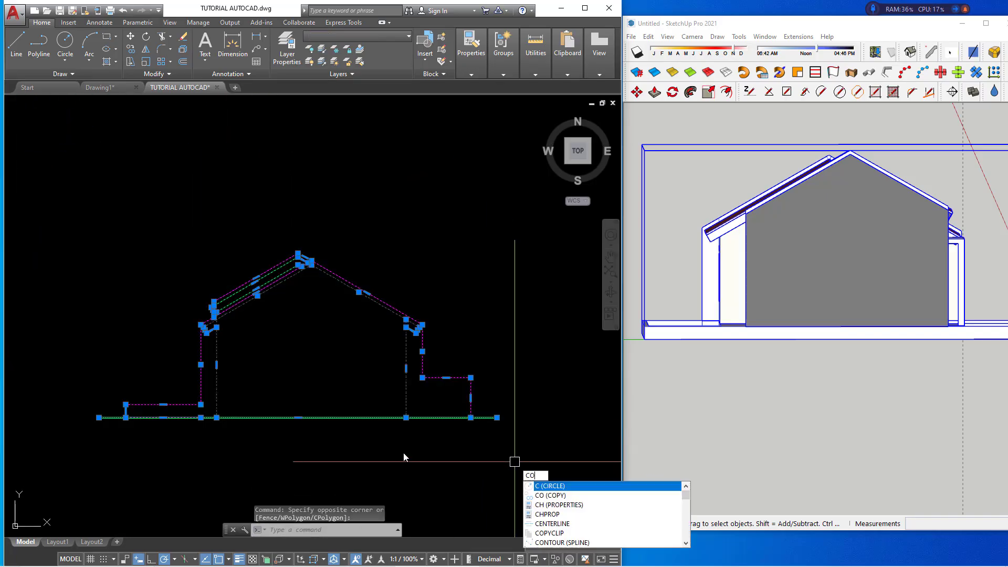
key(Return)
click(126, 418)
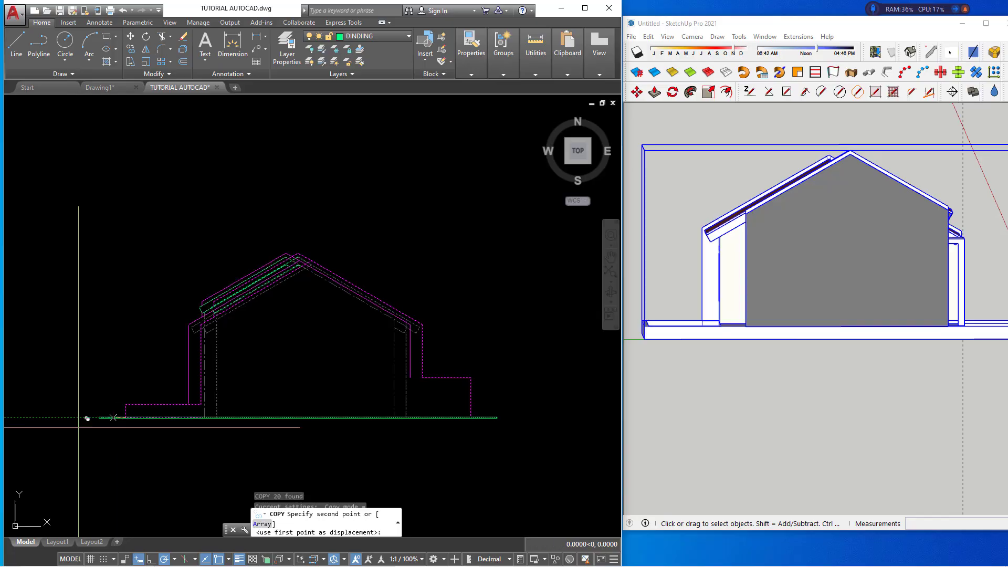
scroll(136, 415, down, 4)
scroll(367, 368, up, 1)
scroll(256, 339, up, 1)
scroll(256, 339, up, 5)
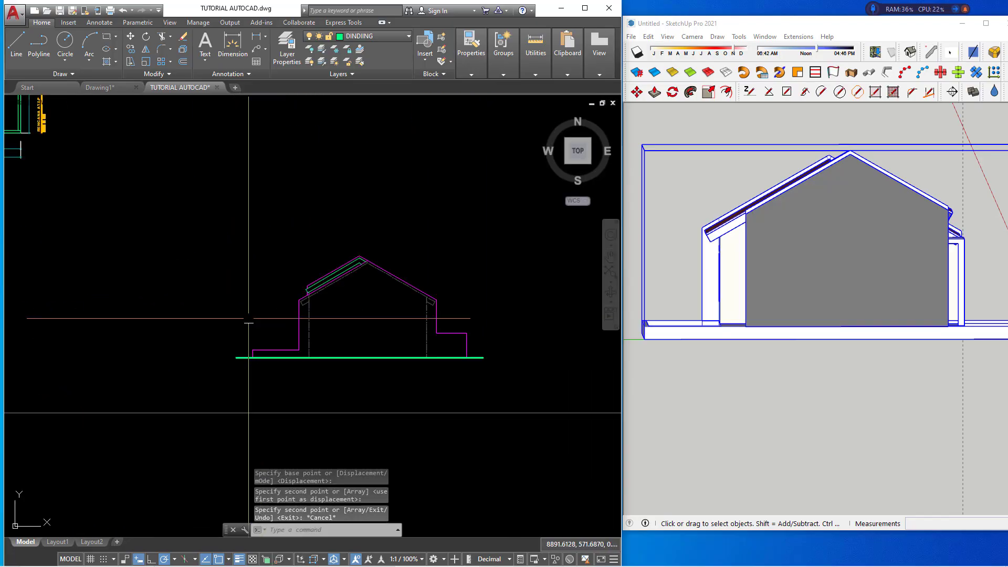
key(Escape)
Mirror the section drawing about a vertical line, erasing the original.
click(204, 224)
click(558, 414)
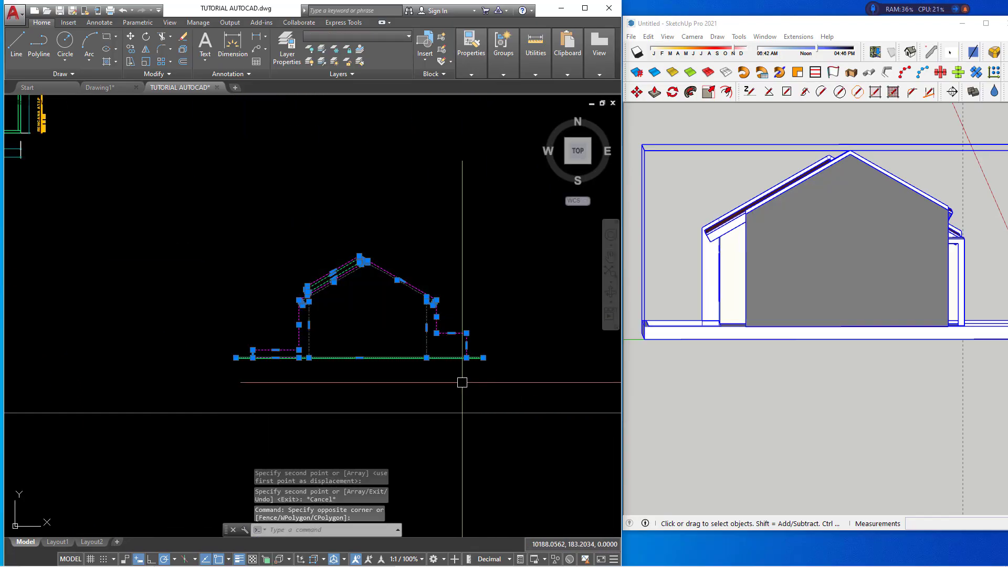
text(MI)
key(Return)
click(362, 258)
click(368, 202)
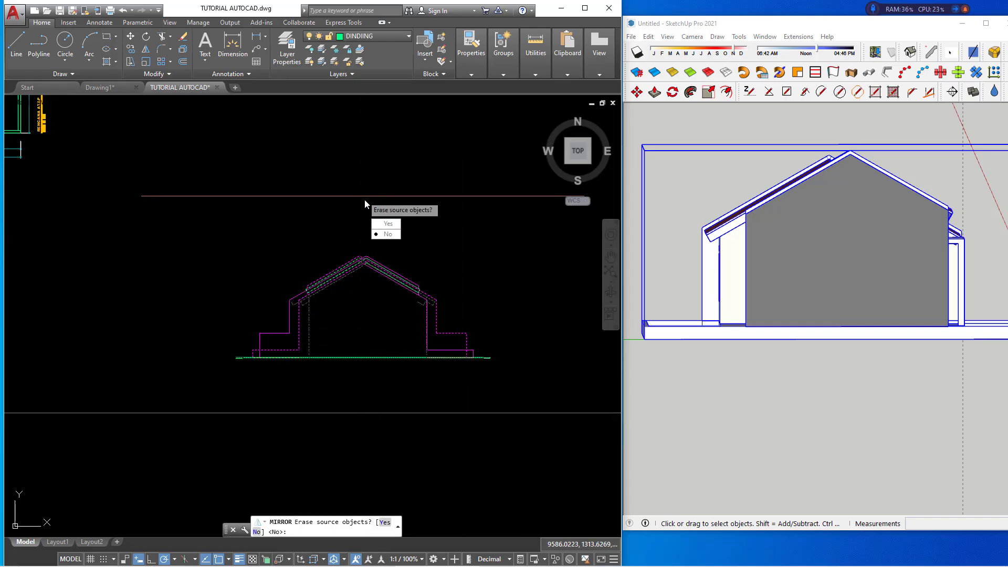
click(407, 256)
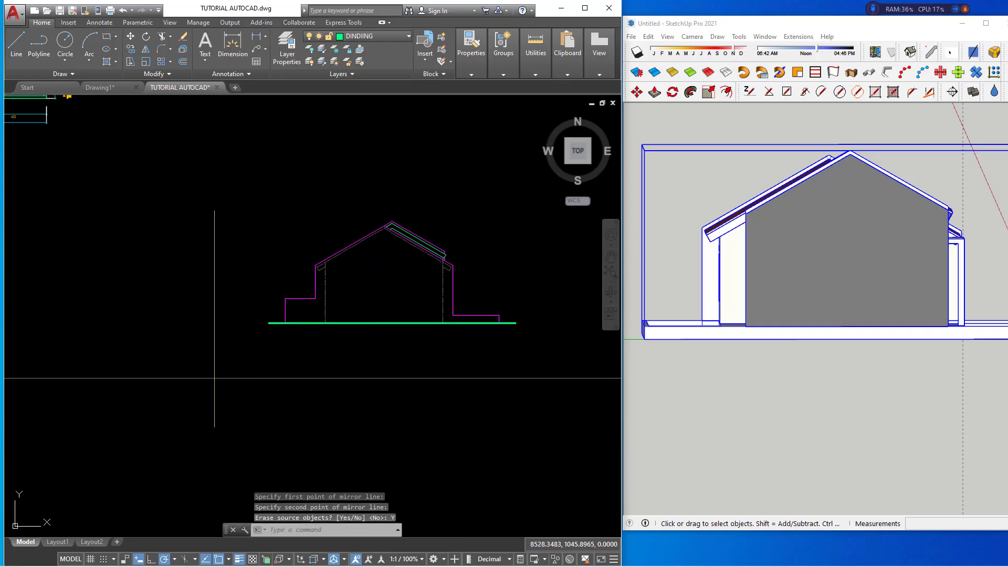
Move the mirrored section down, using its ground-line midpoint as base point.
click(214, 207)
click(510, 369)
middle_drag(510, 369, 516, 354)
text(M)
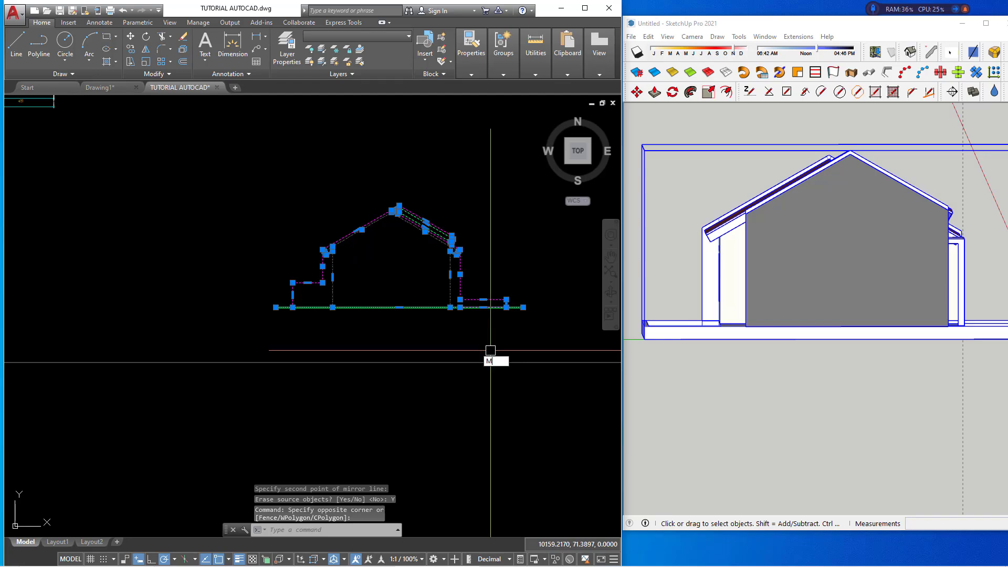
key(Return)
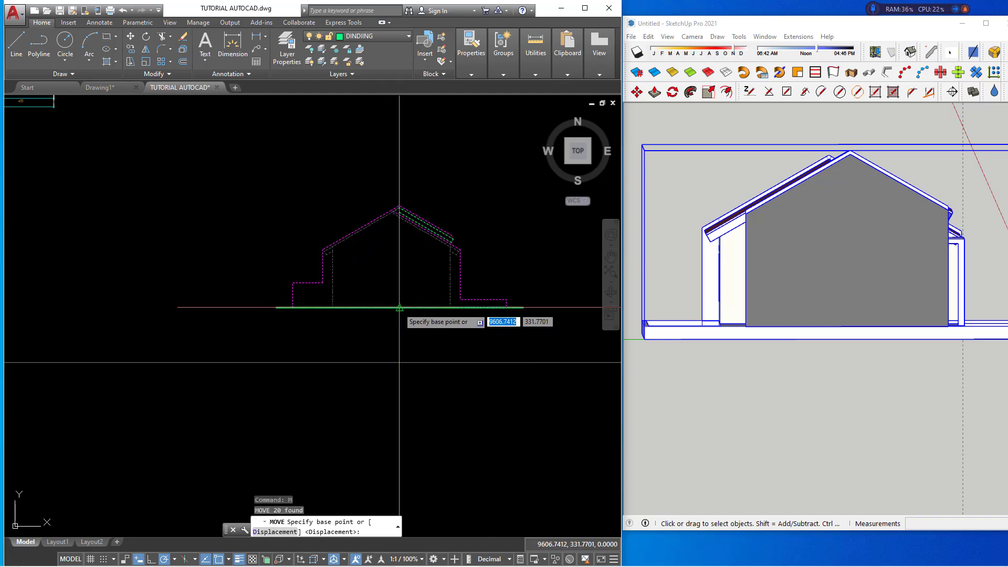
click(399, 307)
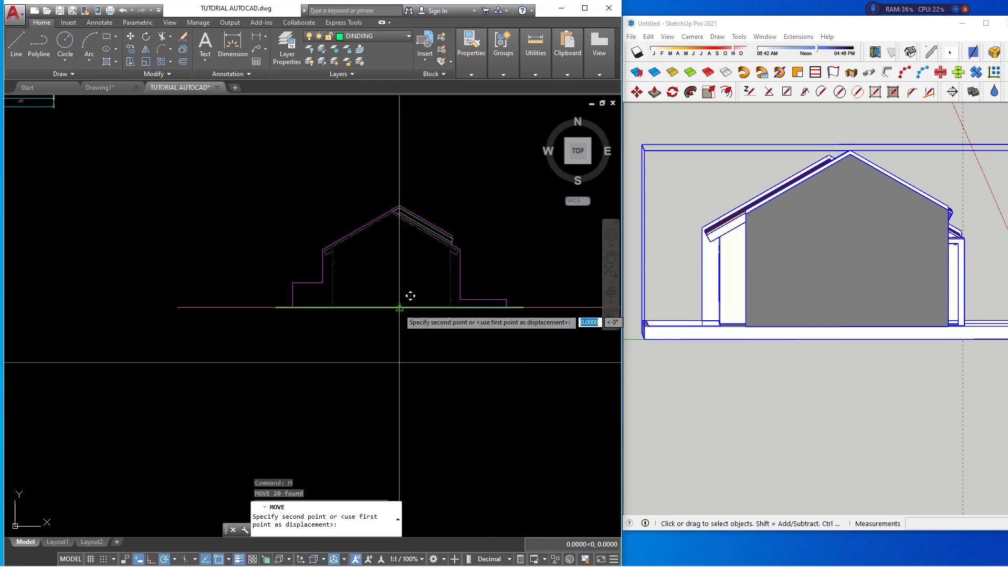
click(410, 351)
middle_drag(376, 351, 493, 329)
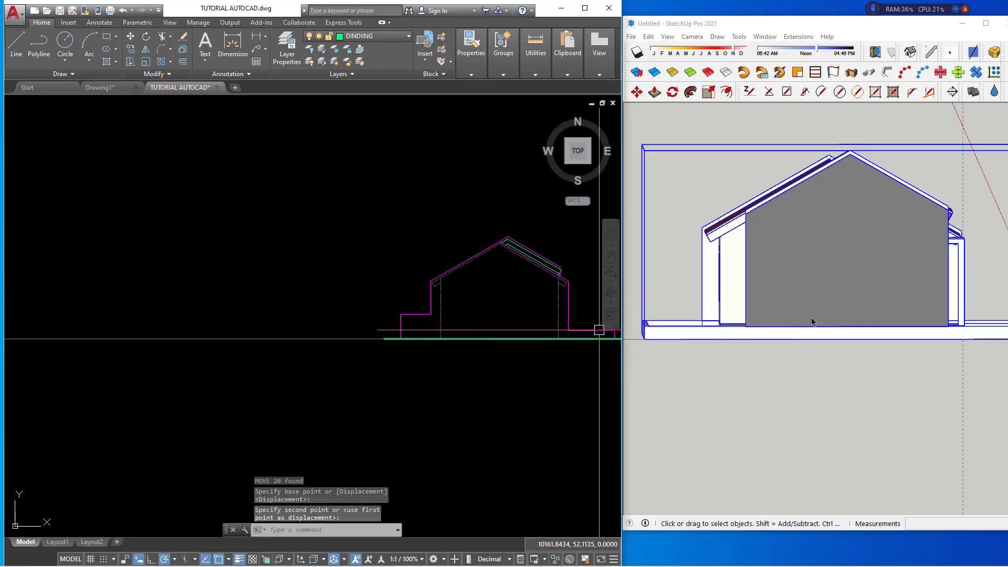
Pan and zoom to bring the lower floor plan and elevation into view.
scroll(308, 252, down, 3)
scroll(389, 291, down, 3)
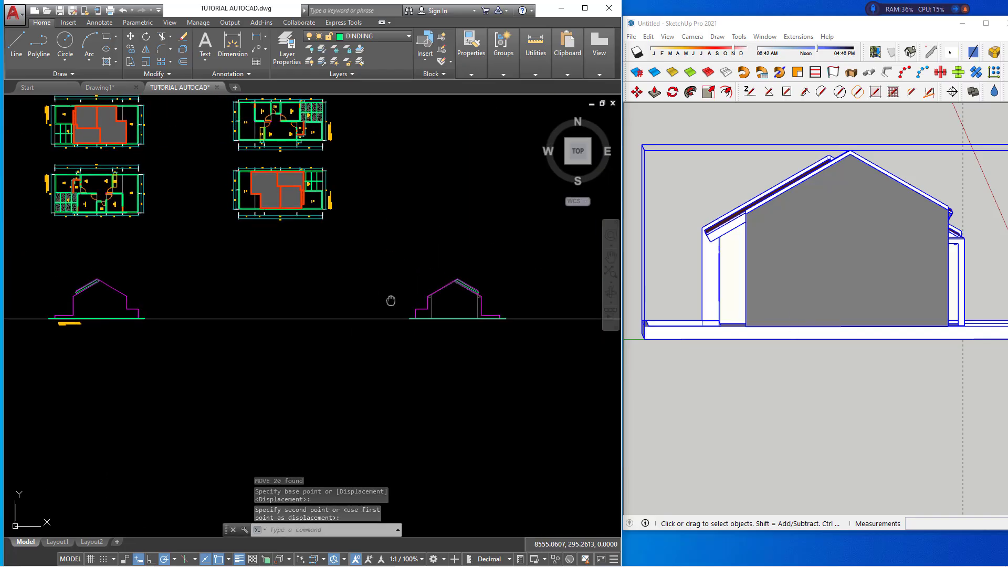
scroll(427, 301, up, 4)
mouse_move(428, 301)
middle_down()
mouse_move(387, 328)
mouse_move(535, 324)
middle_up()
scroll(428, 329, up, 4)
scroll(432, 329, down, 4)
middle_drag(394, 356, 403, 368)
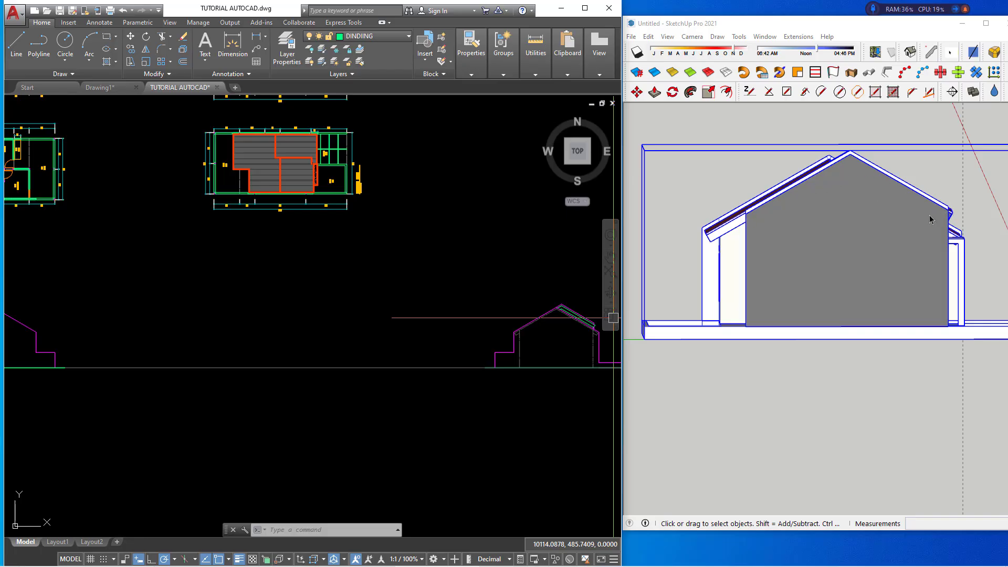
mouse_move(396, 300)
middle_down()
mouse_move(394, 338)
mouse_move(323, 337)
middle_up()
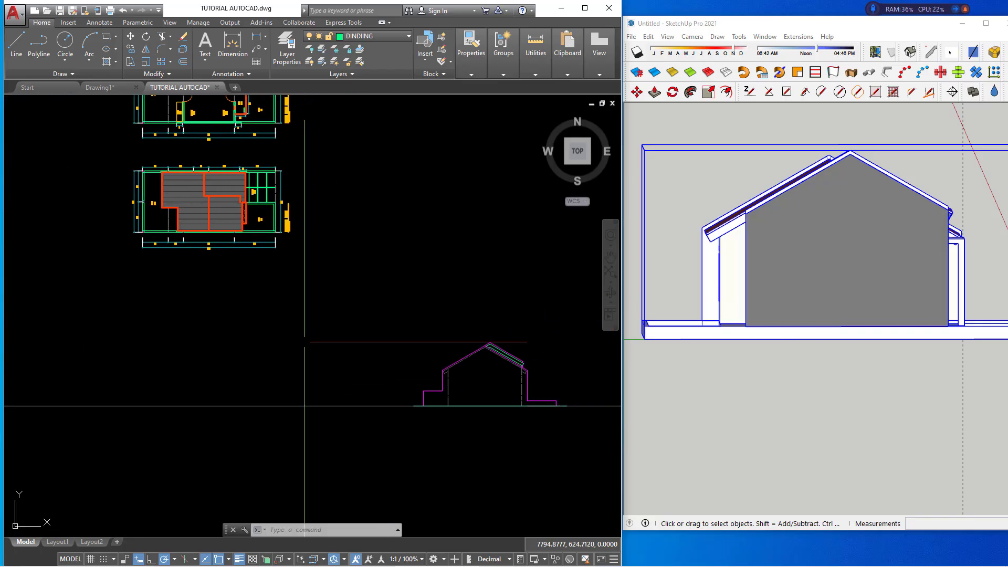
key(Escape)
Start XLINE with the vertical option and zoom to the plan's wall edge.
text(XL)
key(Return)
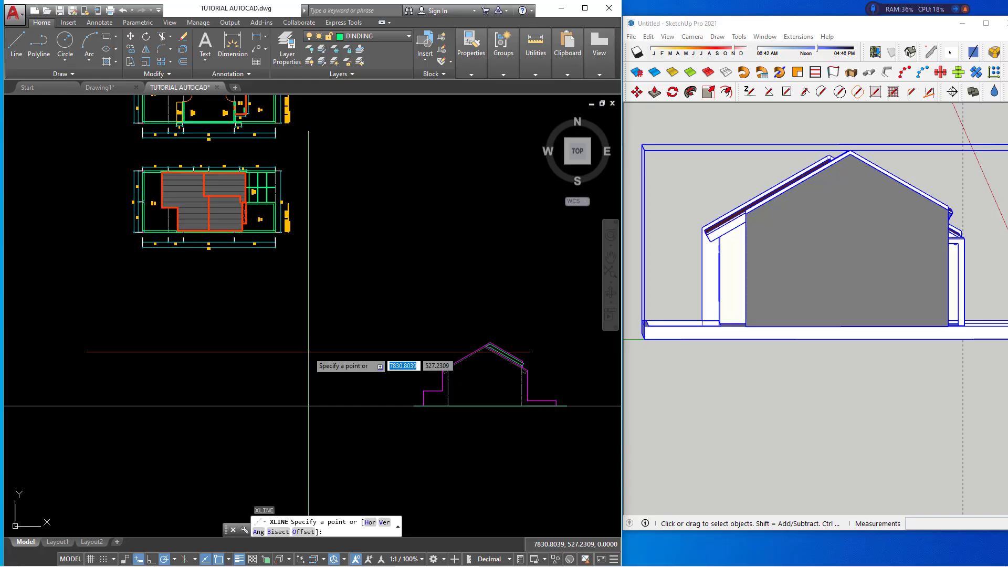
key(Return)
middle_drag(267, 336, 283, 382)
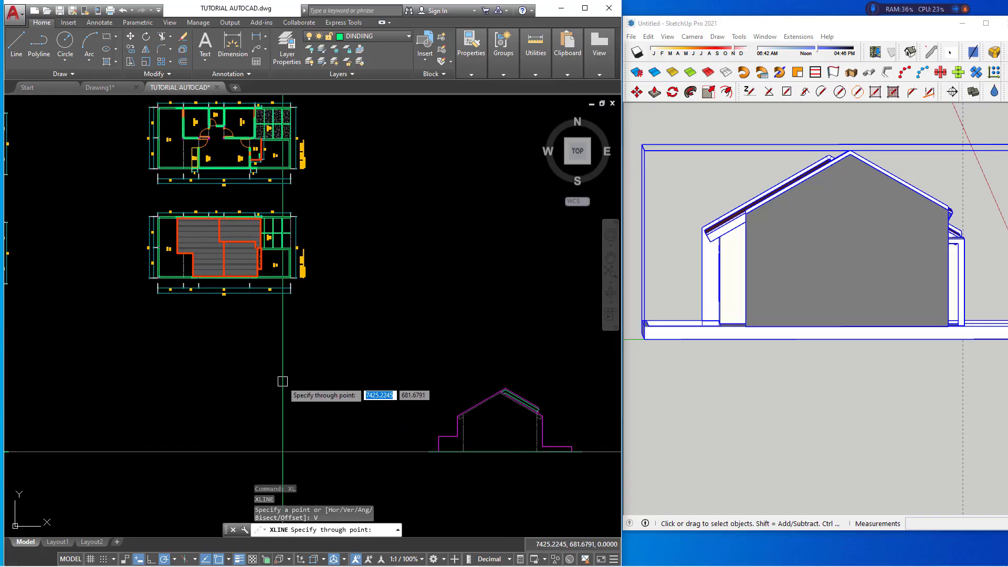
scroll(207, 173, up, 4)
scroll(157, 147, up, 4)
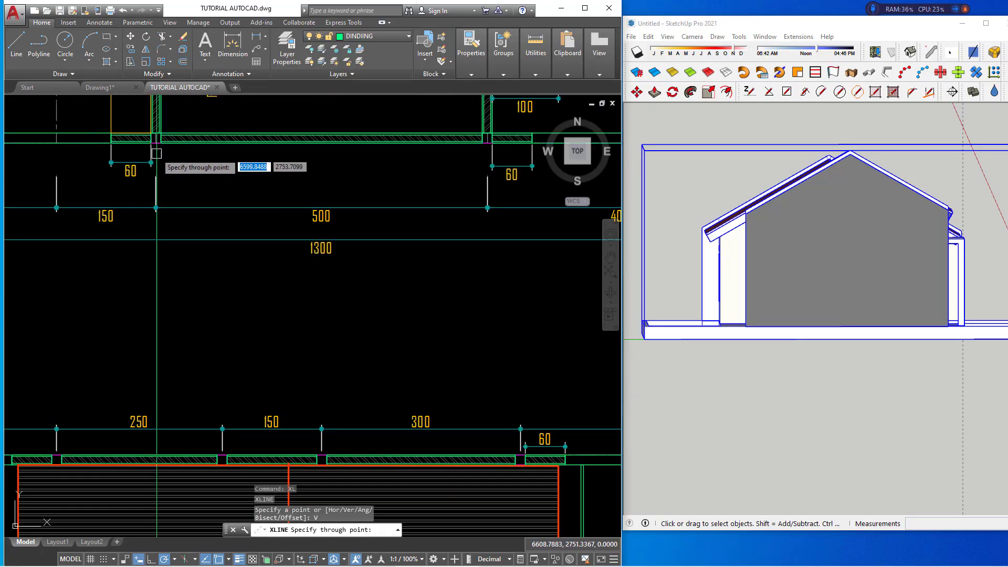
scroll(247, 246, down, 5)
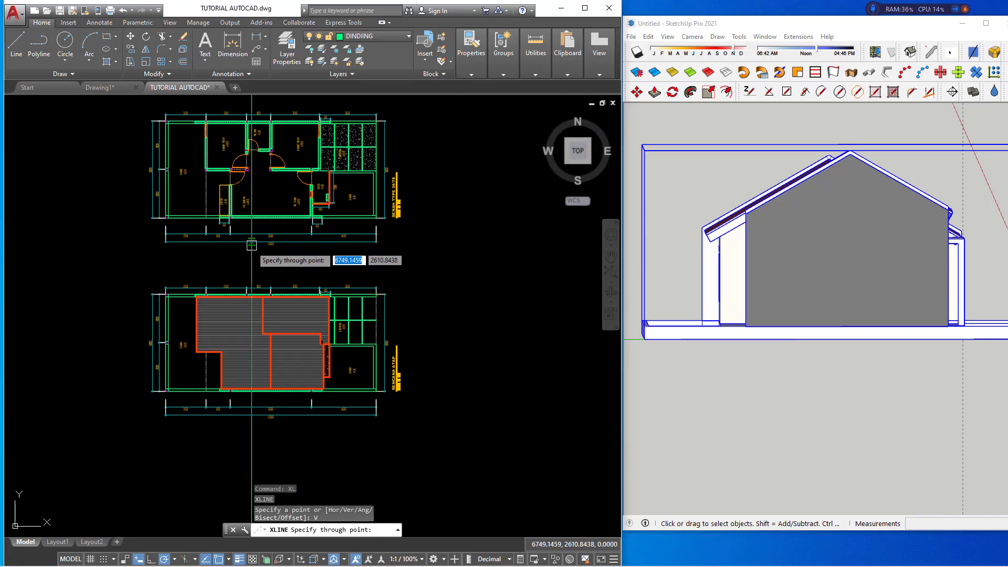
scroll(415, 405, down, 4)
scroll(367, 378, up, 4)
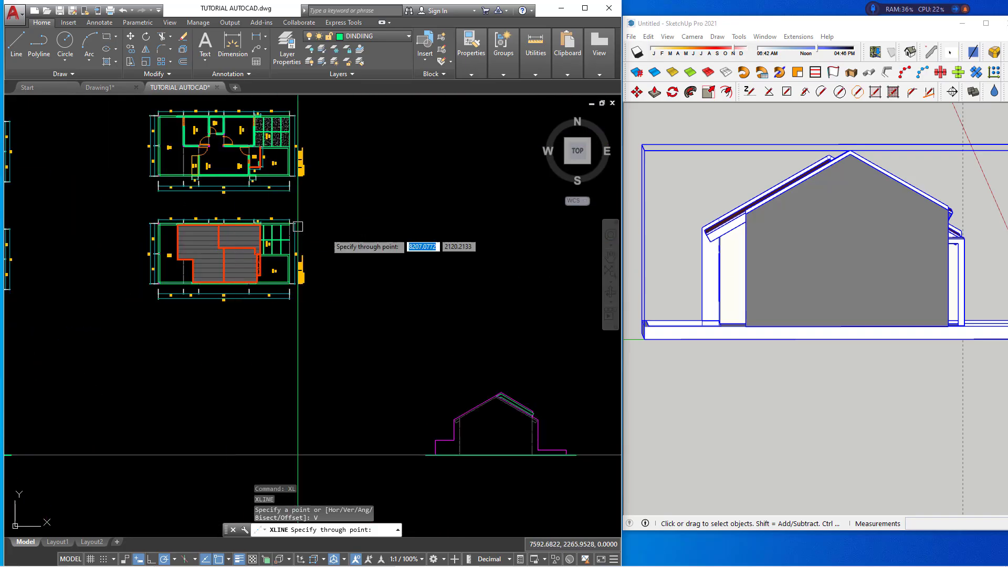
scroll(263, 189, up, 3)
scroll(231, 252, up, 3)
scroll(245, 346, up, 2)
scroll(240, 348, up, 2)
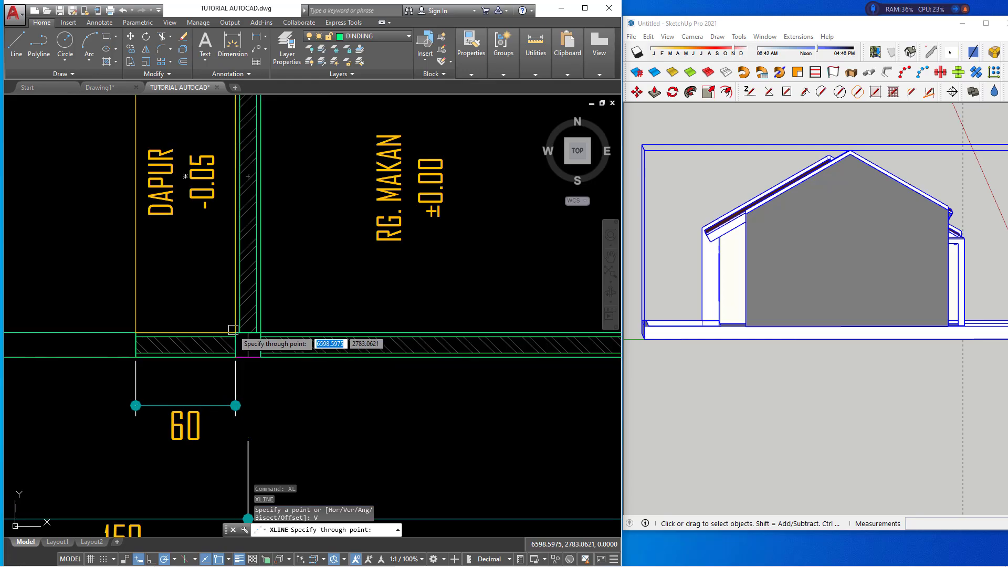
scroll(233, 330, down, 5)
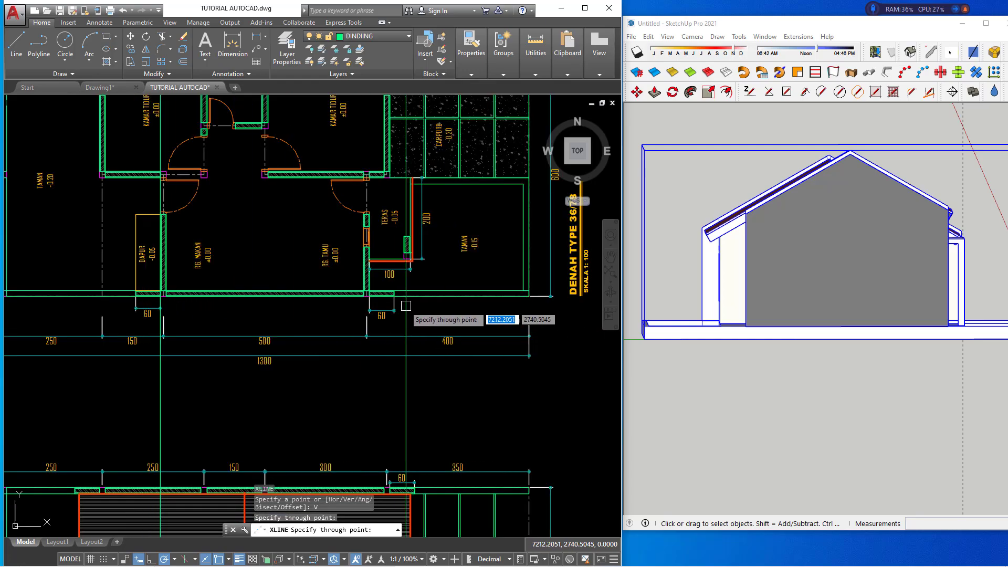
scroll(377, 288, up, 2)
Drop a vertical construction line from the plan's wall edge past the elevation.
click(359, 289)
scroll(389, 304, down, 4)
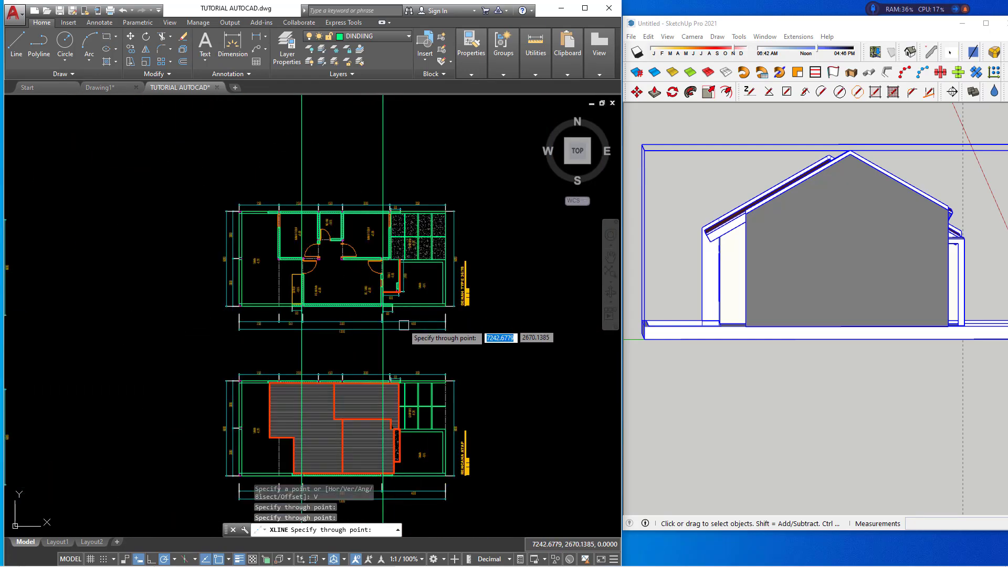
scroll(399, 316, down, 1)
mouse_move(399, 316)
middle_down()
mouse_move(396, 219)
mouse_move(407, 367)
middle_up()
key(Escape)
scroll(329, 306, up, 1)
scroll(367, 241, down, 3)
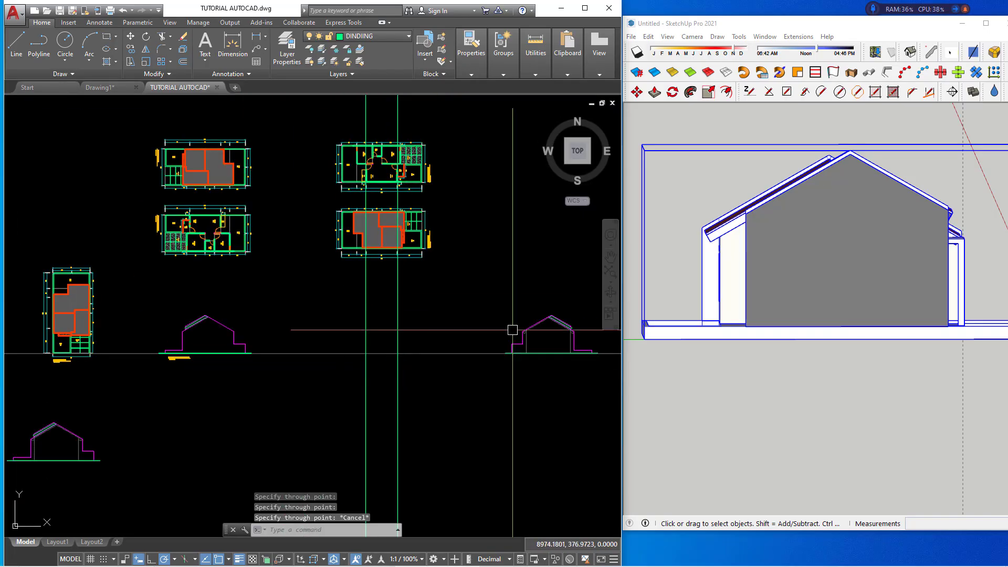
scroll(488, 328, up, 1)
Start a horizontal construction line and zoom toward the eave, then cancel it.
scroll(447, 326, up, 1)
key(Escape)
text(X)
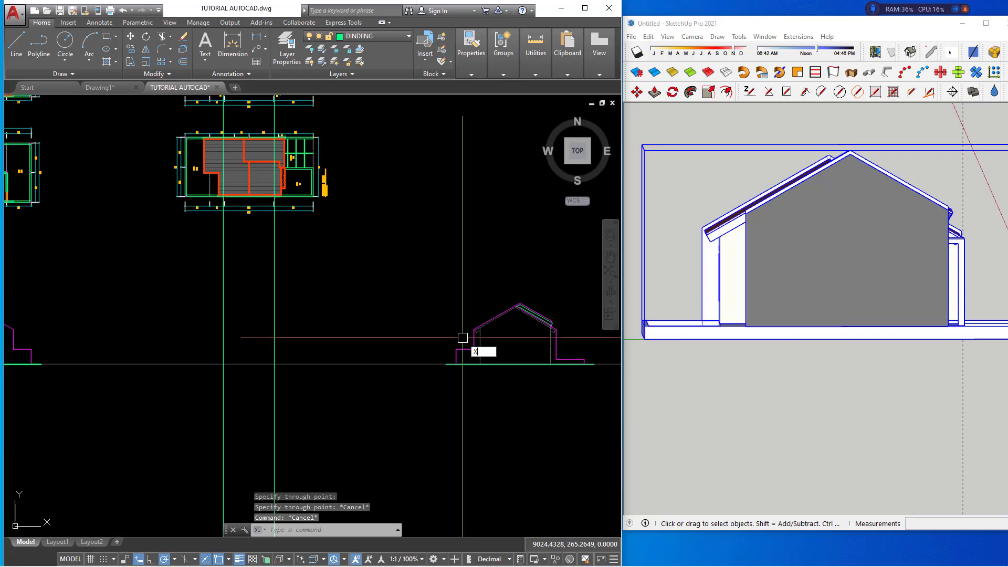
text(l)
key(Return)
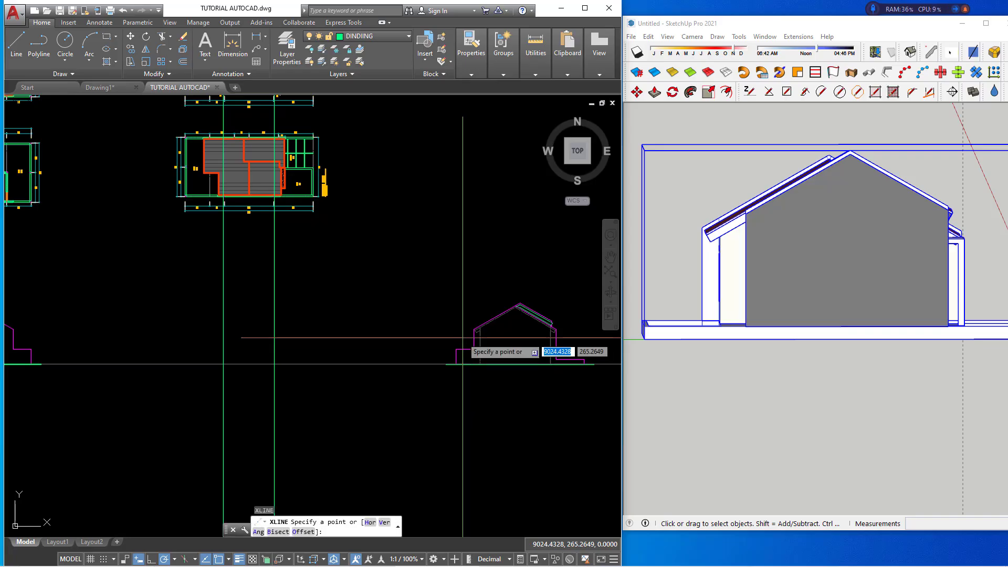
text(h)
key(Return)
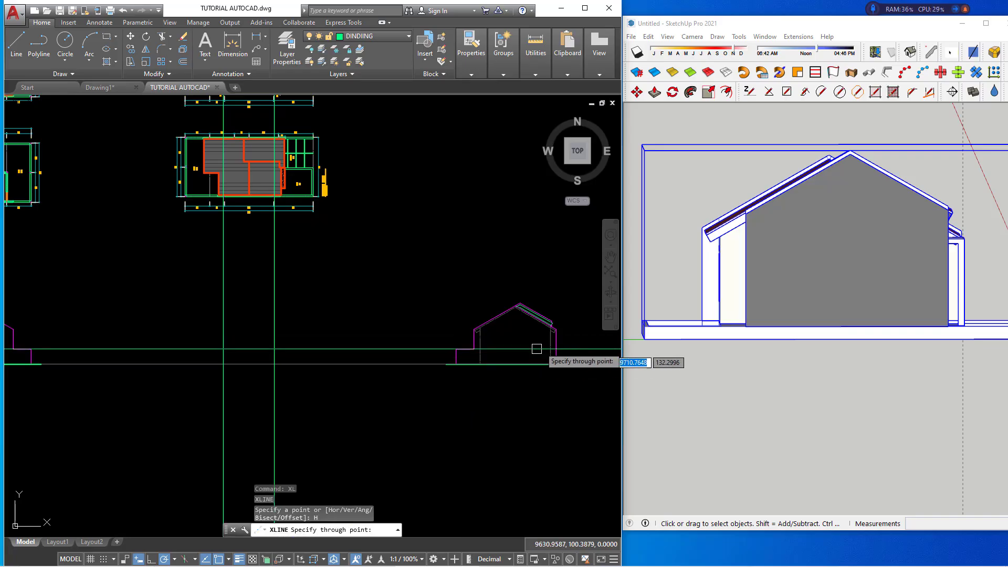
scroll(547, 344, up, 4)
scroll(555, 302, up, 3)
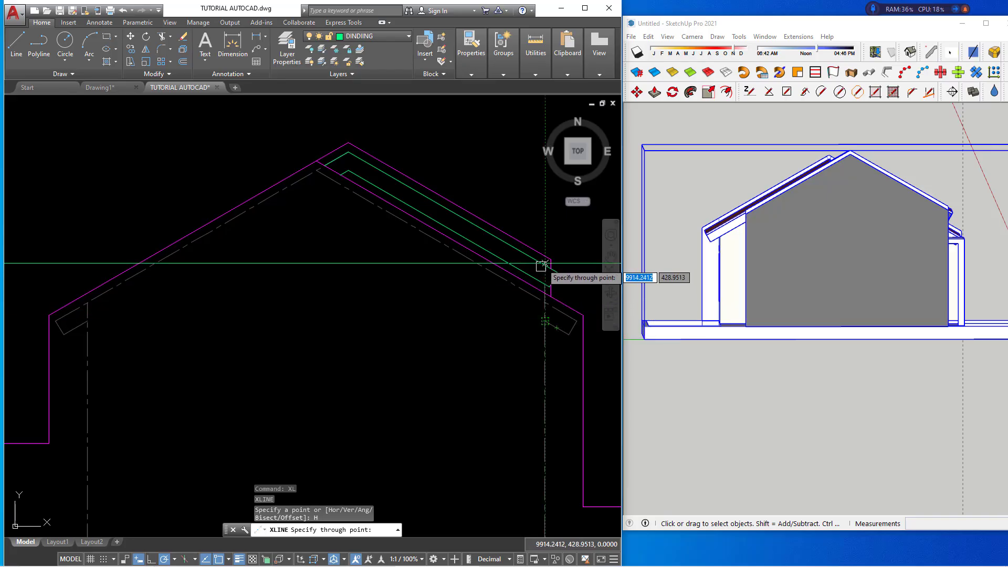
scroll(544, 264, up, 3)
scroll(547, 283, down, 3)
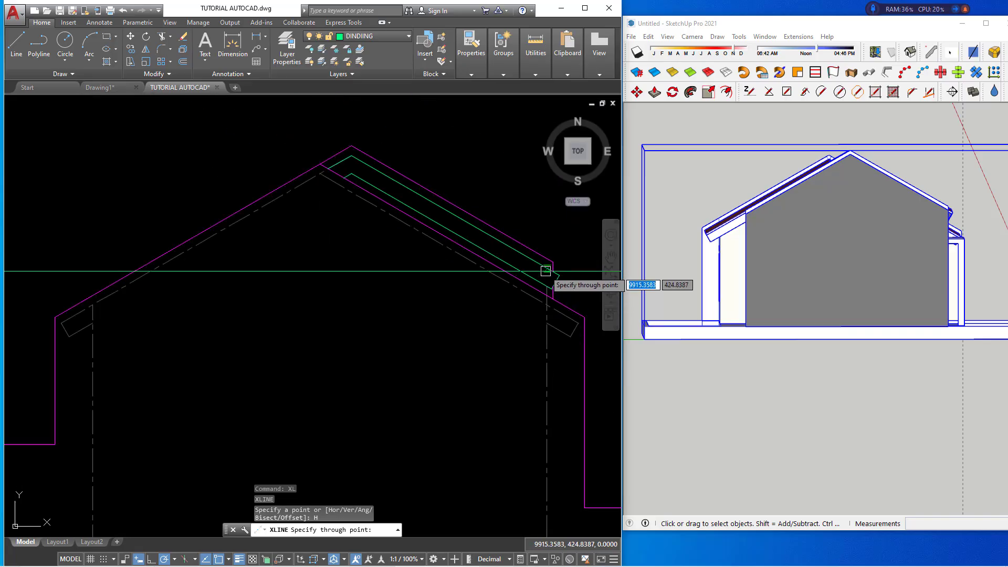
scroll(551, 274, up, 3)
key(Escape)
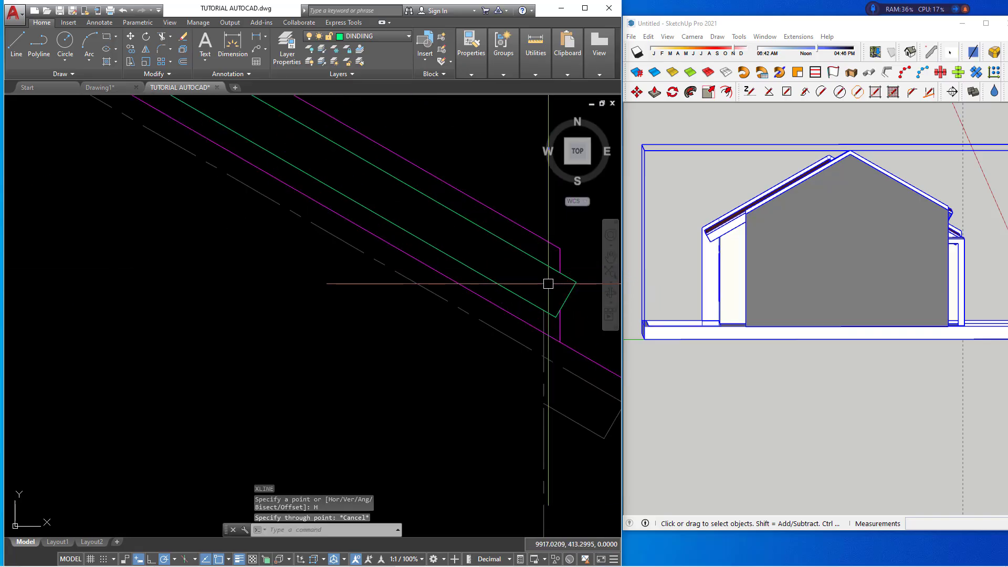
Zoom around the eave corner, briefly grabbing its vertex grip and cancelling.
scroll(546, 305, up, 1)
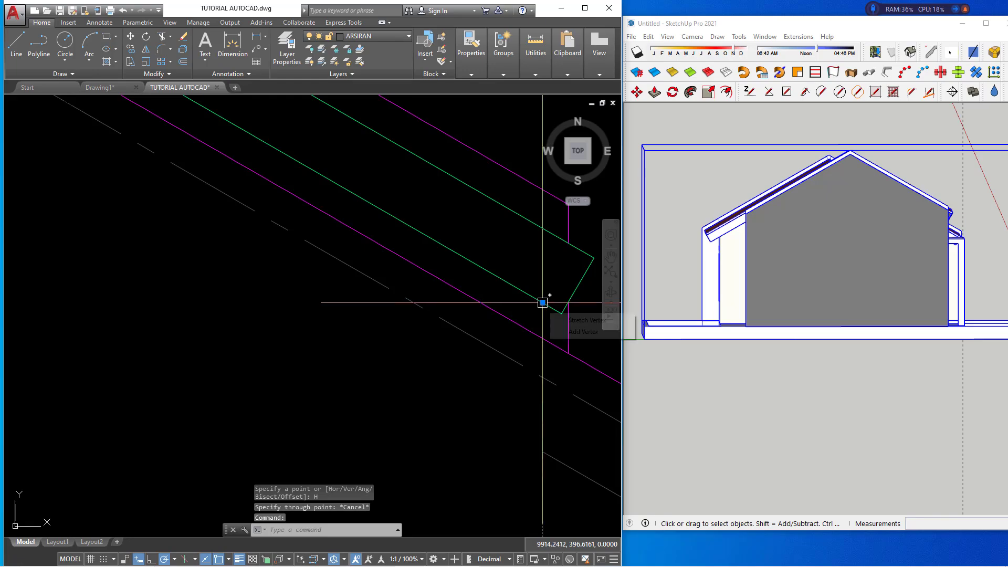
click(542, 302)
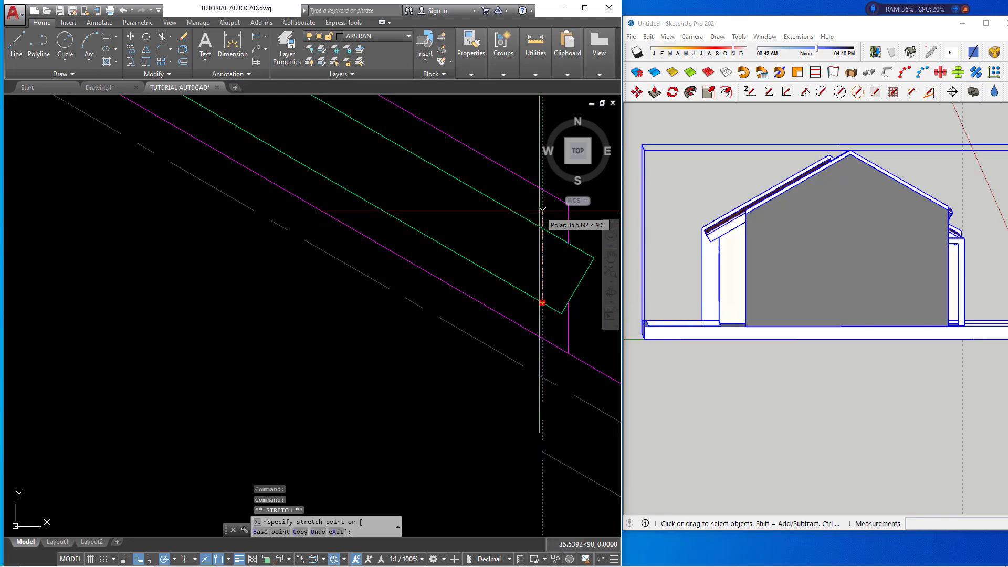
key(Escape)
scroll(546, 221, down, 4)
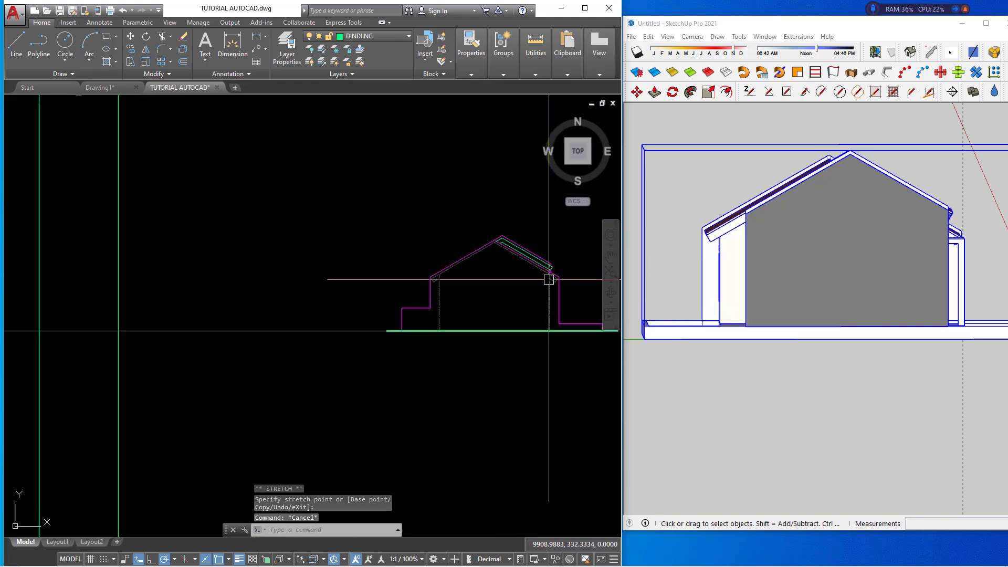
scroll(538, 284, down, 3)
scroll(529, 282, up, 2)
scroll(546, 299, up, 2)
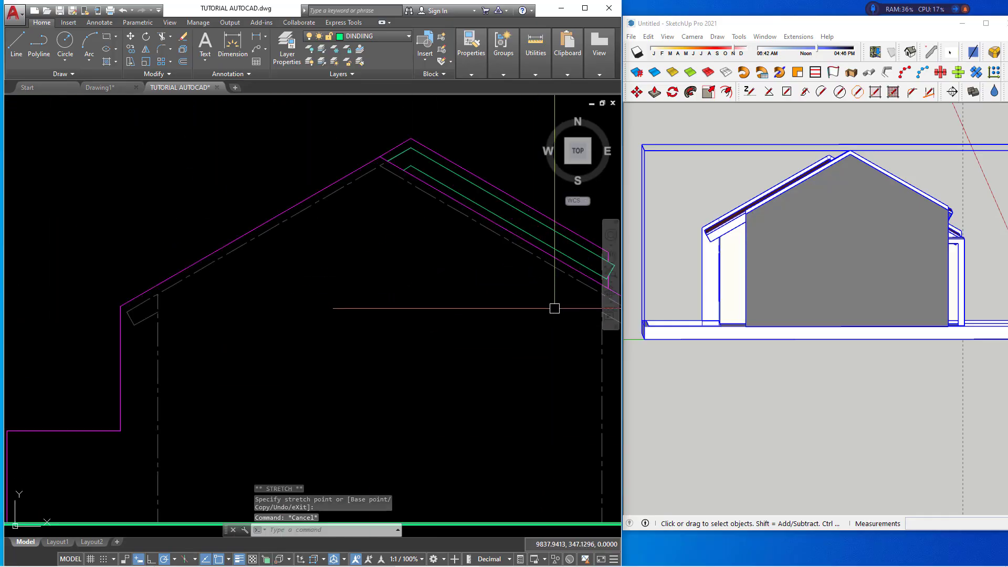
scroll(552, 308, up, 1)
key(Escape)
text(XL)
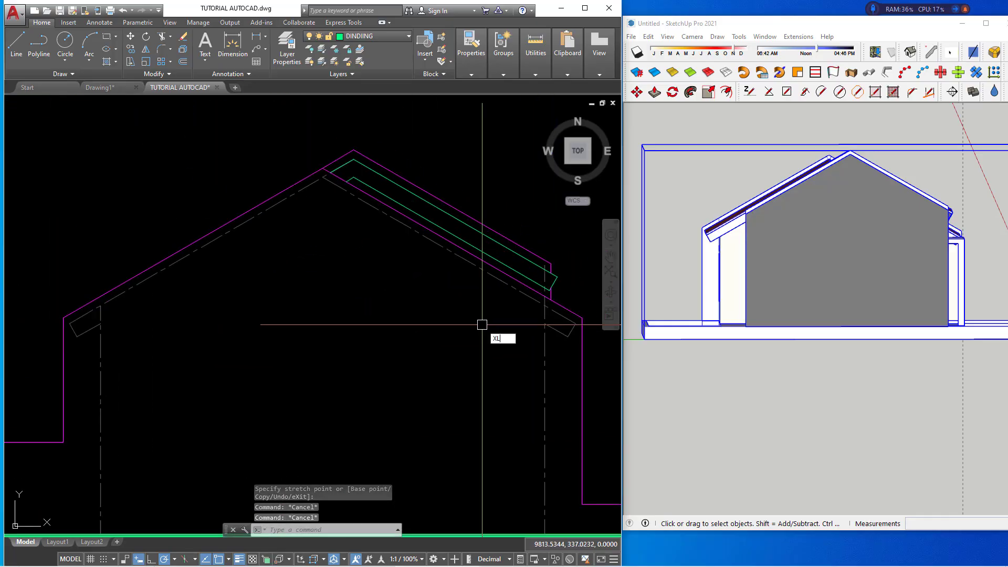
Place a horizontal construction line through the roof eave tip.
key(Return)
text(h)
key(Return)
scroll(545, 270, up, 2)
click(541, 266)
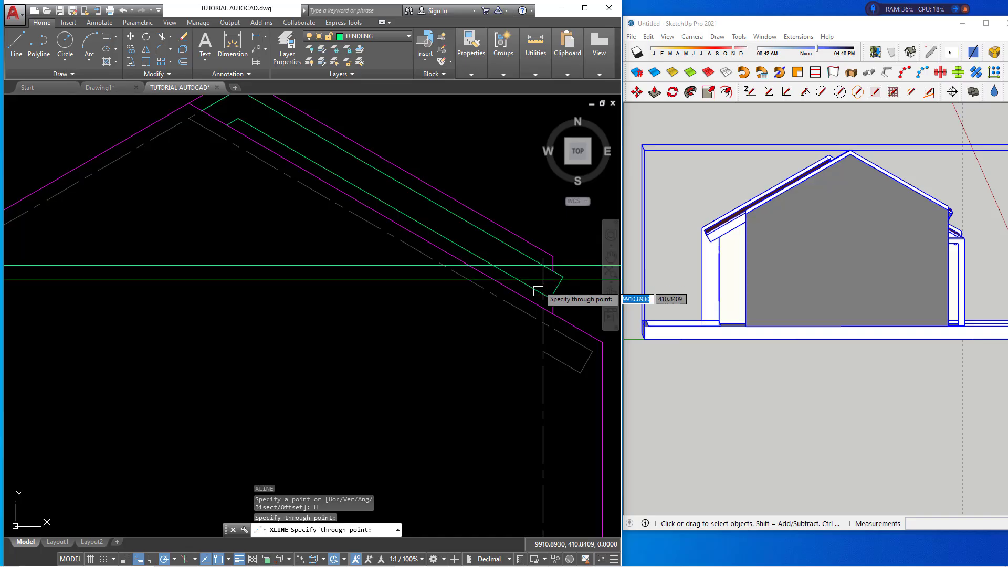
scroll(538, 290, down, 3)
scroll(449, 364, down, 2)
mouse_move(237, 361)
middle_down()
mouse_move(361, 349)
mouse_move(342, 344)
middle_up()
key(Escape)
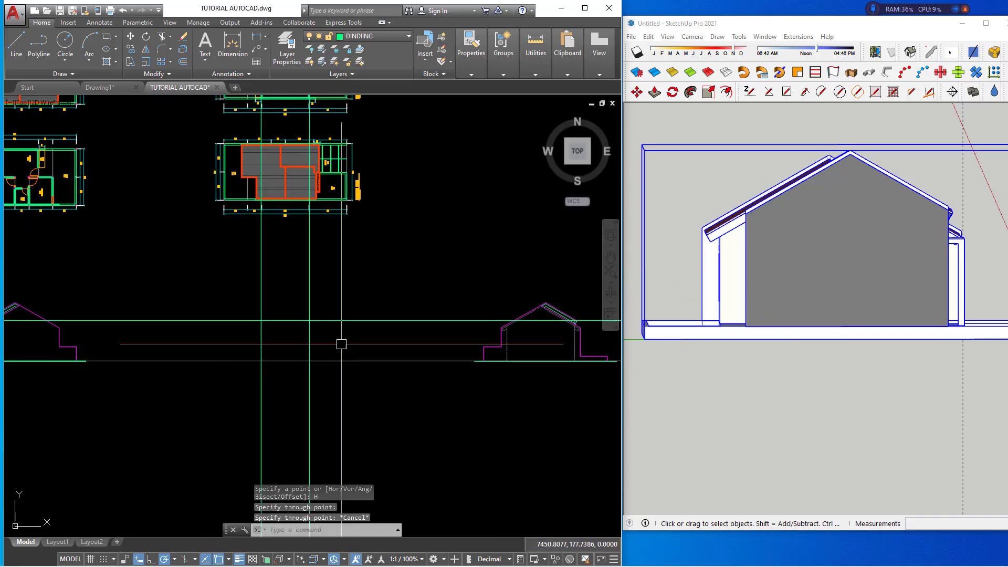
Add a horizontal construction line through the roof peak with XL, Hor.
scroll(575, 310, up, 2)
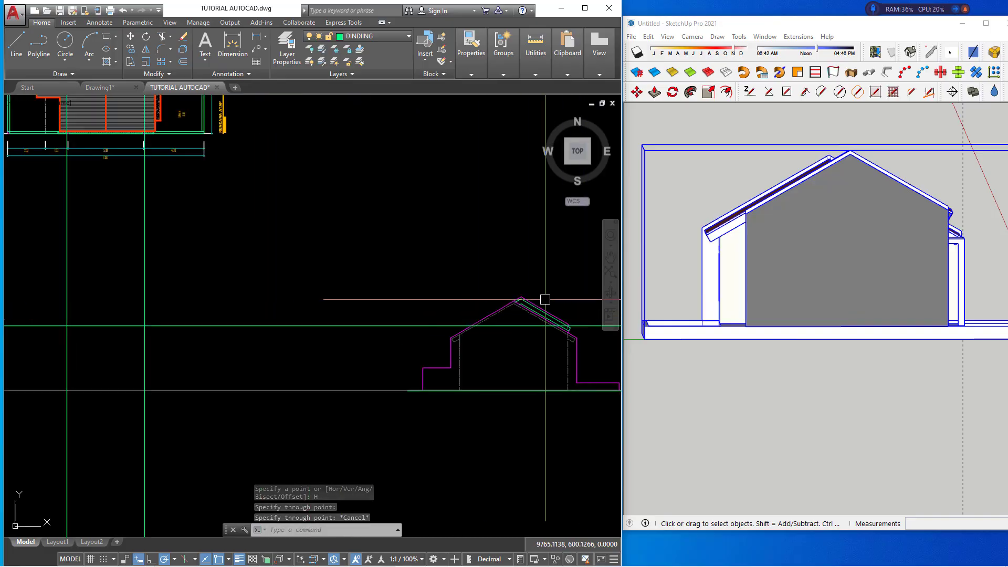
text(xl)
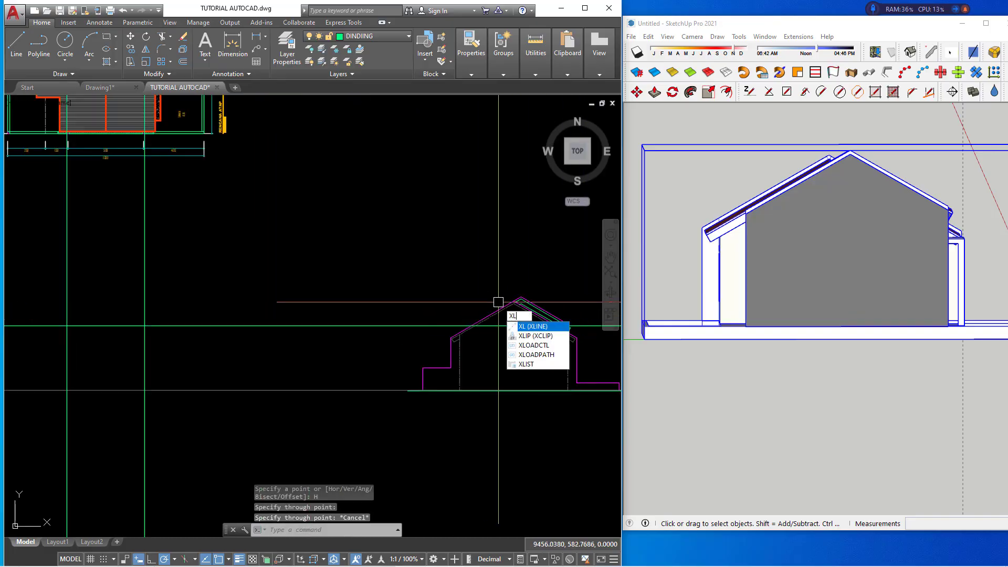
key(Return)
text(h)
key(Return)
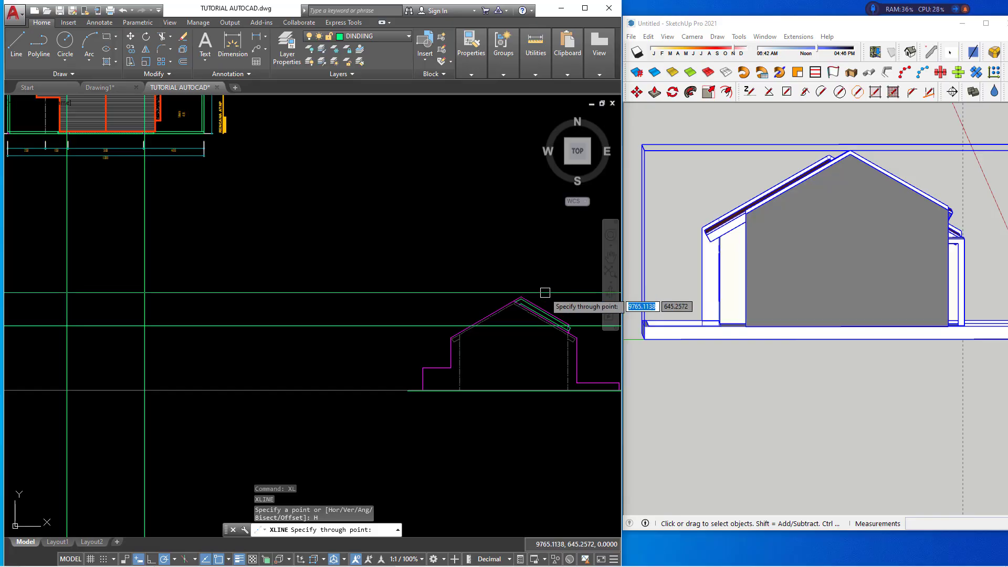
scroll(530, 288, up, 1)
scroll(499, 296, up, 1)
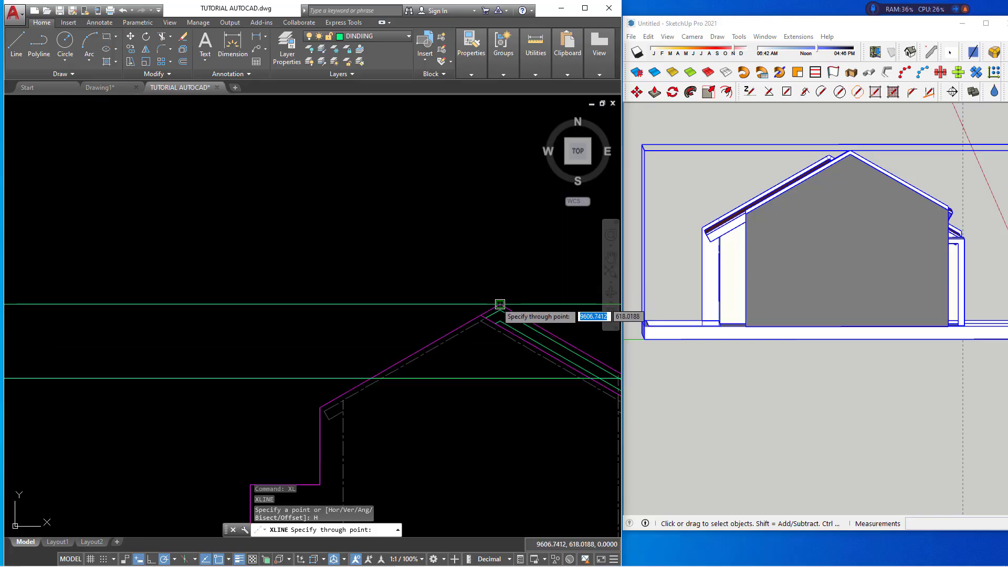
click(499, 304)
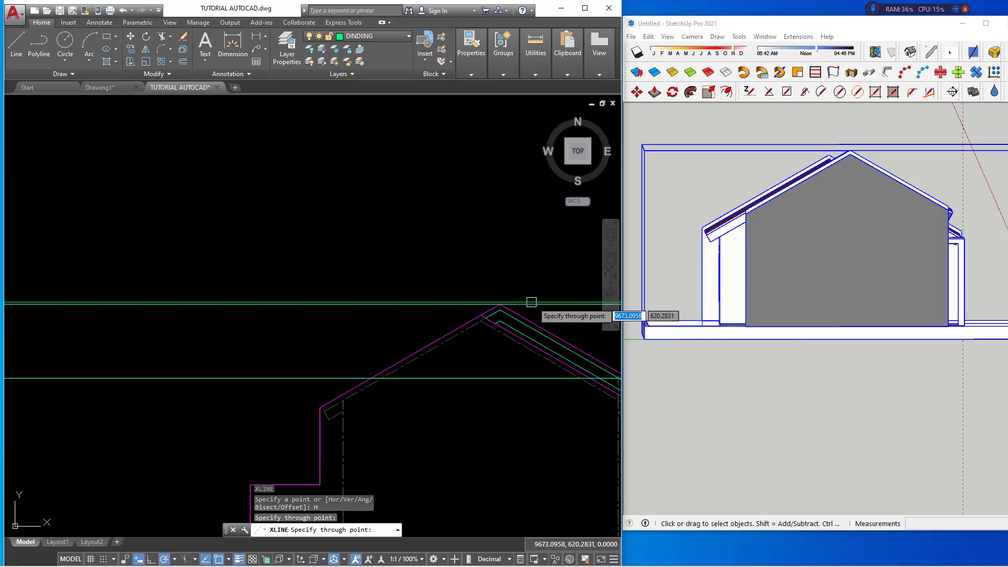
scroll(499, 300, down, 3)
middle_drag(383, 265, 420, 345)
key(Escape)
text(XL)
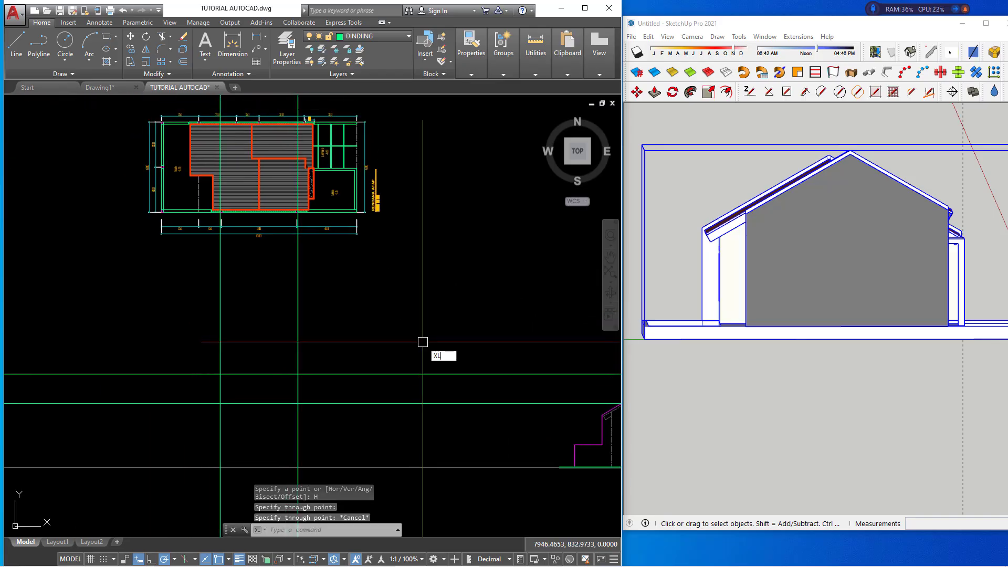
Add a vertical construction line at the roof plan edge.
key(Return)
text(v)
key(Return)
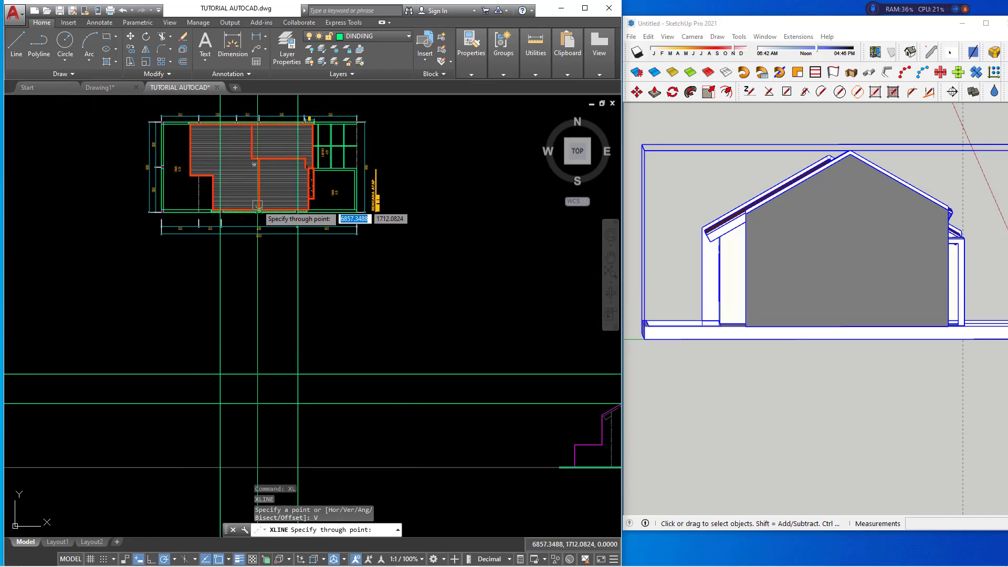
scroll(259, 209, up, 3)
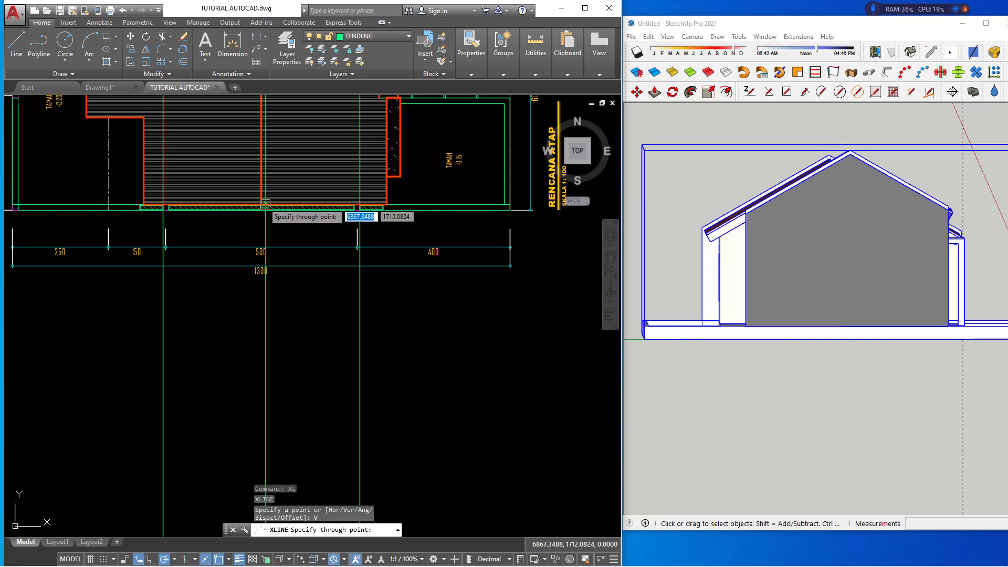
click(261, 205)
key(Return)
scroll(261, 204, down, 3)
scroll(301, 349, up, 5)
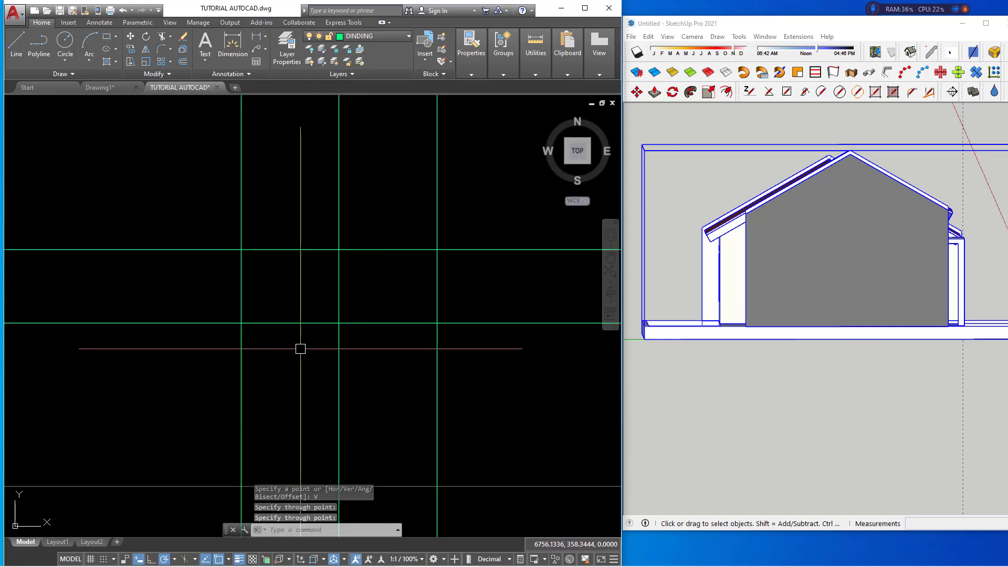
key(Escape)
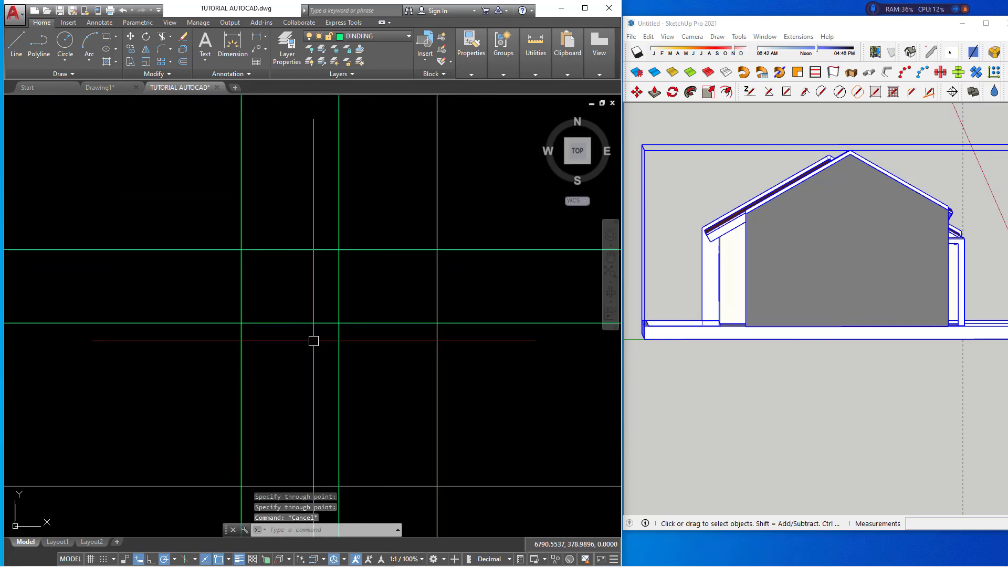
Draw two diagonal construction lines through the ridge-height grid intersections.
key(Return)
click(241, 323)
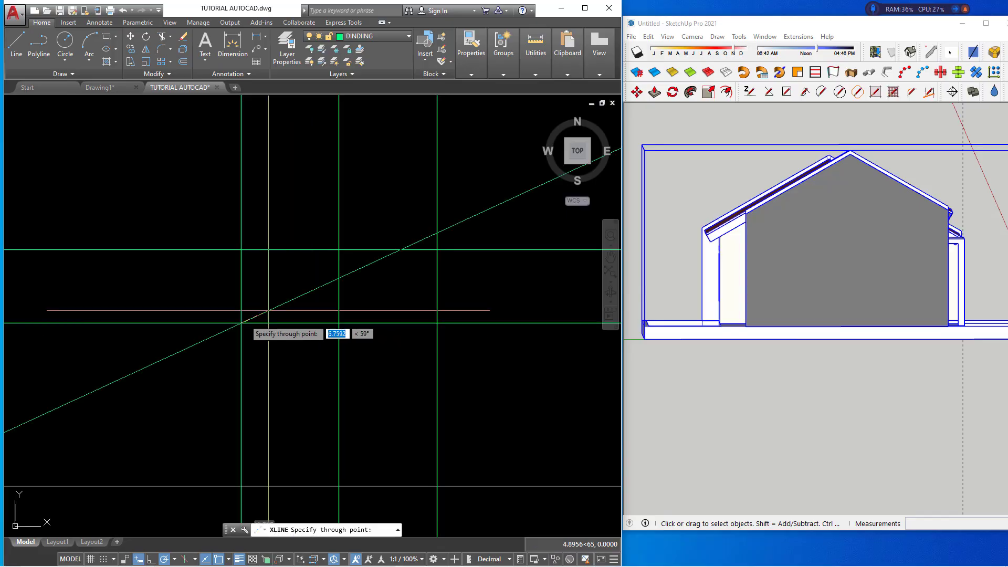
click(340, 257)
key(Return)
text(XL)
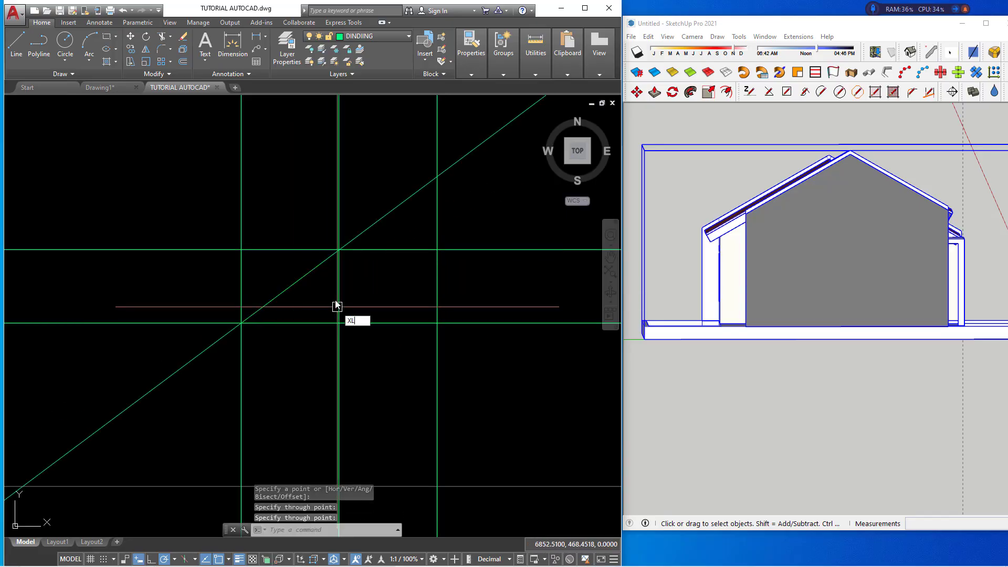
key(Return)
click(339, 249)
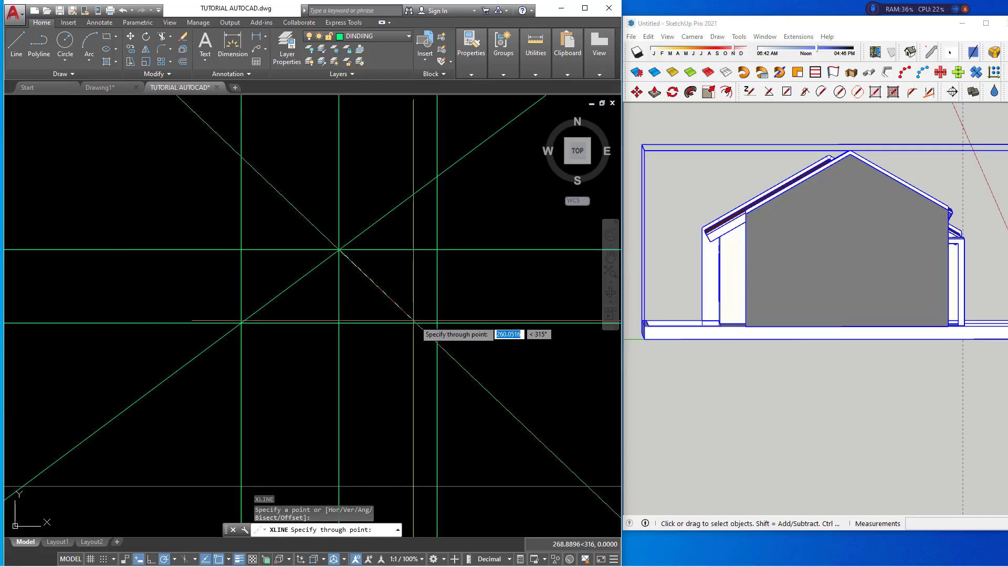
click(437, 323)
key(Escape)
Erase the unwanted construction lines crossing the drawing.
click(397, 206)
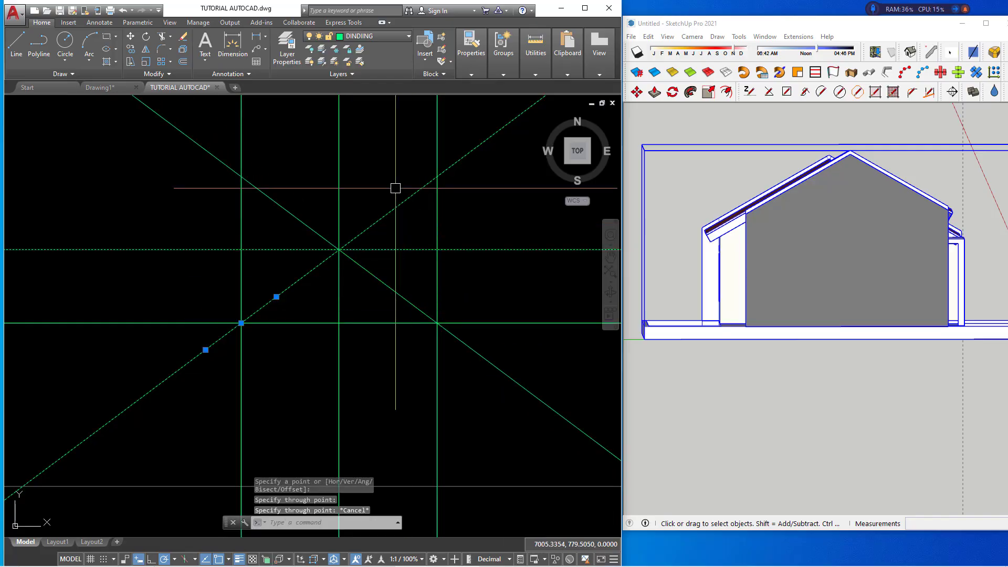
click(339, 159)
text(e)
key(Return)
Window-select and remove the four leftover construction lines.
scroll(334, 164, down, 2)
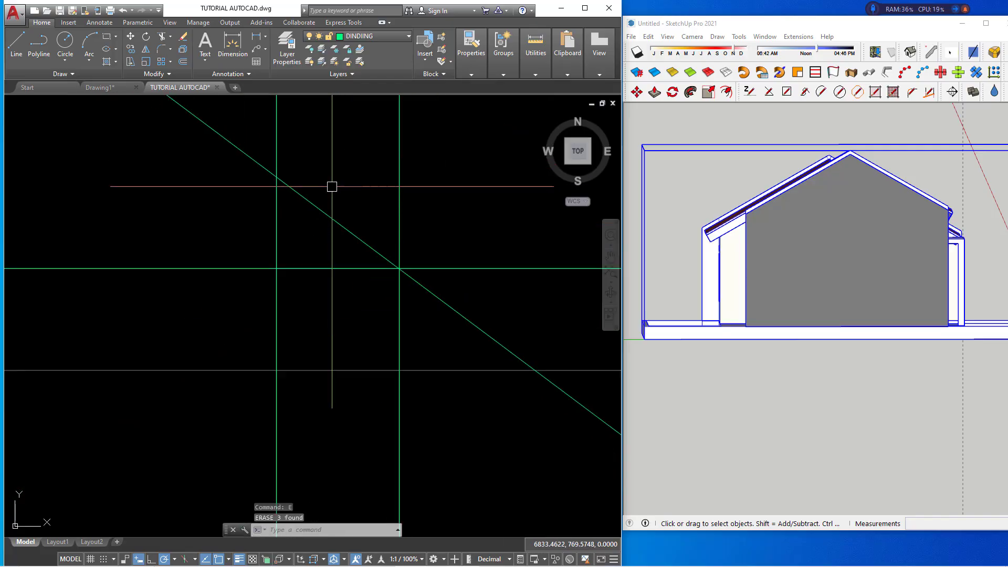
scroll(334, 164, down, 1)
click(393, 301)
click(233, 165)
scroll(233, 164, down, 5)
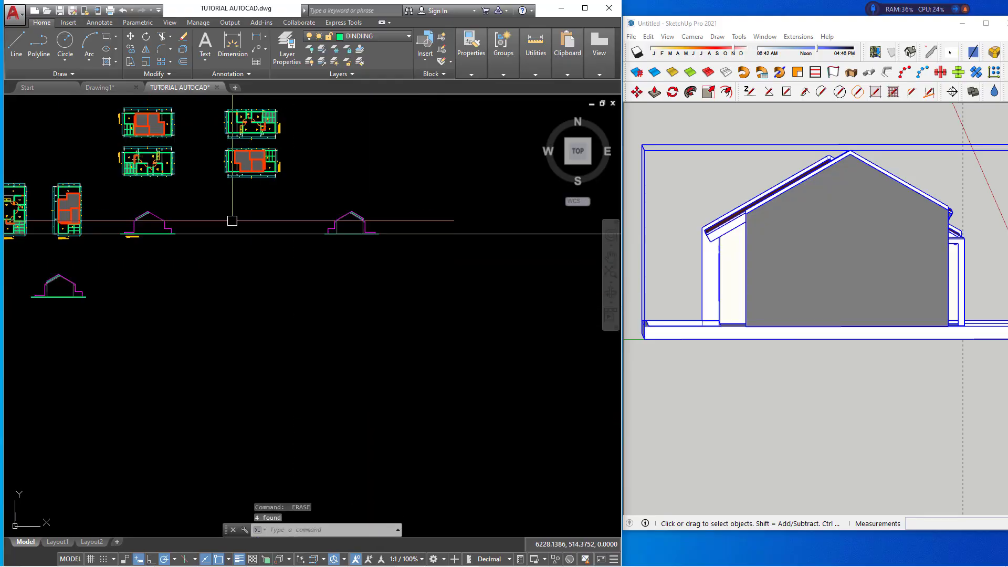
scroll(294, 173, up, 3)
Select the whole house elevation for copying, then cancel the attempt.
click(346, 225)
click(504, 316)
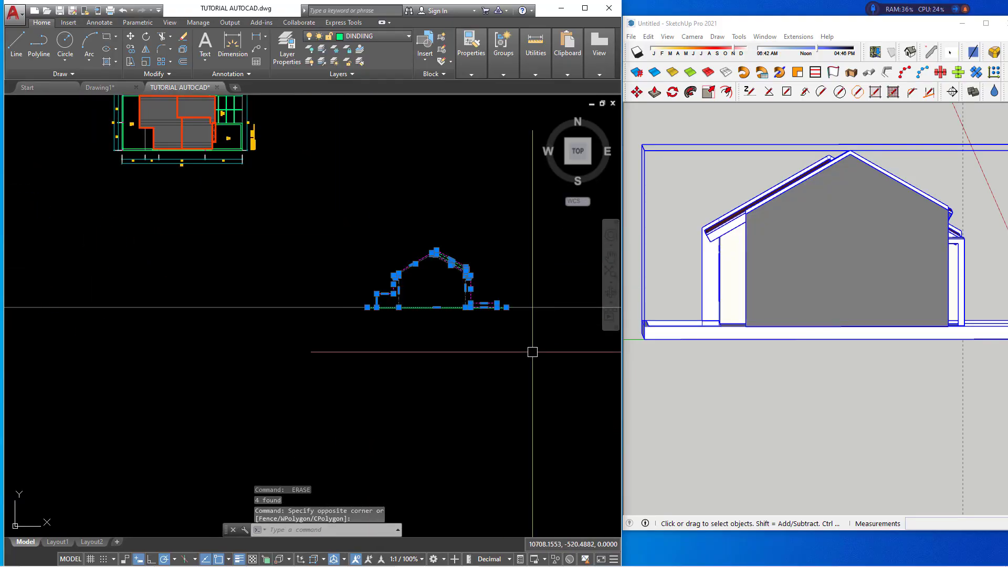
text(CO)
key(Return)
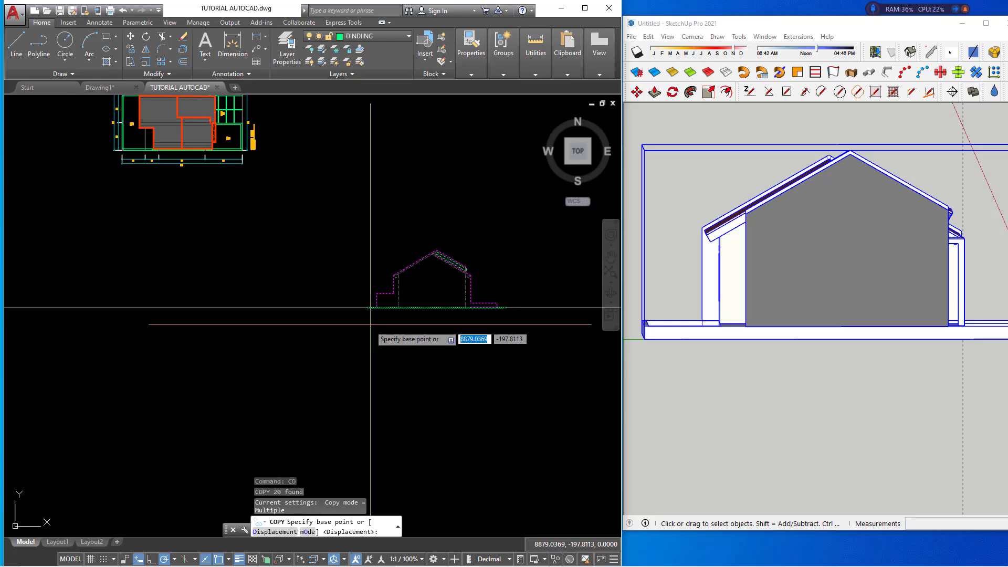
middle_drag(371, 319, 412, 361)
key(Escape)
key(Escape)
text(XL)
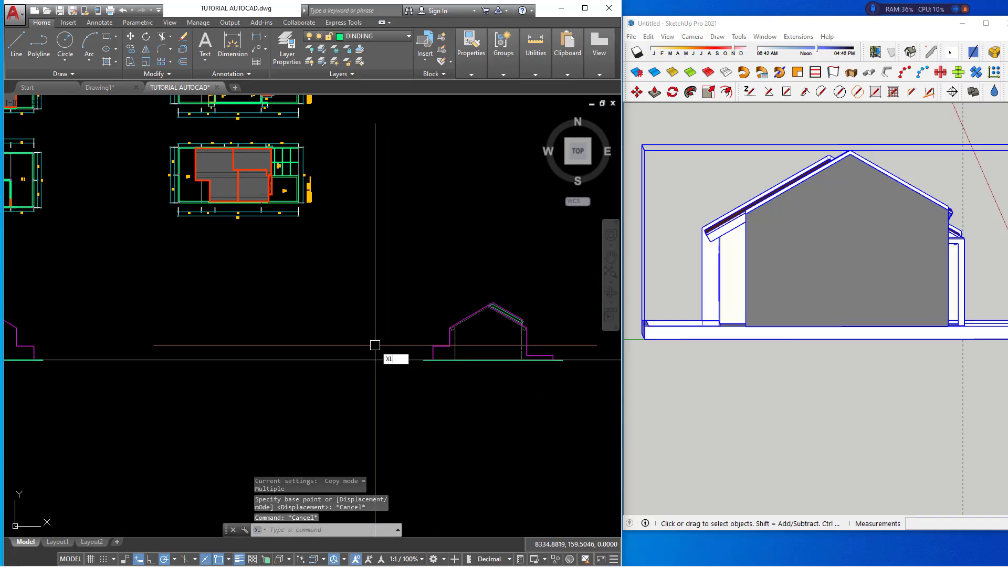
Drop a vertical construction line through the roof plan's lower-left corner.
key(Return)
key(Return)
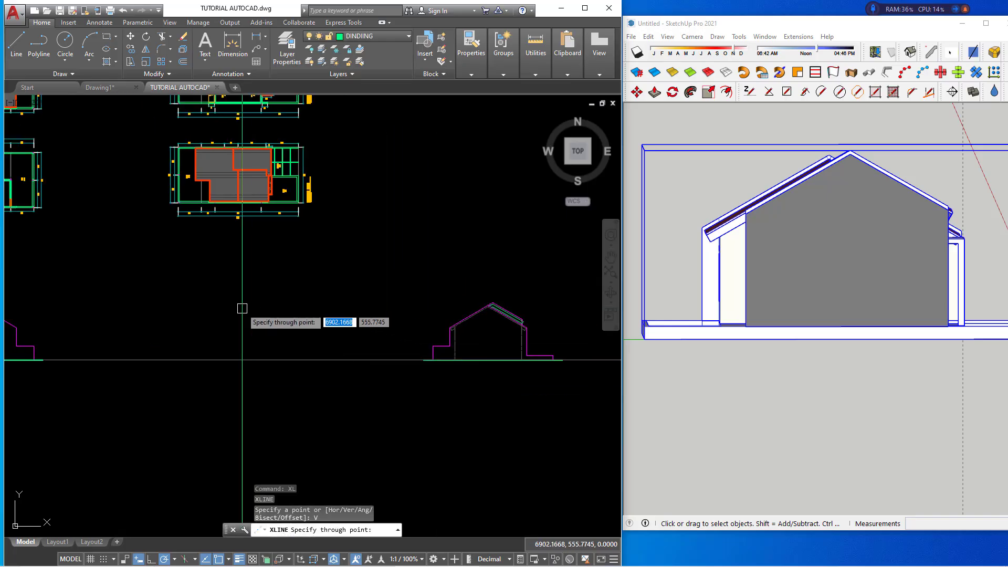
scroll(270, 348, up, 2)
scroll(189, 264, up, 2)
scroll(190, 264, up, 3)
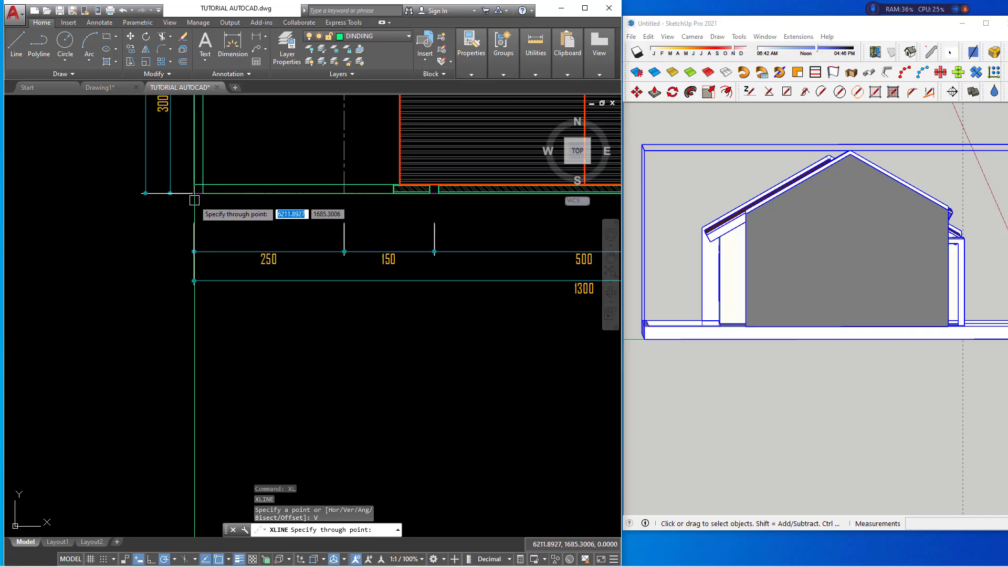
scroll(202, 215, up, 3)
click(196, 187)
scroll(259, 279, down, 5)
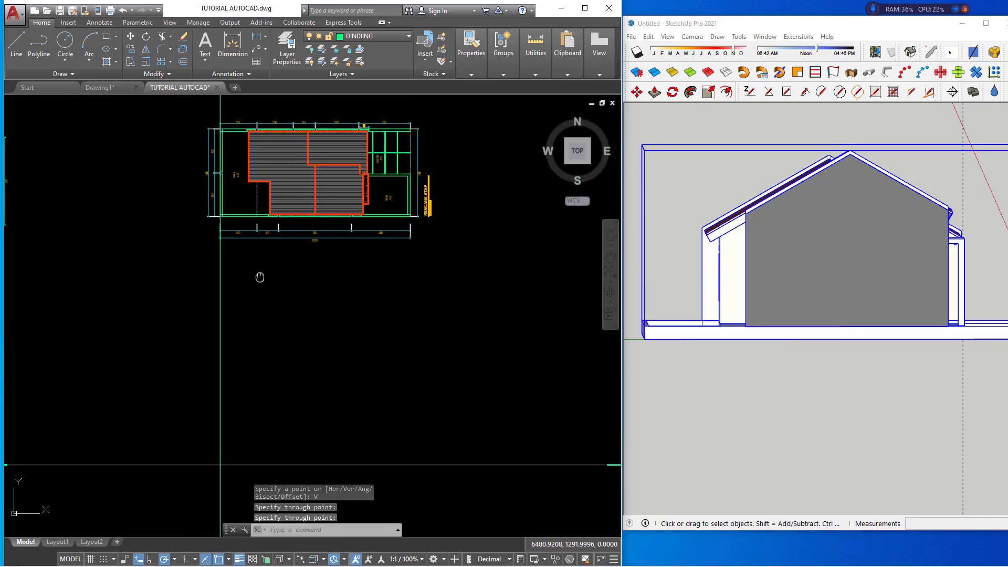
scroll(259, 279, down, 3)
Copy the house elevation beneath the plan, where the vertical guide meets the ground.
click(321, 269)
click(559, 379)
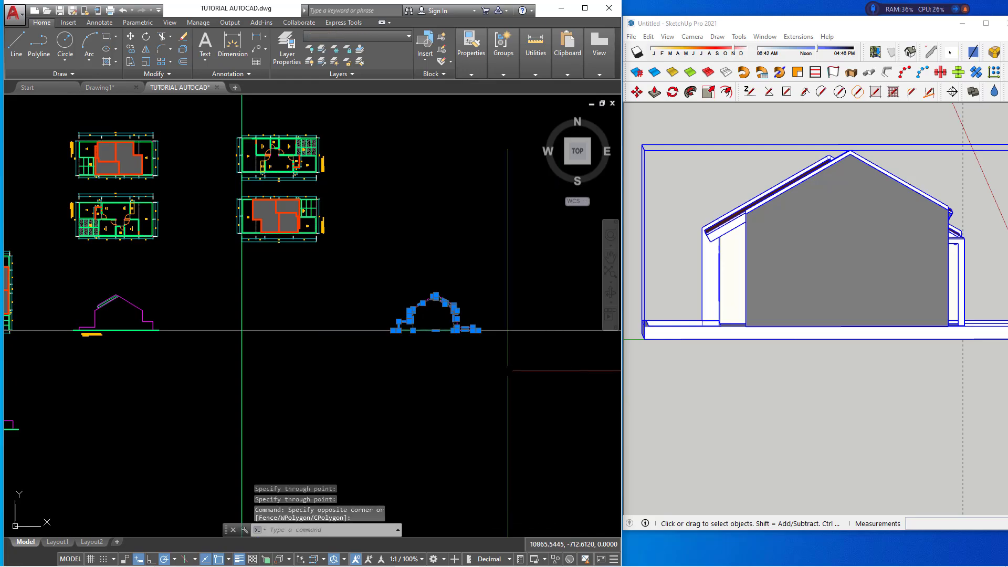
text(co)
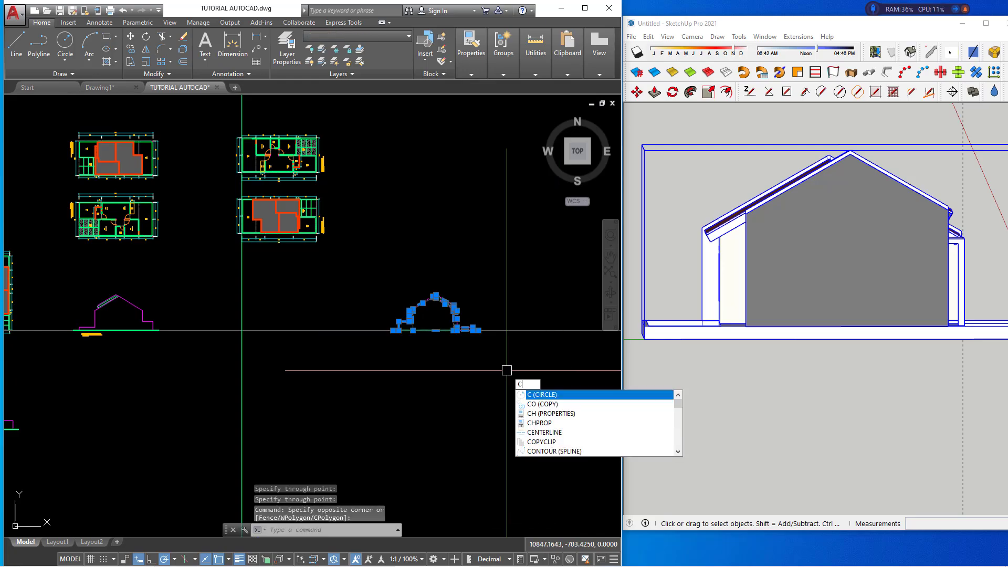
key(Return)
scroll(407, 341, up, 3)
click(413, 328)
scroll(413, 329, down, 3)
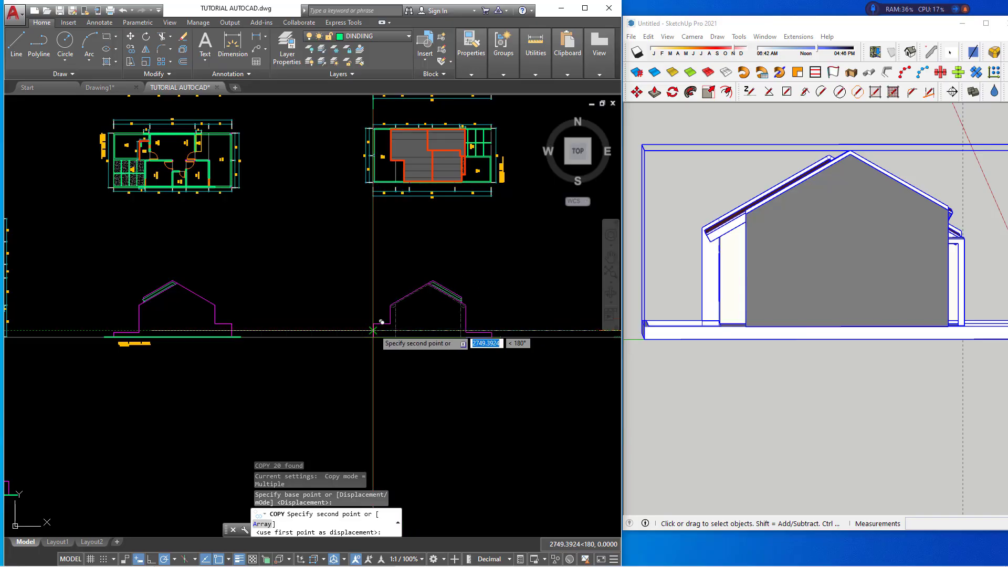
click(375, 334)
key(Escape)
scroll(432, 343, up, 3)
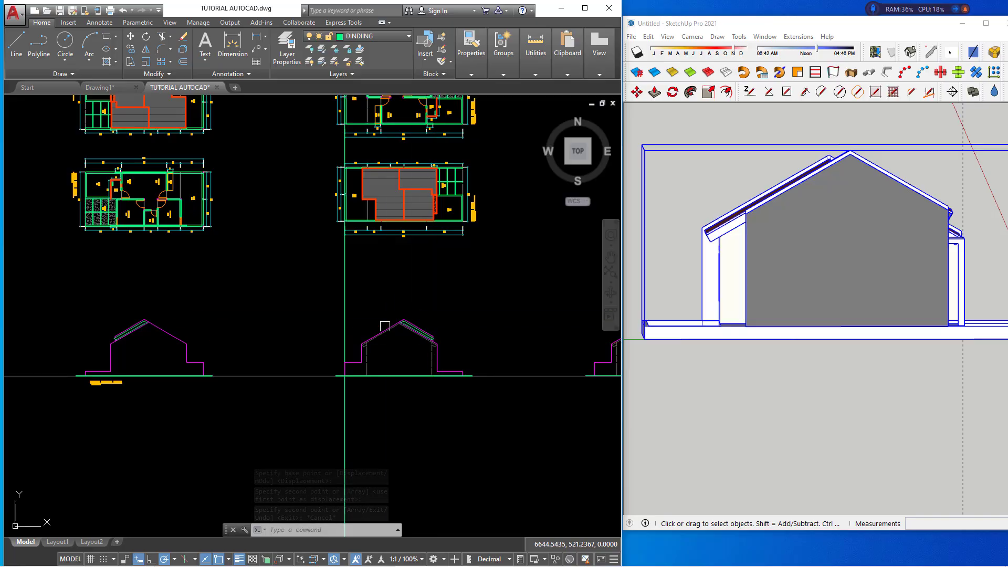
mouse_move(373, 363)
middle_down()
mouse_move(353, 327)
mouse_move(297, 399)
middle_up()
scroll(353, 327, up, 1)
Erase the copied elevation's right wall line, then undo the deletion.
scroll(306, 348, up, 2)
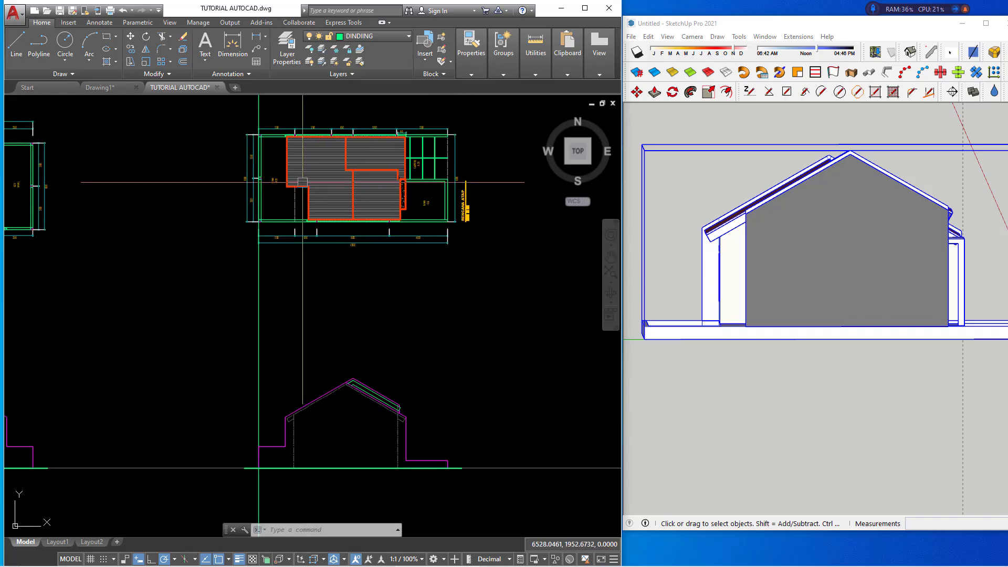
scroll(289, 439, up, 2)
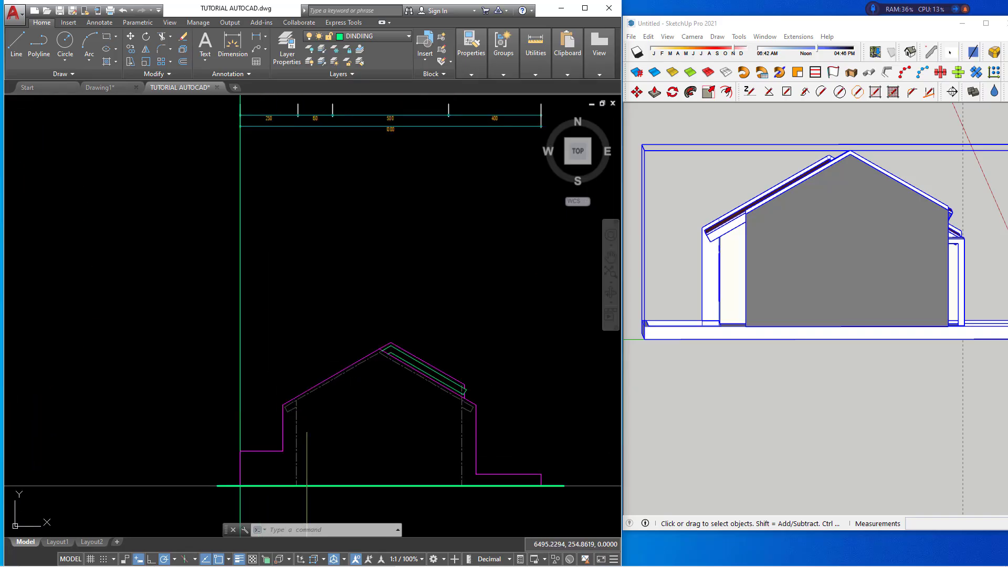
scroll(505, 409, up, 2)
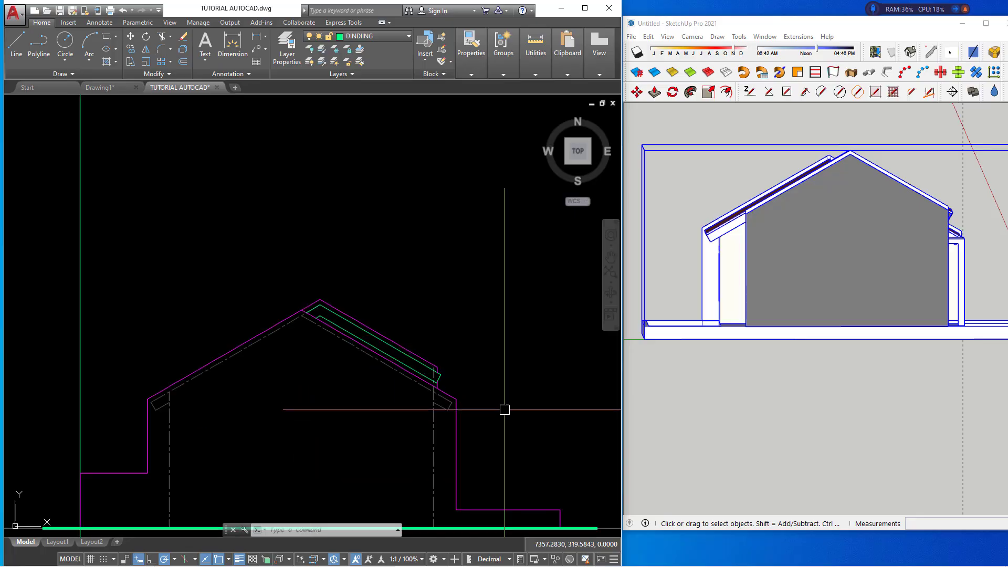
scroll(505, 410, up, 2)
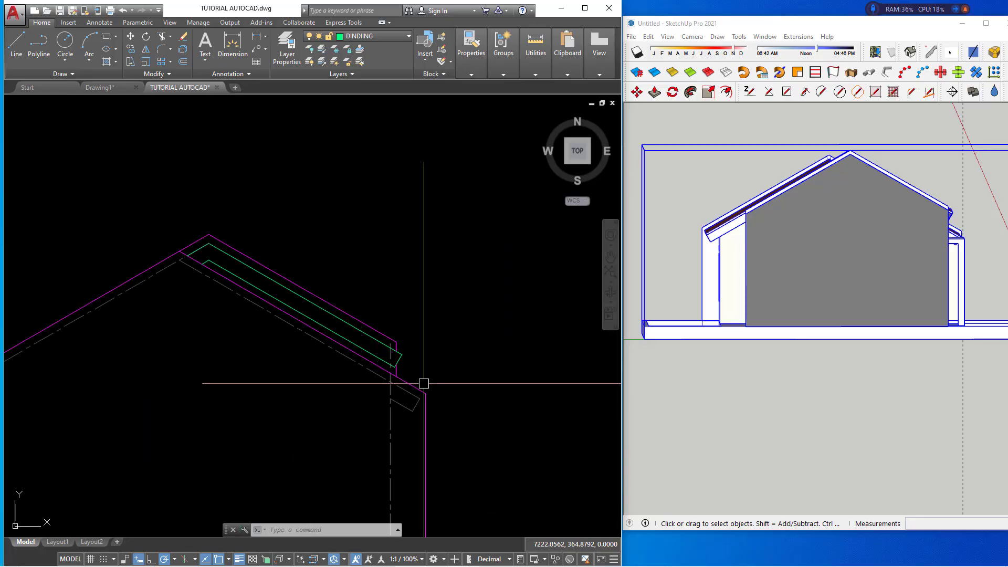
text(e)
key(Return)
scroll(479, 385, down, 4)
click(463, 378)
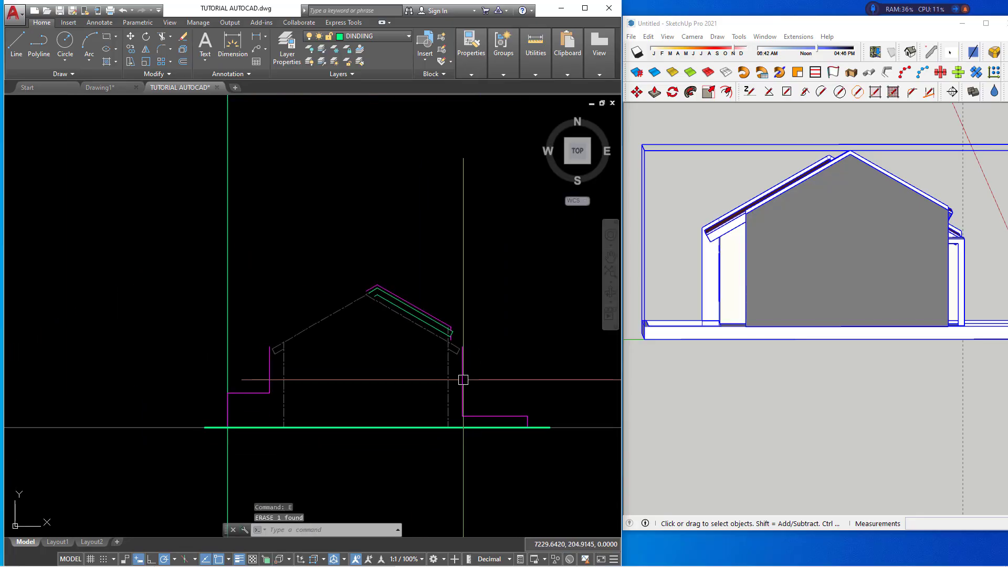
click(463, 379)
key(Delete)
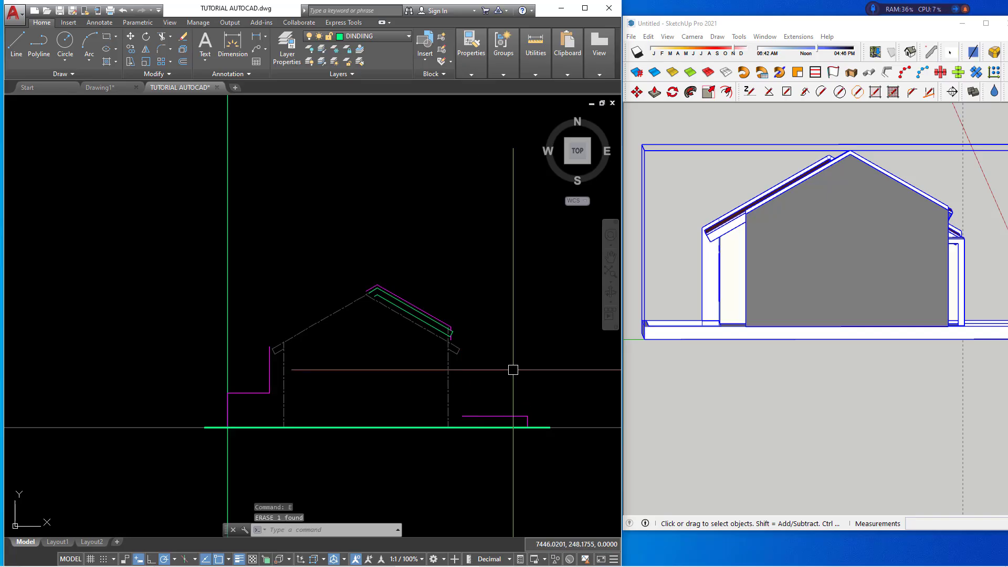
key(ctrl+z)
key(ctrl+z)
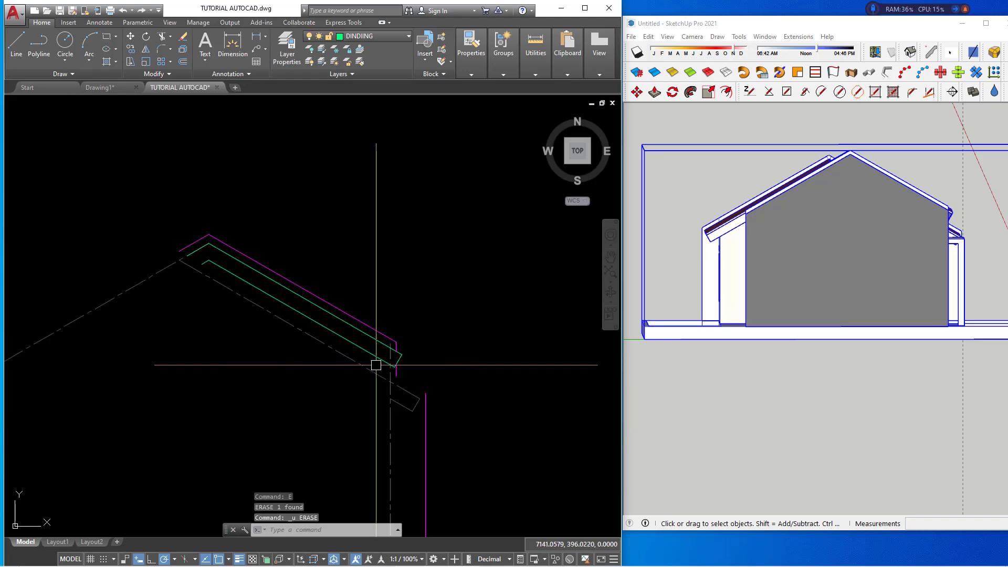
key(ctrl+z)
Explode the roof outline into separate lines with X and delete a roof piece.
scroll(394, 352, down, 4)
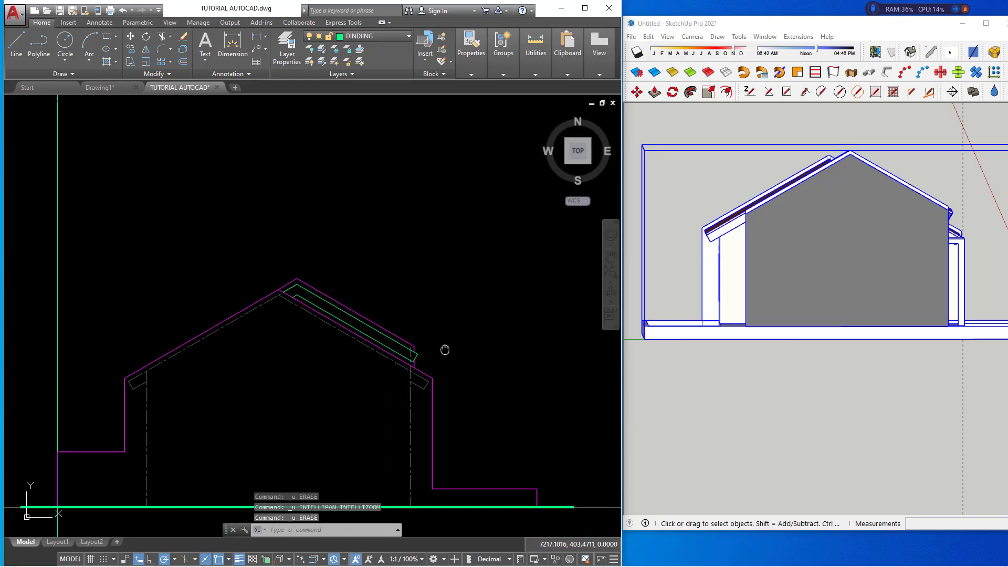
scroll(491, 350, up, 6)
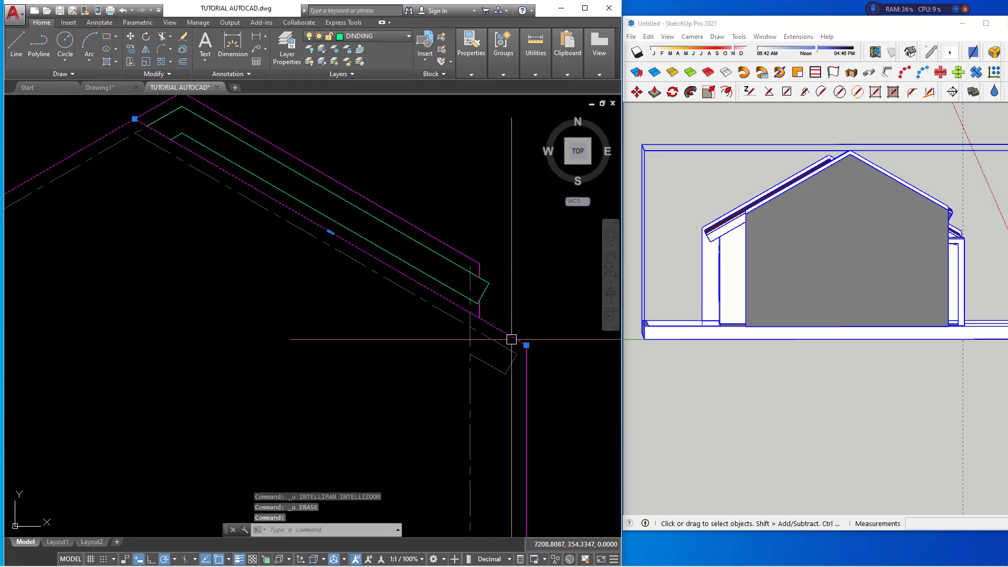
click(510, 336)
text(x)
key(Return)
scroll(514, 339, down, 4)
text(E)
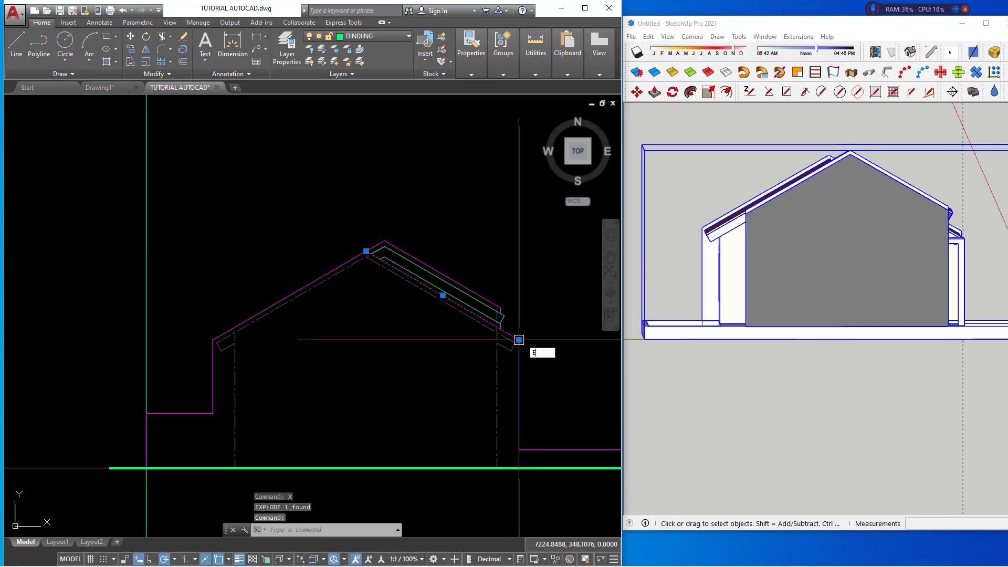
key(Return)
middle_drag(464, 381, 450, 345)
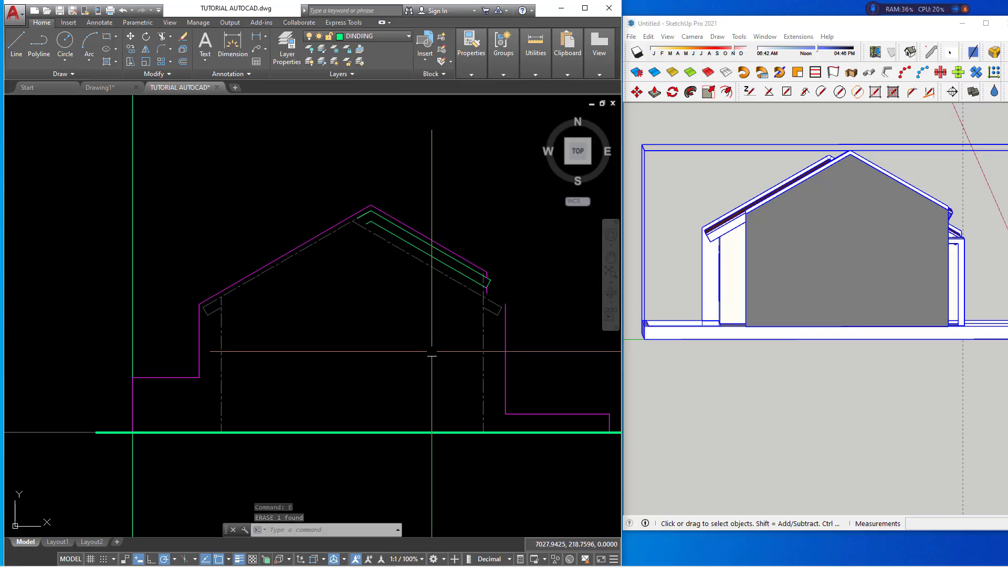
mouse_move(434, 355)
middle_down()
mouse_move(423, 354)
mouse_move(441, 313)
mouse_move(410, 333)
middle_up()
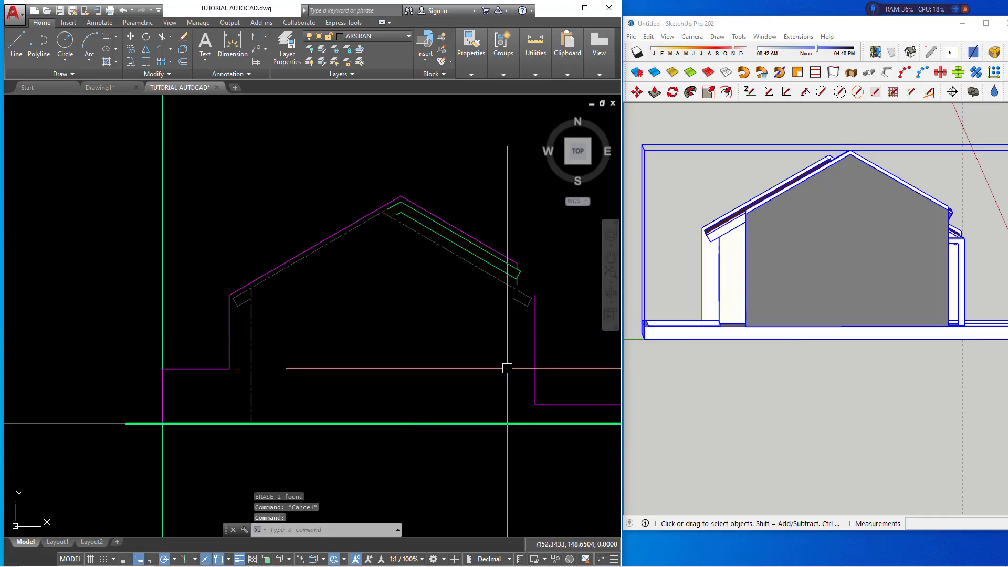
Undo to restore the deleted dashed vertical line.
key(ctrl+z)
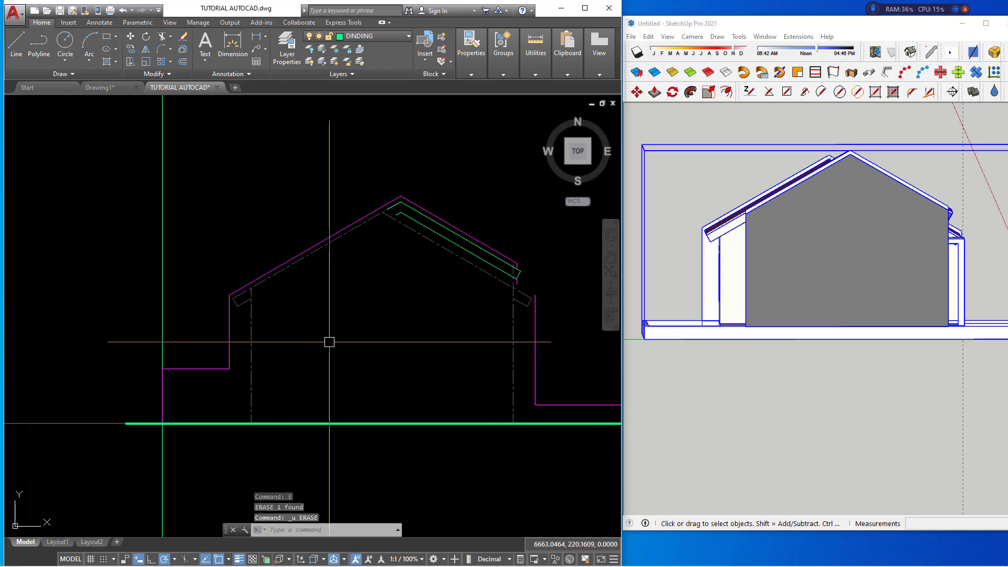
scroll(257, 326, up, 2)
scroll(286, 357, down, 2)
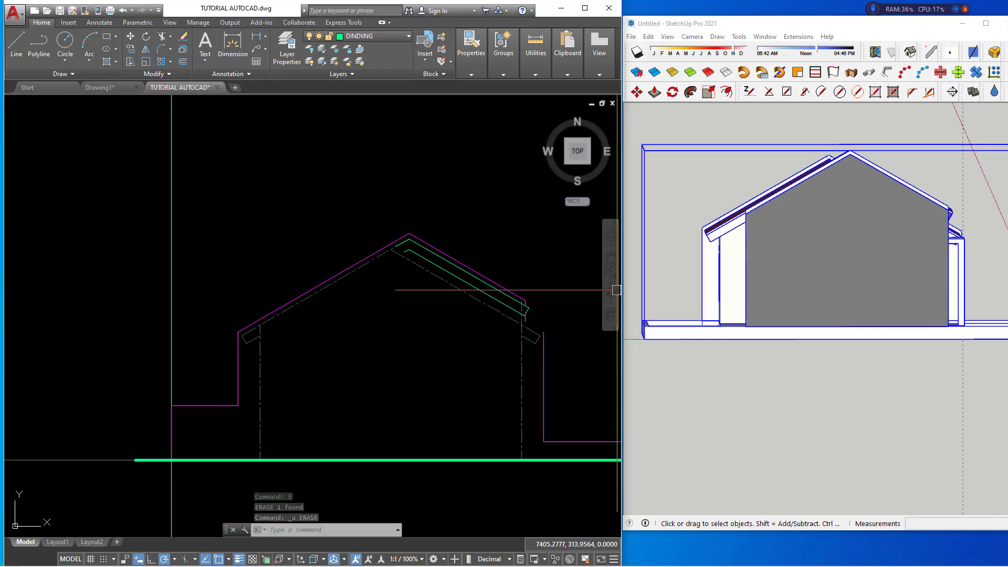
scroll(258, 374, up, 1)
scroll(241, 380, down, 1)
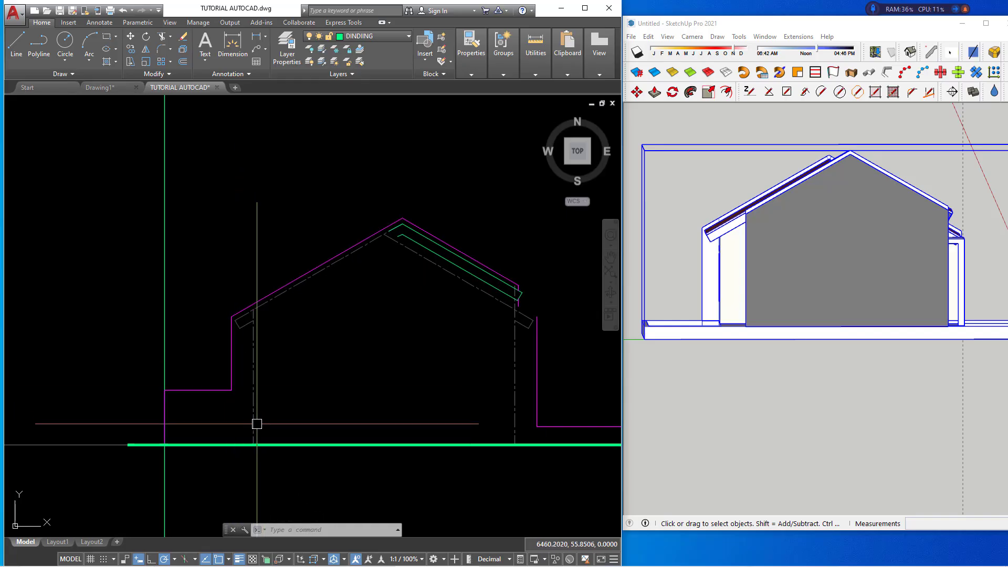
Try matching the green roof line's properties onto another line, then cancel.
text(M)
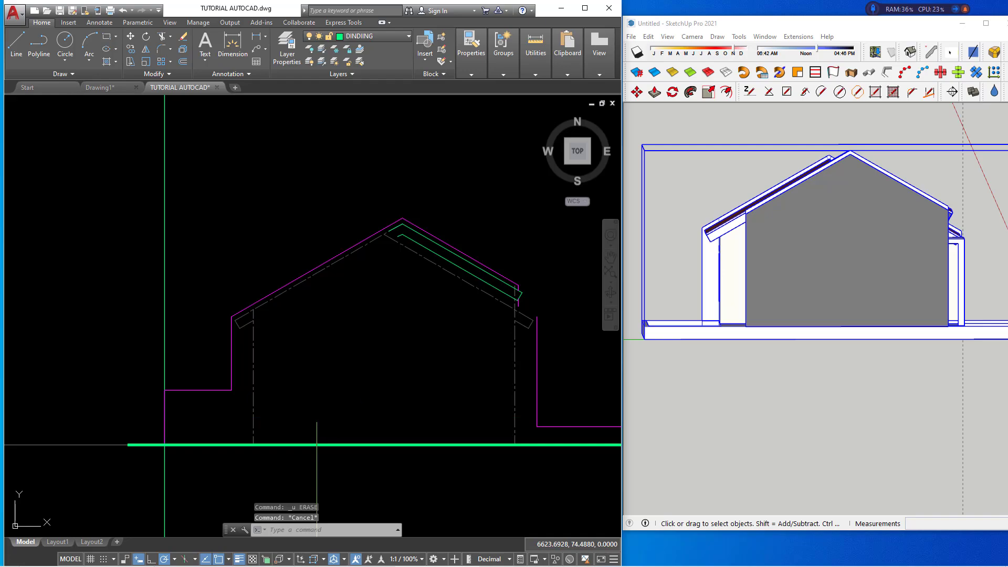
text(ma)
key(Return)
click(452, 263)
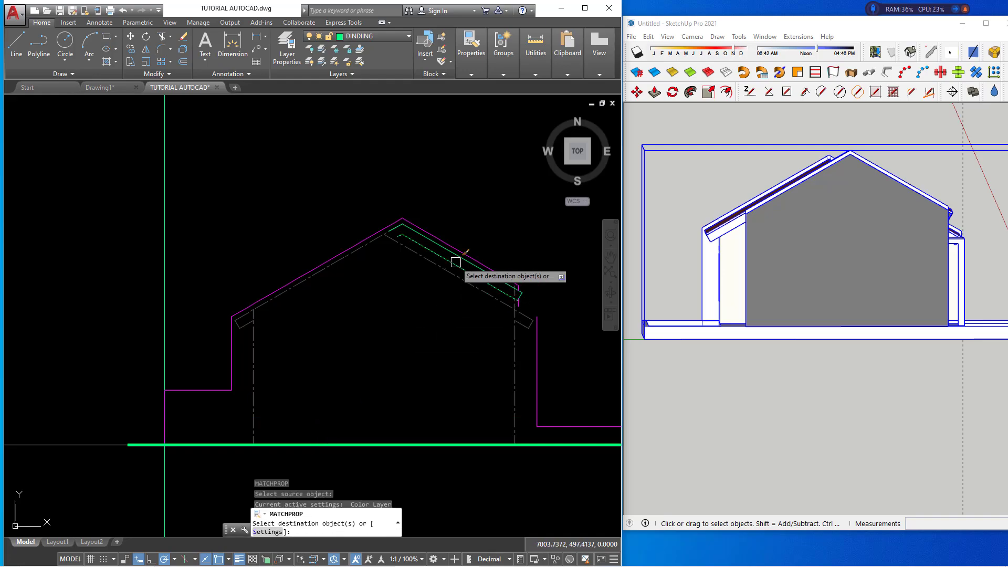
click(250, 359)
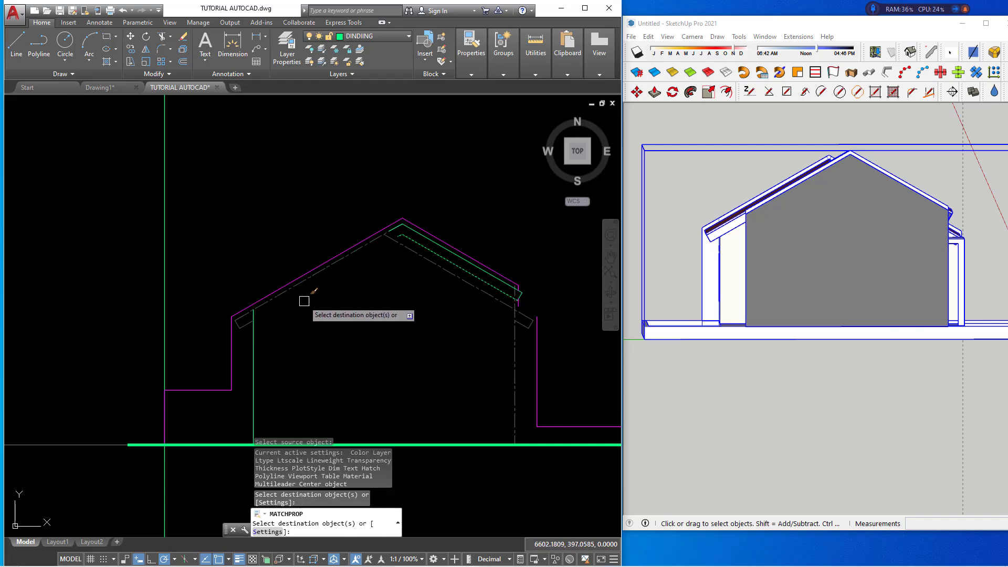
scroll(262, 331, up, 2)
key(Escape)
scroll(331, 363, down, 3)
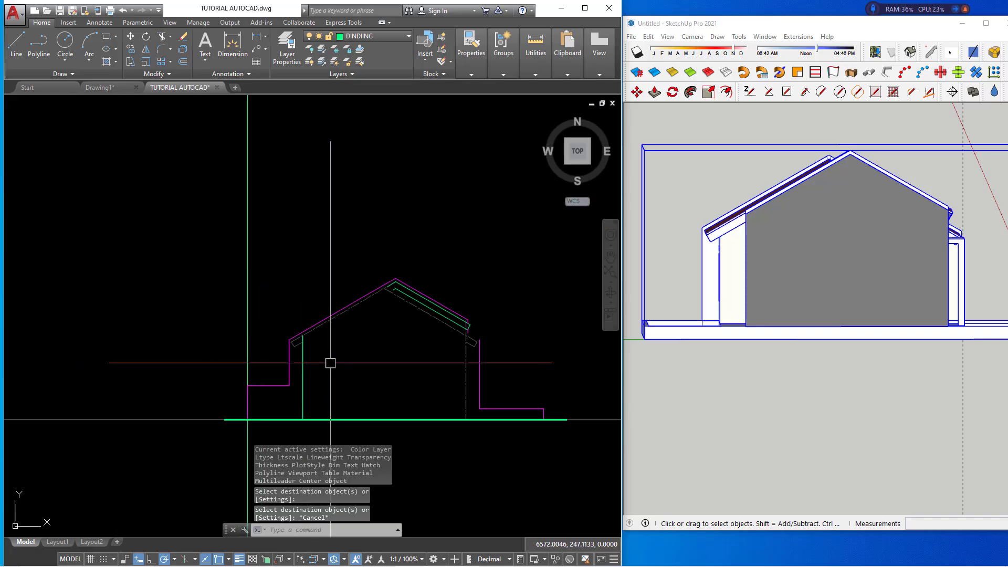
middle_drag(330, 363, 327, 362)
text(XL)
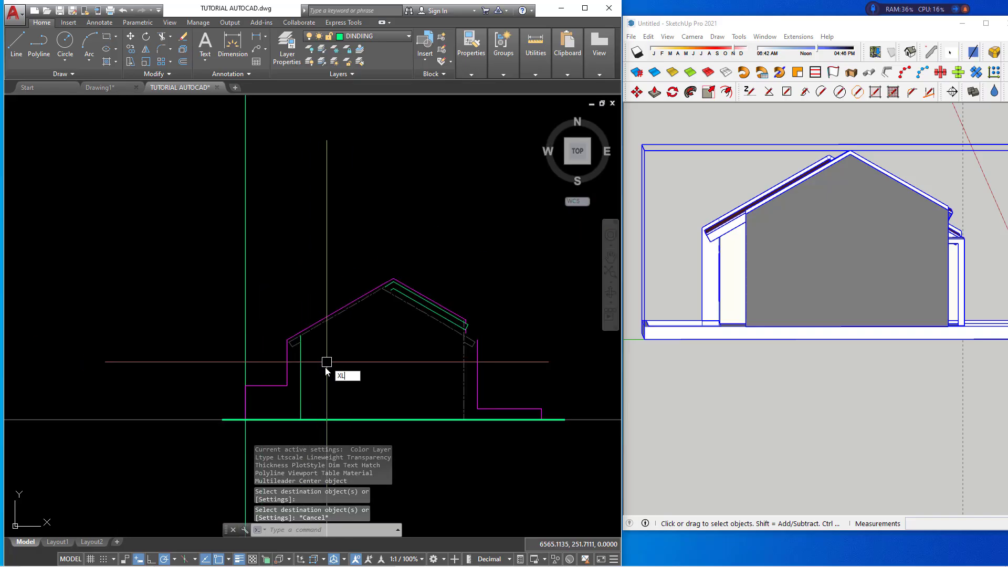
Place a vertical construction line through the roof plan edge.
key(Return)
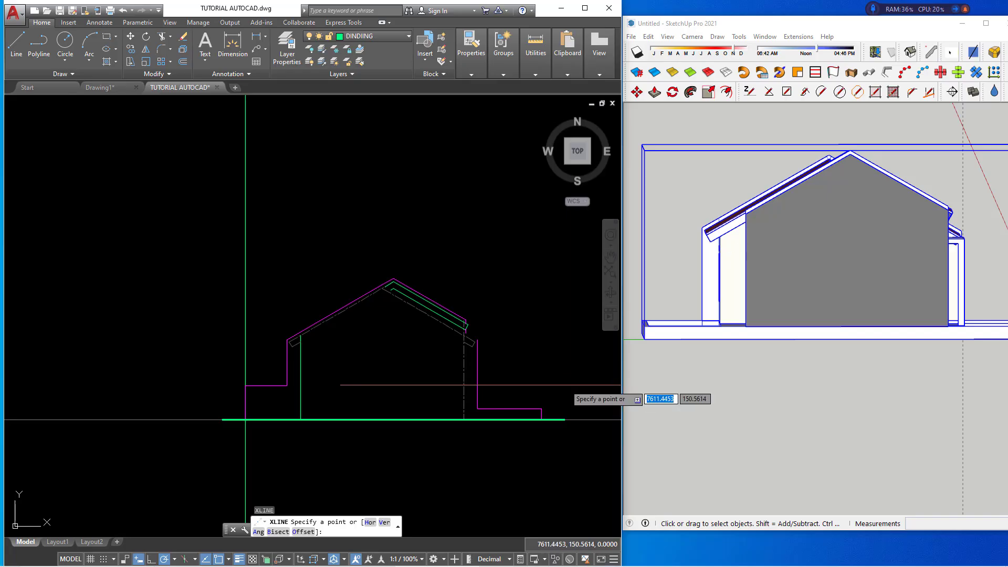
key(Escape)
text(XL)
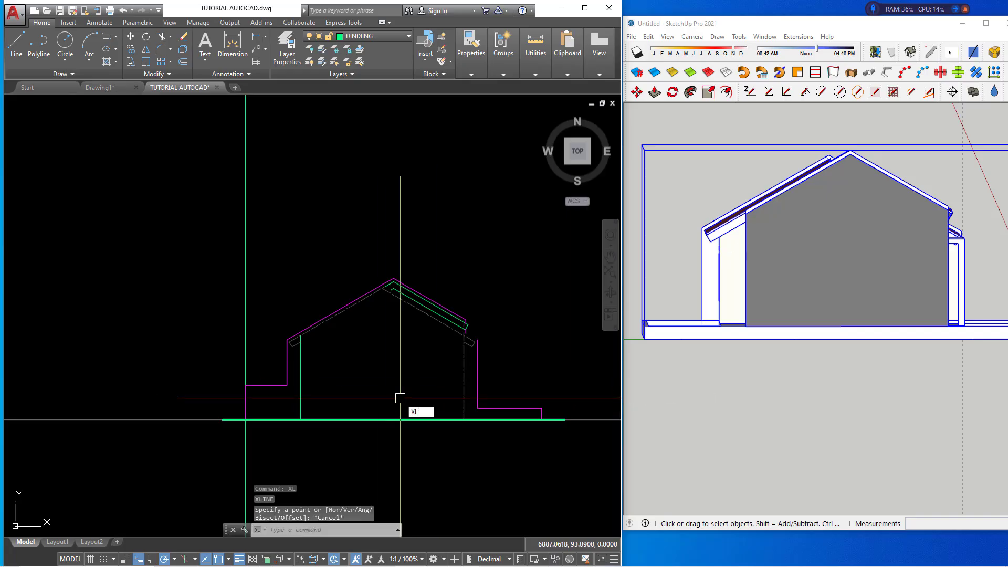
key(Return)
text(V)
key(Return)
scroll(382, 247, down, 3)
scroll(332, 180, up, 2)
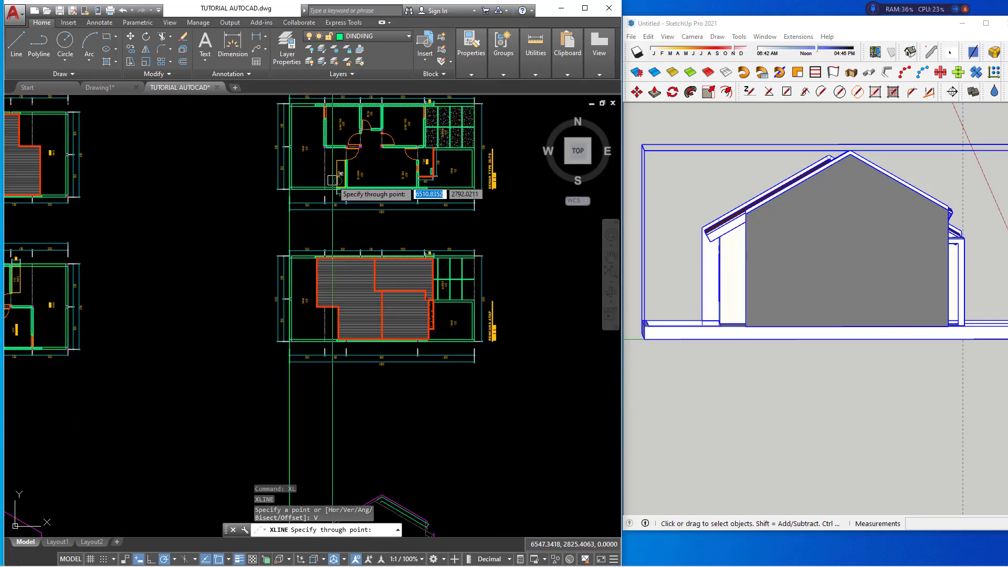
scroll(332, 180, up, 5)
click(331, 215)
Return to the elevation, end the XLINE command, and compare with the SketchUp model.
scroll(355, 265, down, 5)
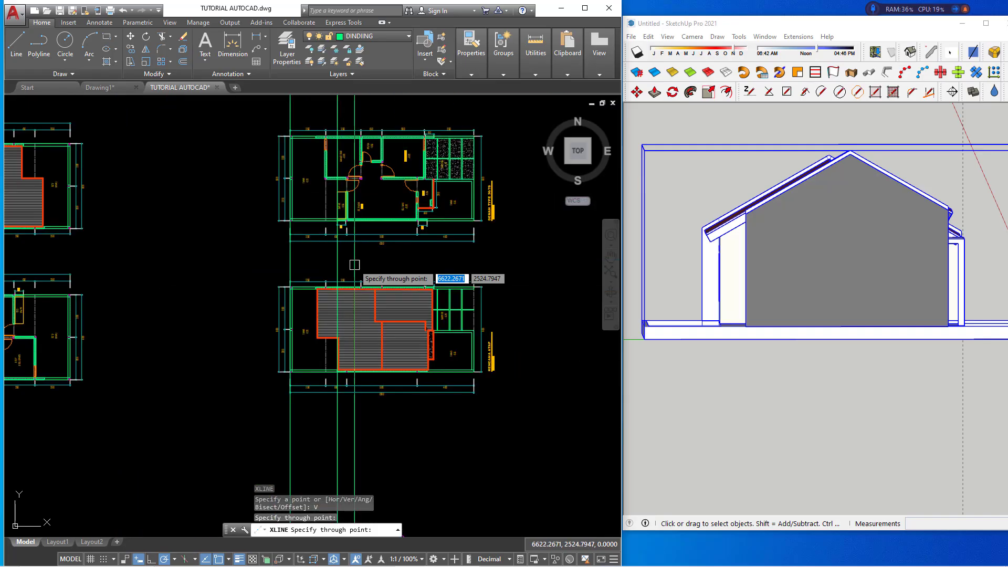
middle_drag(354, 265, 357, 144)
middle_drag(383, 363, 373, 210)
key(Return)
scroll(348, 262, up, 2)
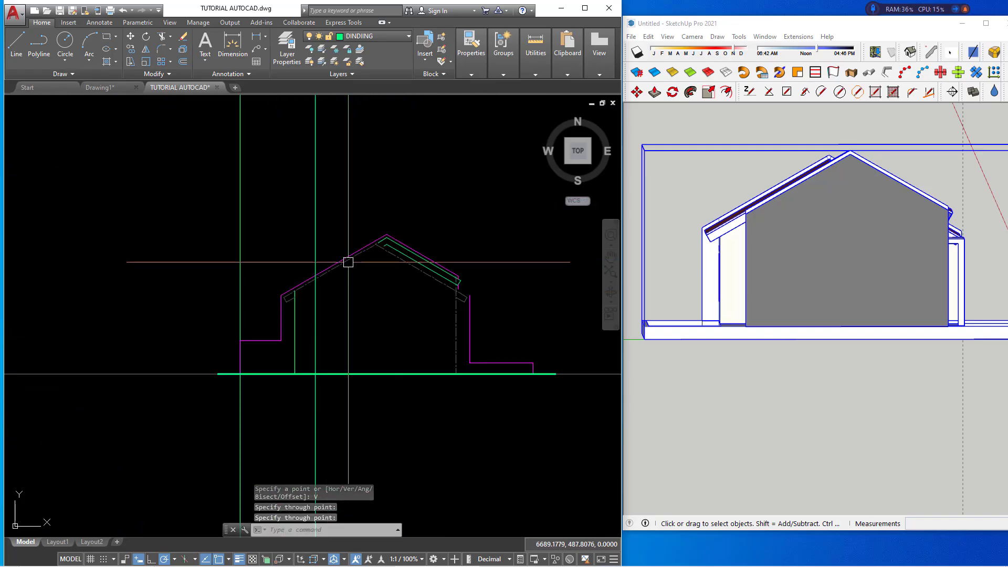
scroll(348, 262, up, 2)
scroll(310, 290, up, 2)
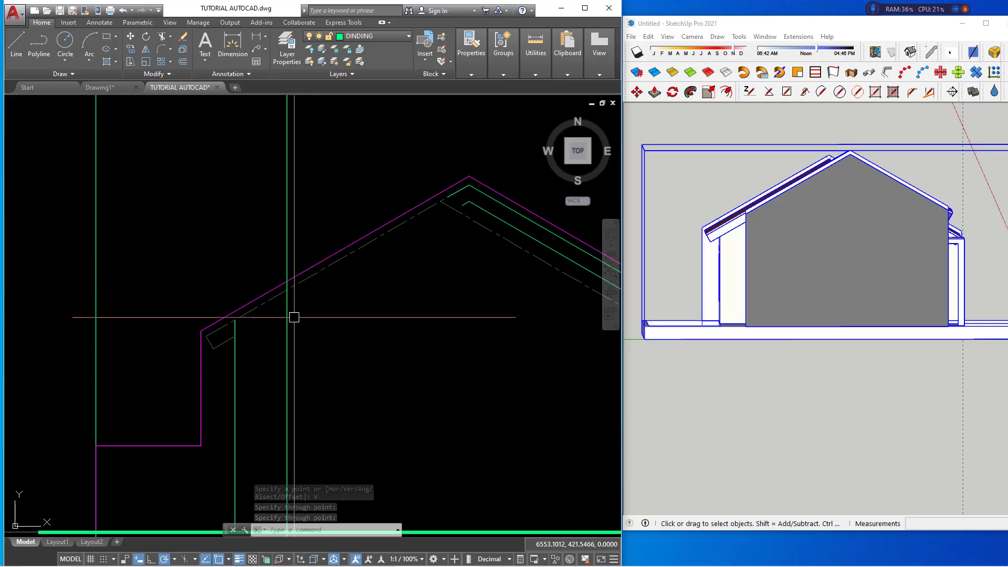
key(Escape)
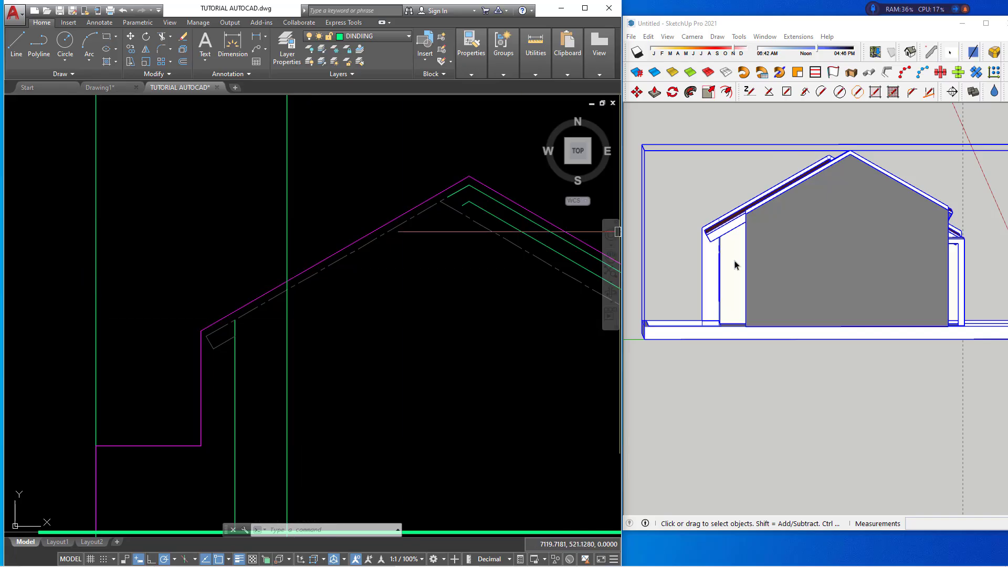
middle_drag(734, 265, 741, 236)
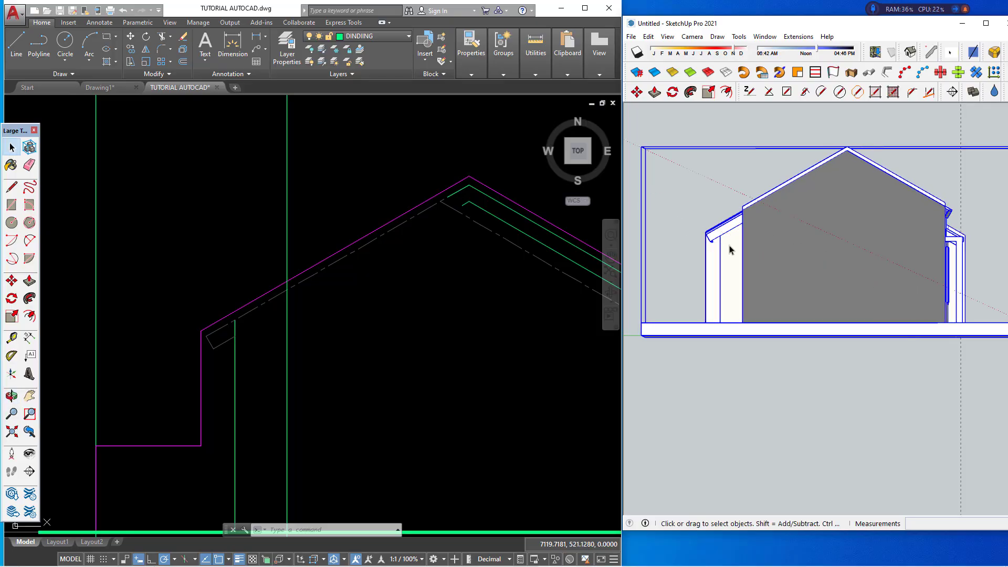
scroll(356, 308, down, 2)
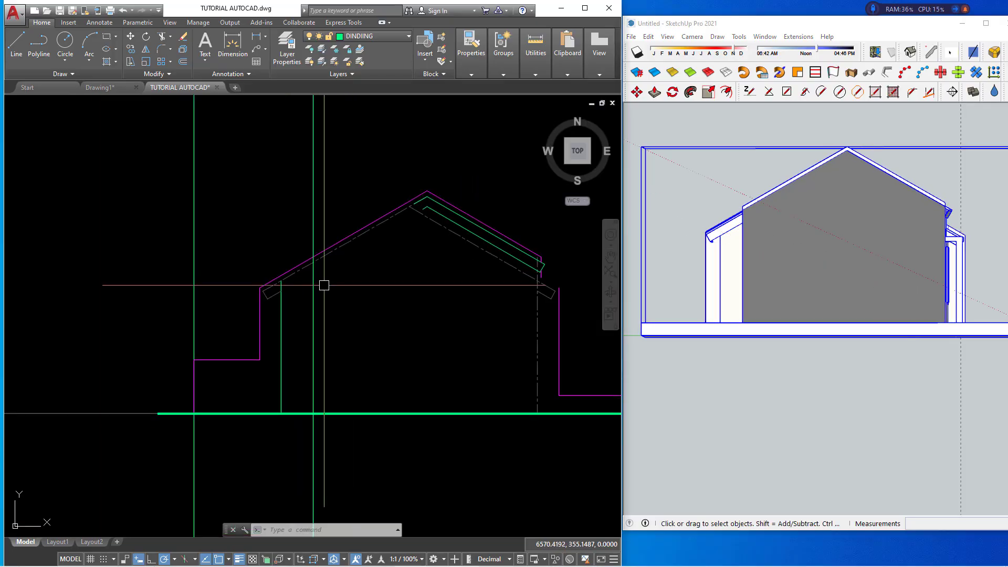
middle_drag(352, 307, 352, 300)
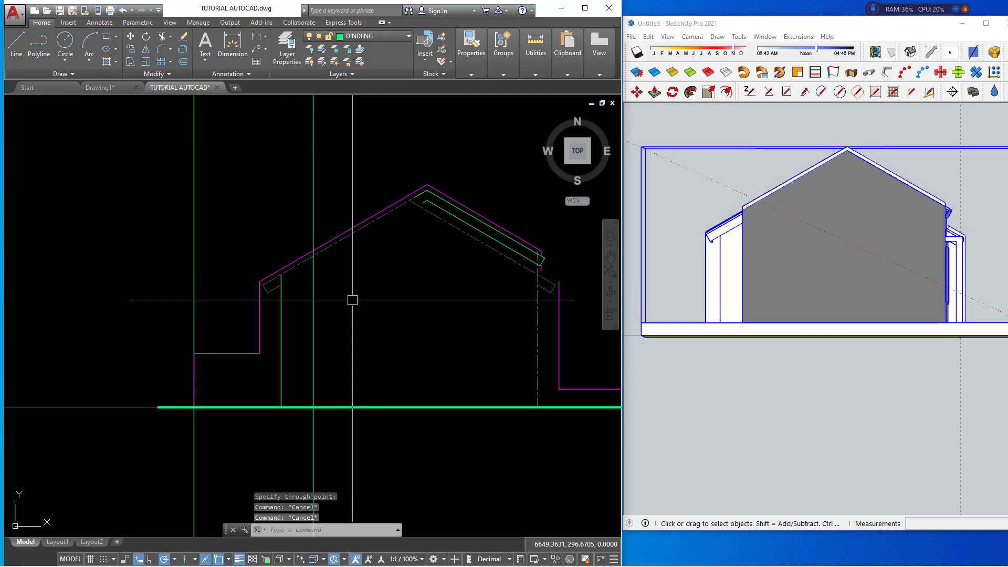
Start a line from the ground-line intersection up to the roof, then cancel it.
text(Pl)
key(Return)
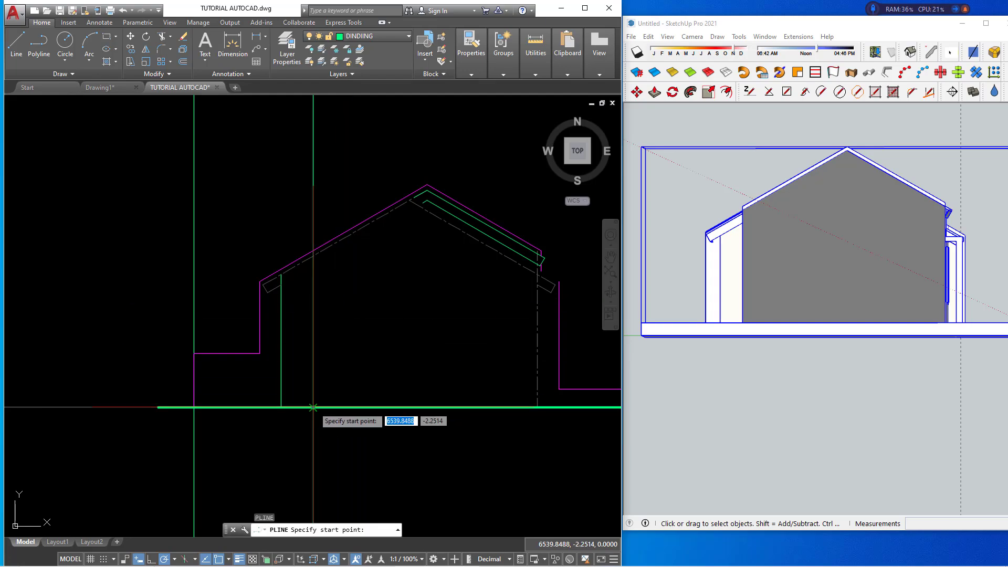
click(314, 407)
click(314, 250)
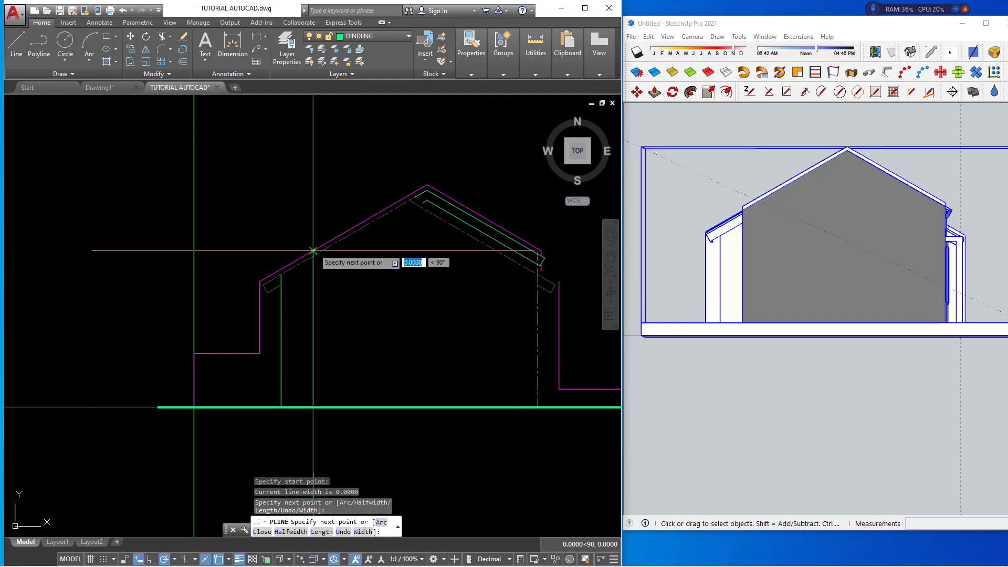
key(Escape)
middle_drag(462, 333, 415, 334)
key(Escape)
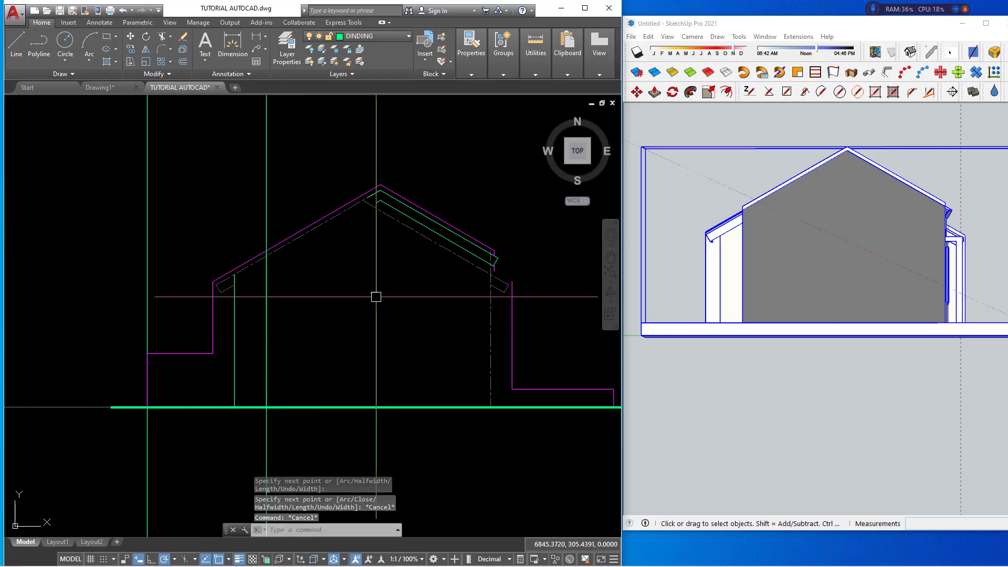
Trace the roof from the construction-line crossing over the apex and right eave to ground.
text(Pl)
key(Return)
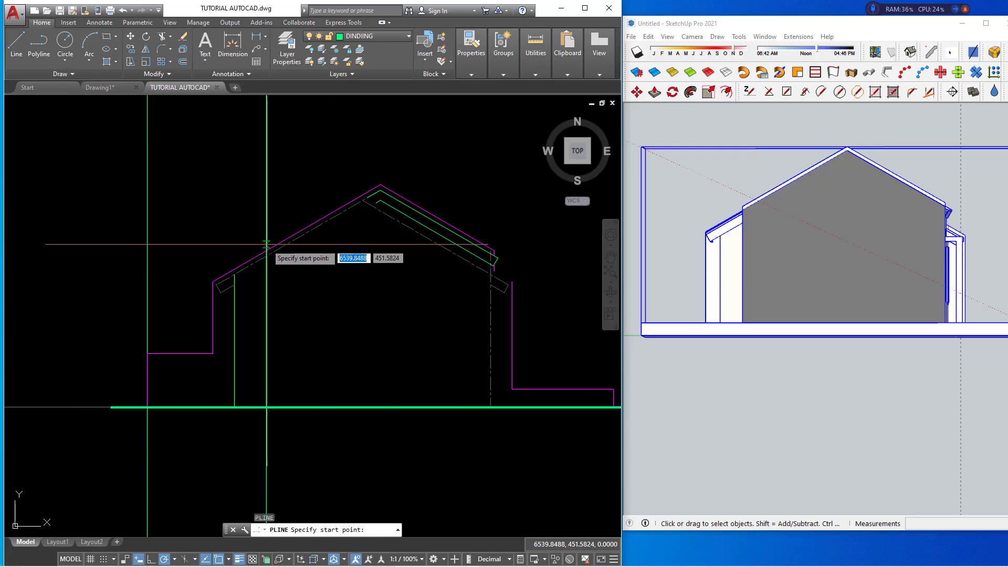
click(267, 251)
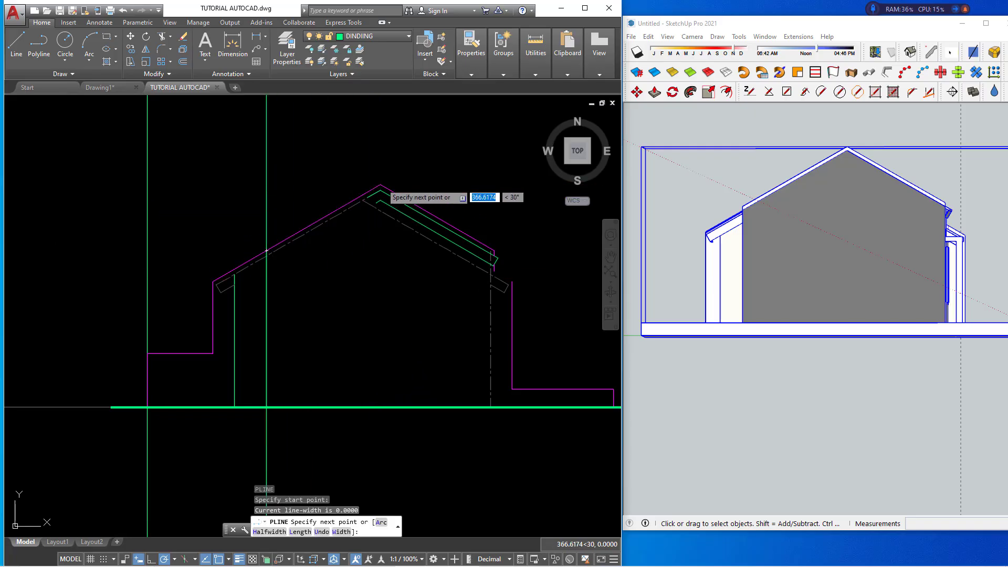
click(380, 185)
click(494, 251)
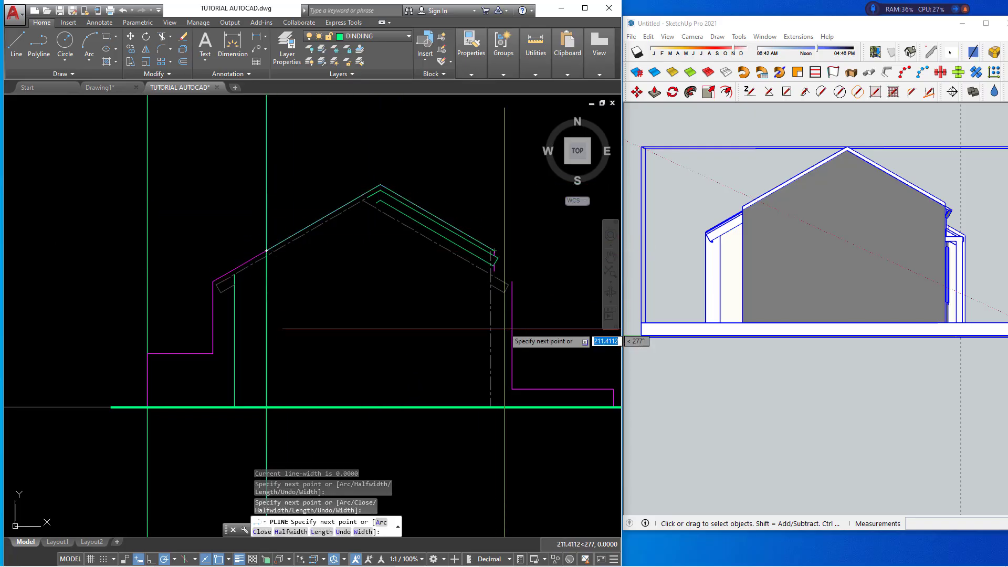
click(493, 407)
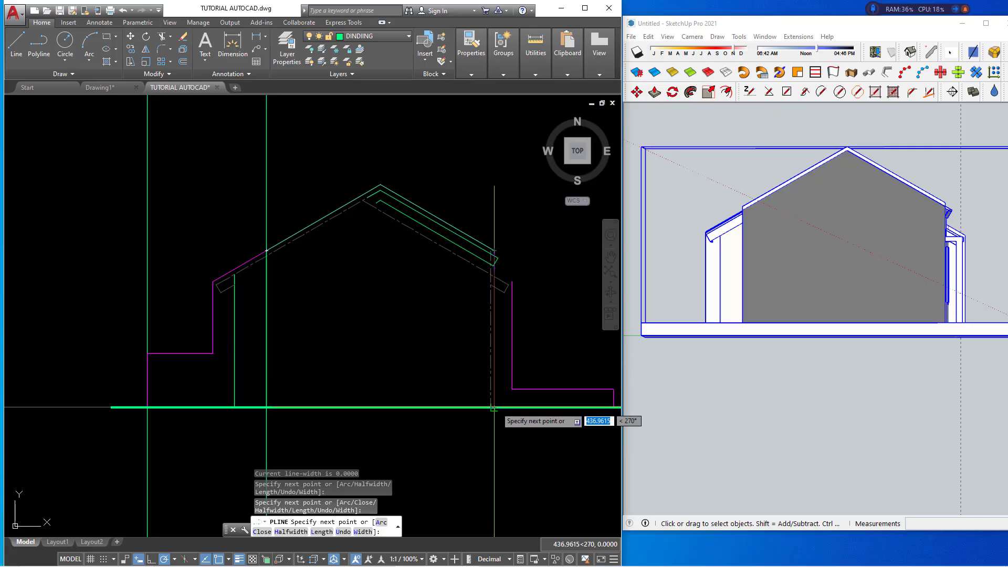
key(Return)
key(Escape)
key(Escape)
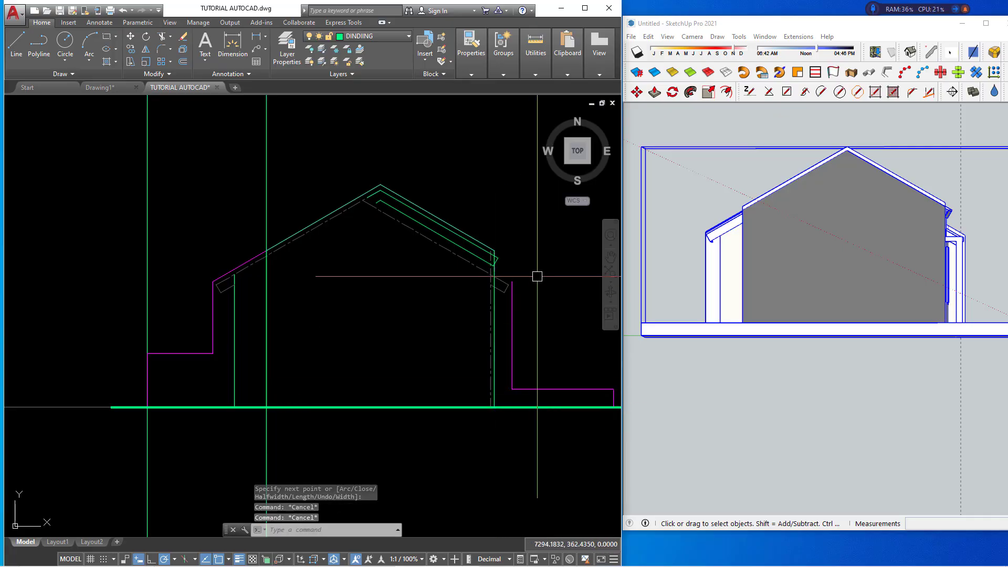
text(XL)
Start a vertical construction line, pan back to the roof gable, then cancel it.
key(Return)
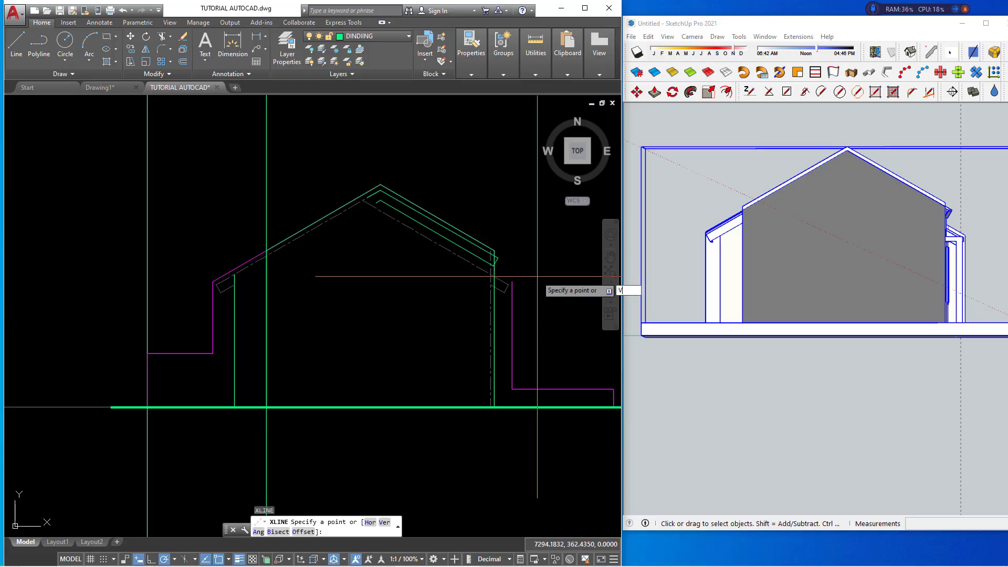
text(v)
key(Return)
mouse_move(496, 243)
middle_down()
mouse_move(468, 376)
mouse_move(485, 284)
mouse_move(485, 326)
mouse_move(470, 295)
middle_up()
scroll(506, 283, up, 2)
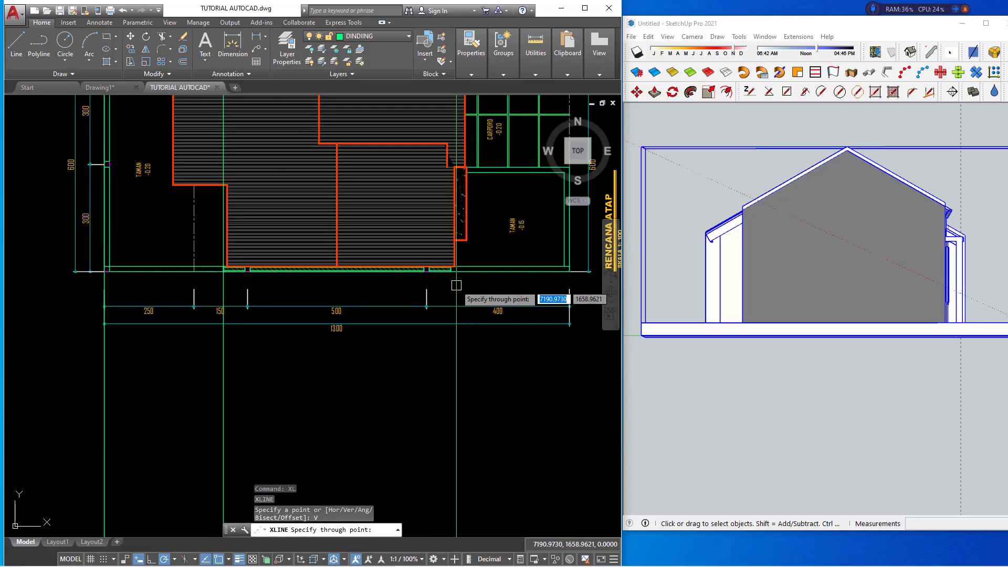
scroll(450, 271, down, 3)
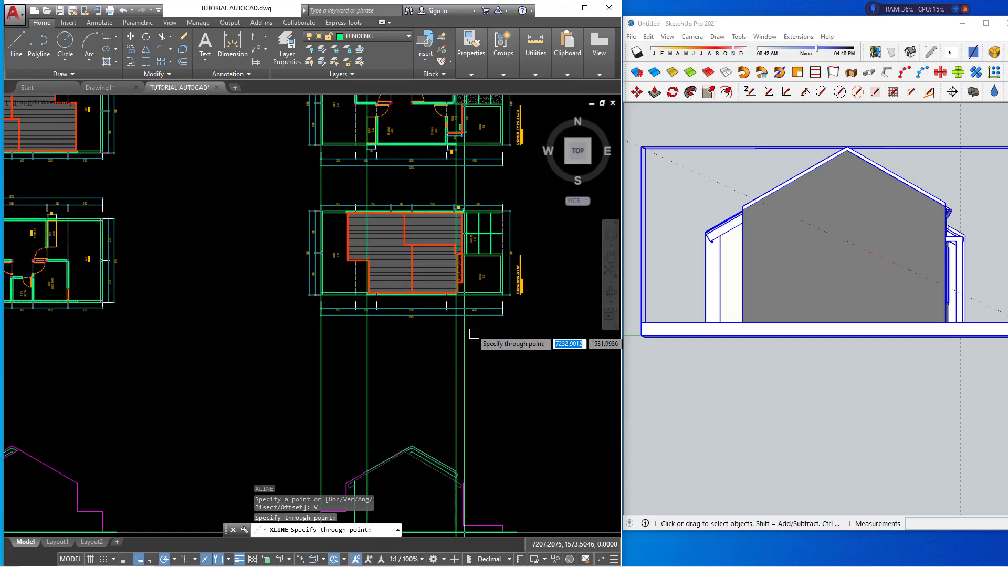
middle_drag(472, 337, 473, 277)
scroll(466, 342, up, 3)
scroll(448, 333, up, 2)
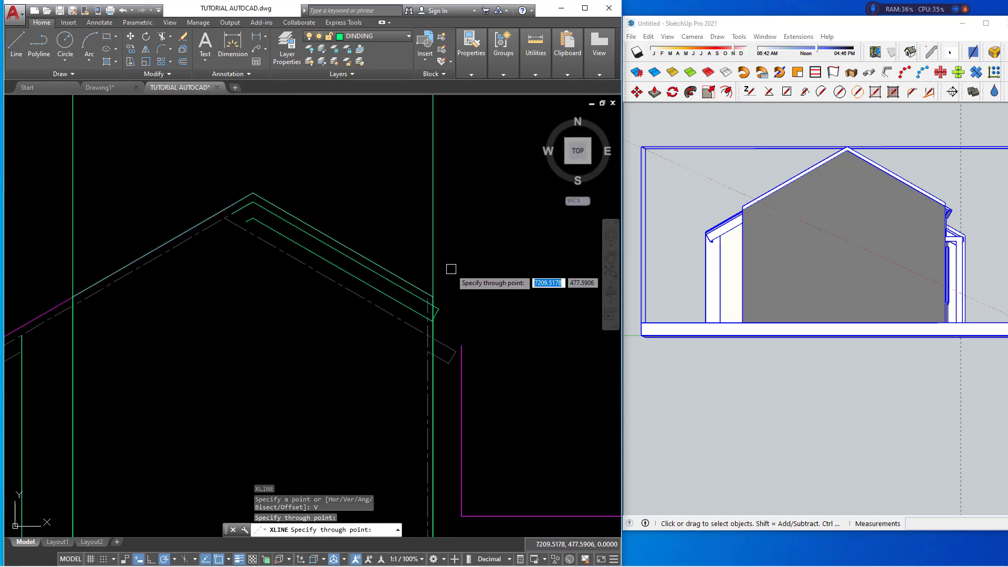
key(Escape)
scroll(487, 304, up, 2)
key(Escape)
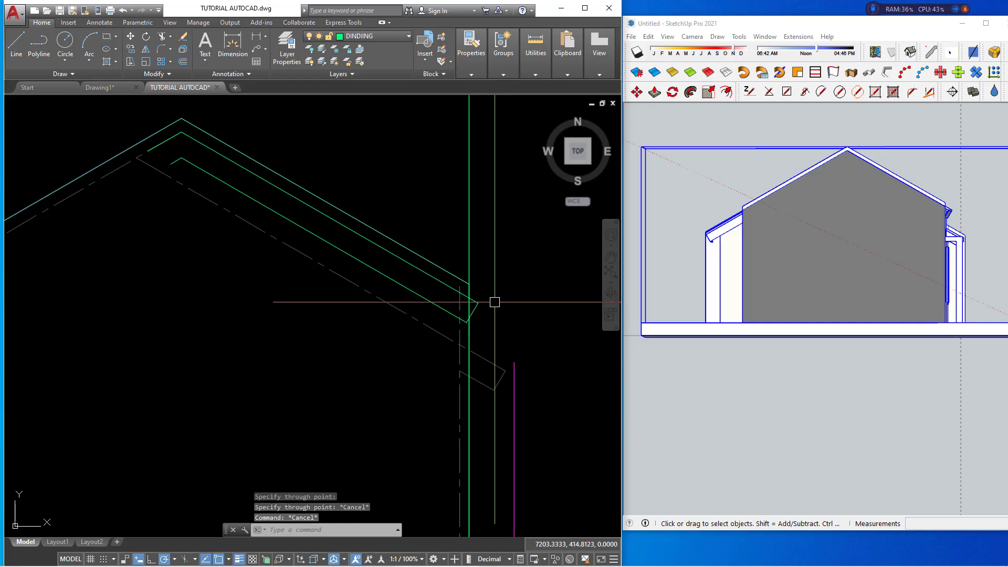
text(TR)
Trim the inner roof line and short green segment against the vertical green line.
key(Return)
click(468, 244)
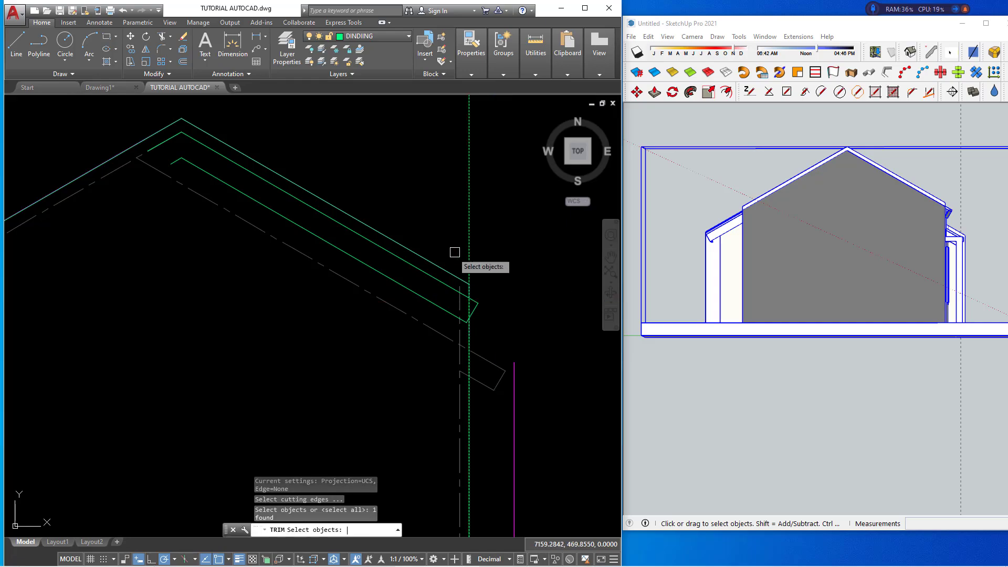
key(Return)
click(407, 262)
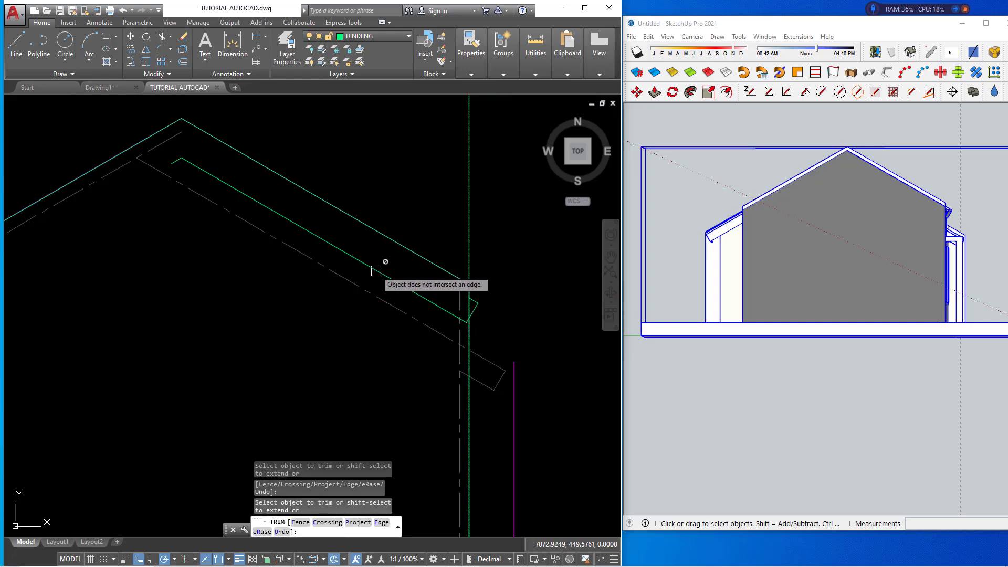
scroll(450, 320, up, 1)
click(407, 252)
scroll(489, 334, up, 1)
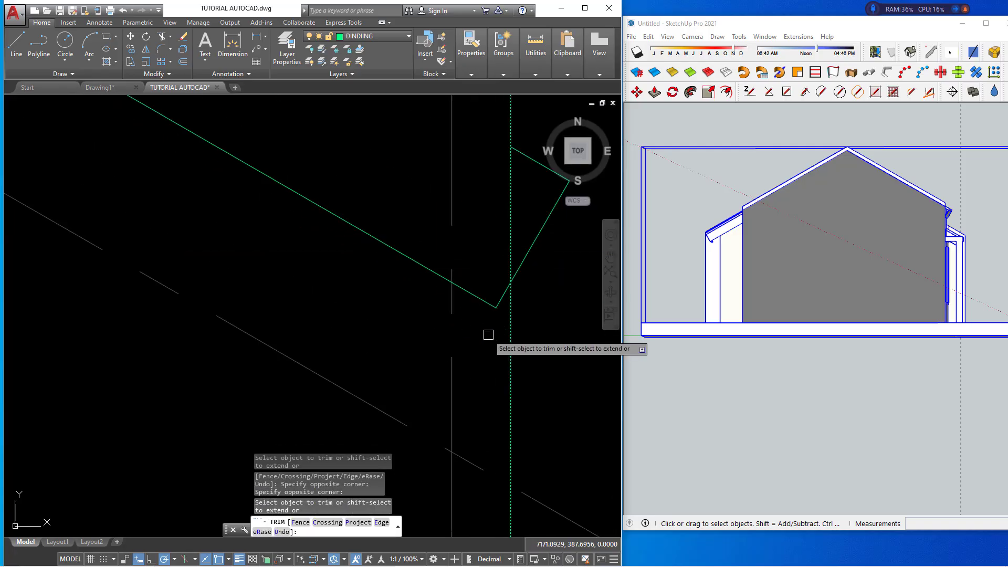
click(502, 297)
key(Escape)
Erase the long diagonal green line.
click(379, 243)
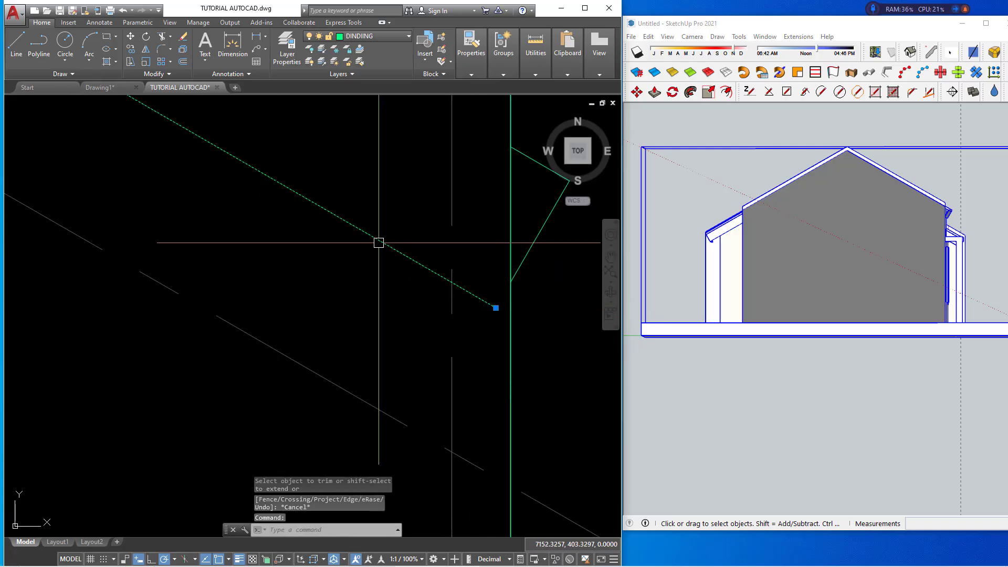
scroll(379, 243, down, 2)
text(e)
key(Return)
scroll(360, 294, down, 2)
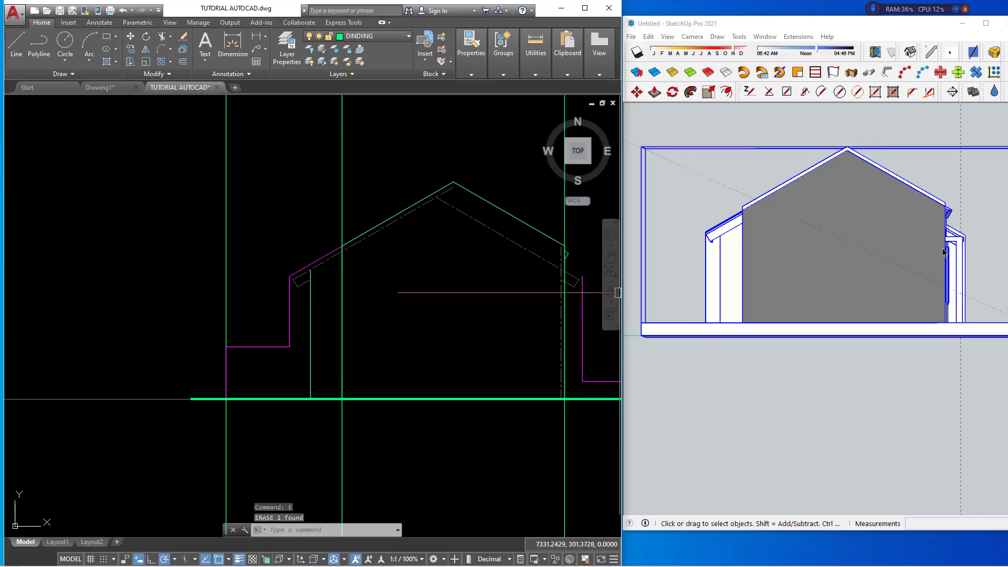
scroll(966, 212, up, 3)
Zoom in on the SketchUp reference model, then return to the AutoCAD drawing.
click(956, 195)
scroll(957, 196, up, 2)
scroll(861, 226, up, 2)
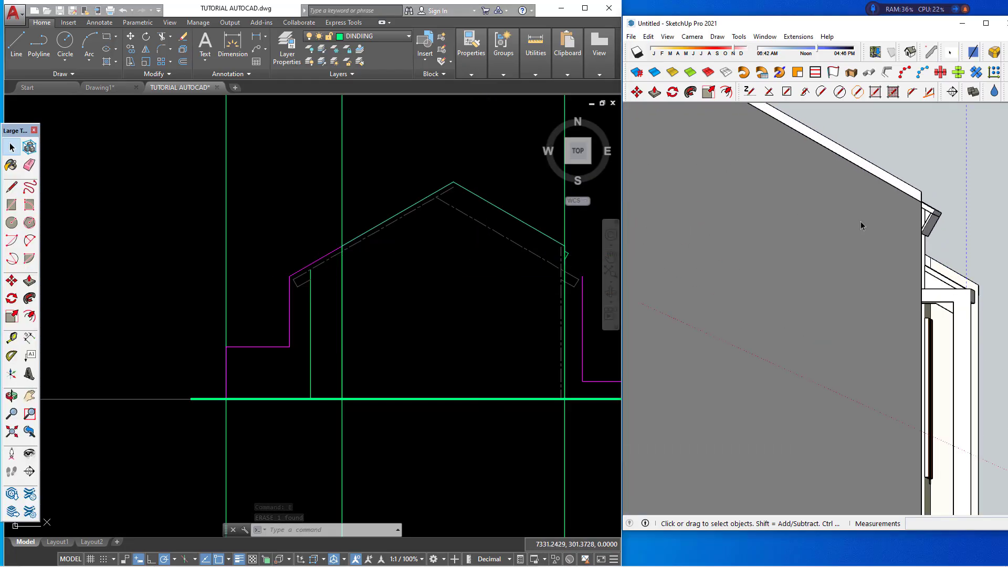
click(420, 319)
scroll(439, 340, down, 1)
scroll(447, 294, down, 1)
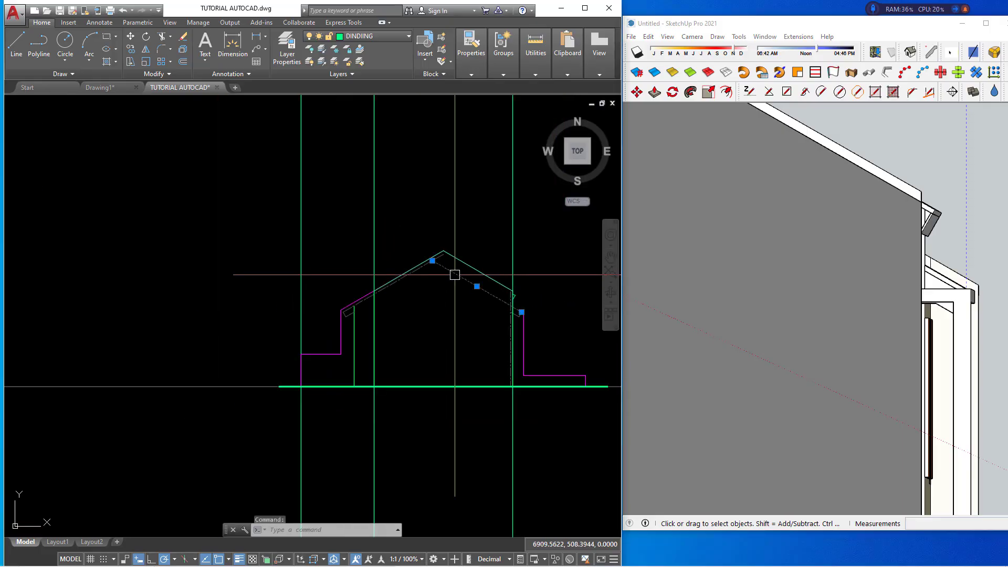
scroll(447, 283, up, 2)
Start a trim with the TR alias, review the area, and abandon it.
key(Escape)
key(Escape)
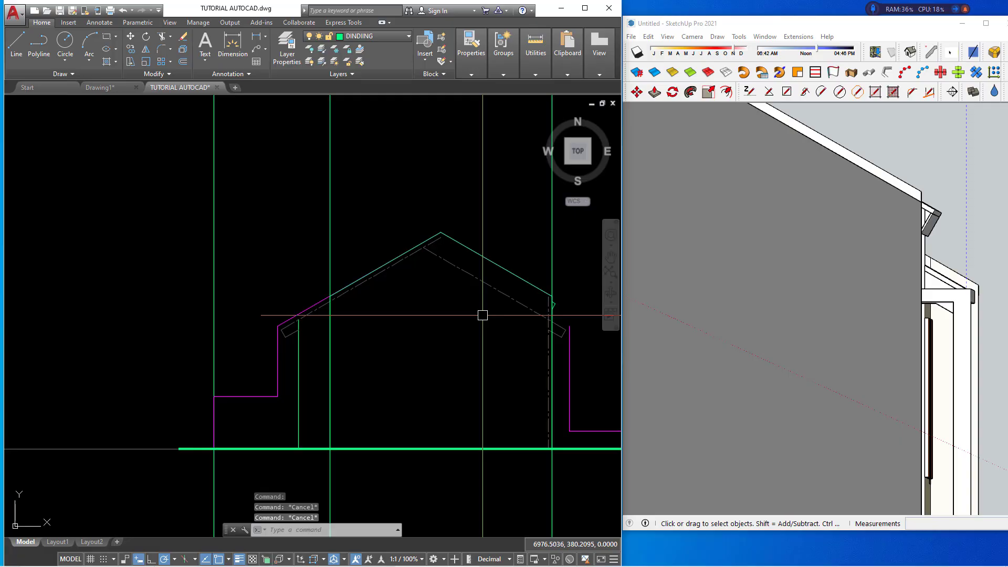
text(tr)
key(Return)
scroll(426, 290, up, 2)
scroll(312, 303, up, 2)
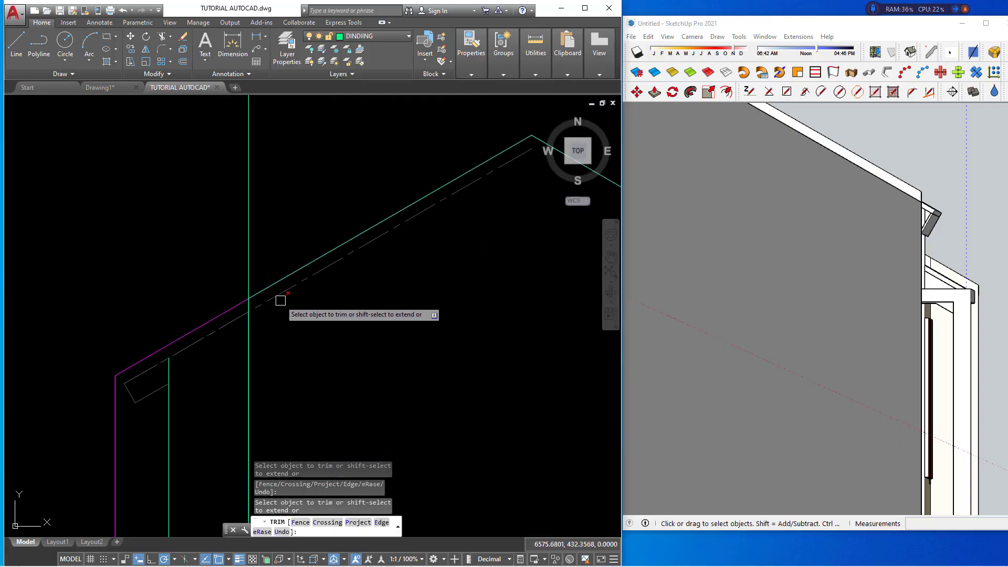
scroll(294, 293, down, 3)
scroll(347, 286, down, 1)
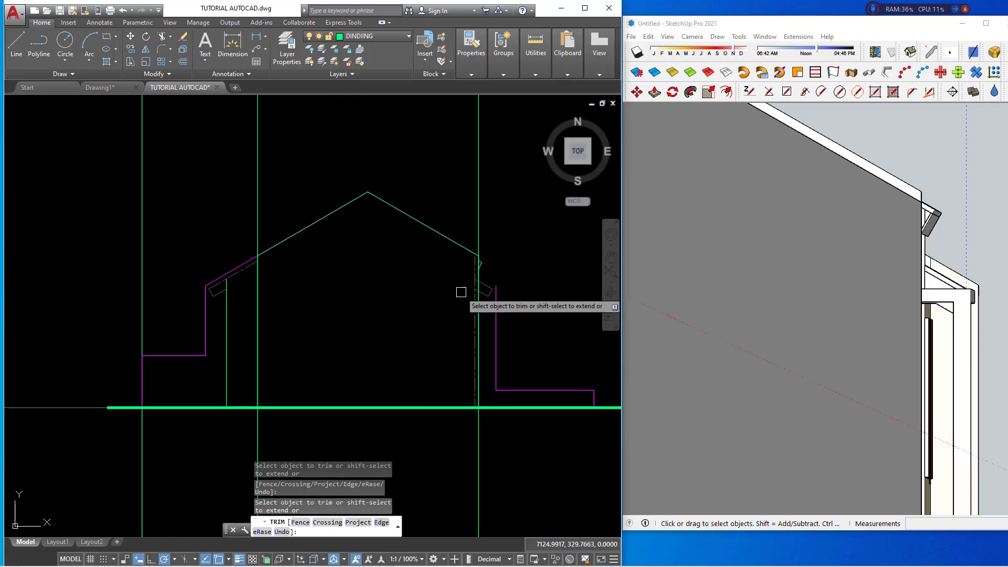
key(Escape)
Delete the dashed vertical line at the right wall.
scroll(468, 313, up, 2)
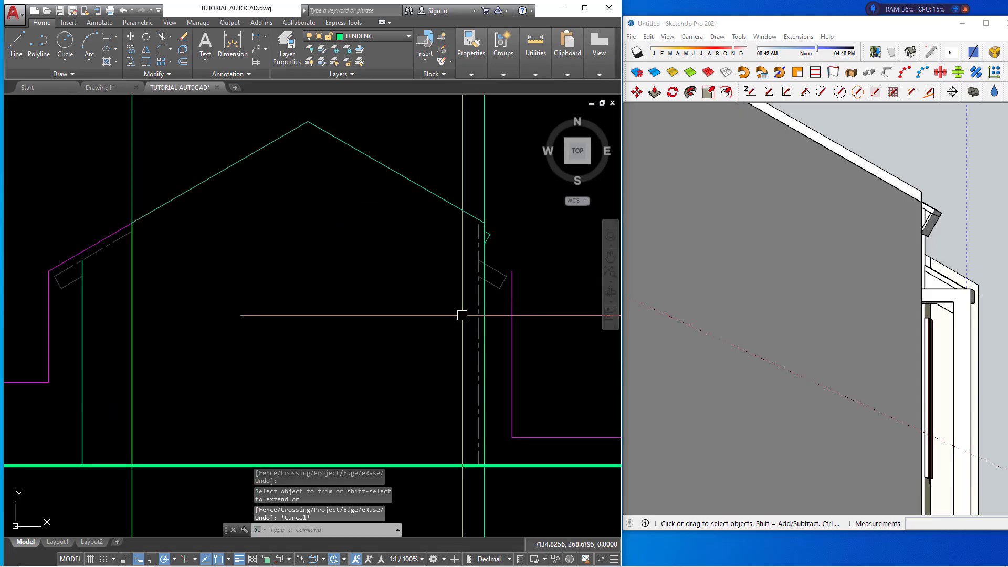
scroll(462, 316, down, 2)
click(470, 313)
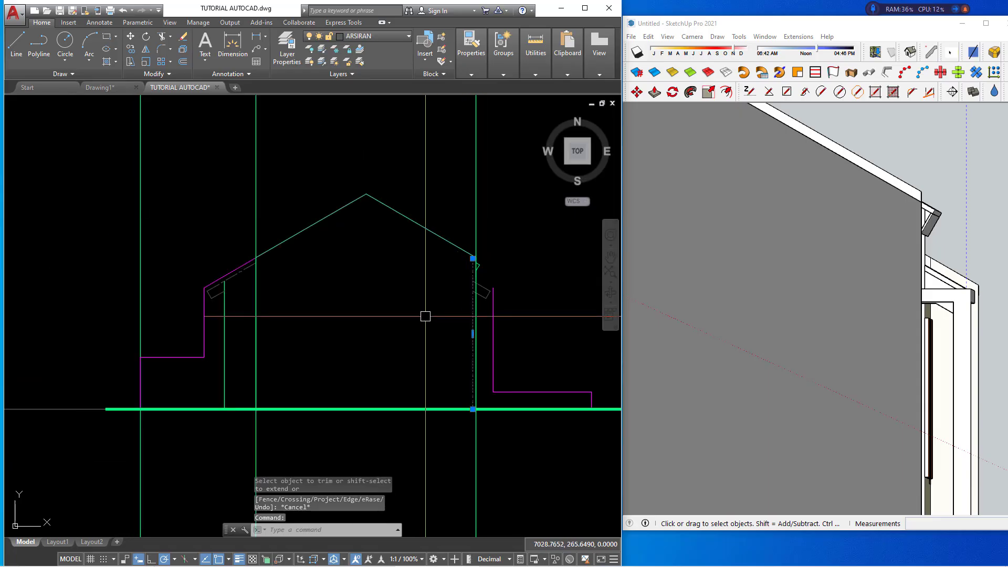
text(E)
key(Return)
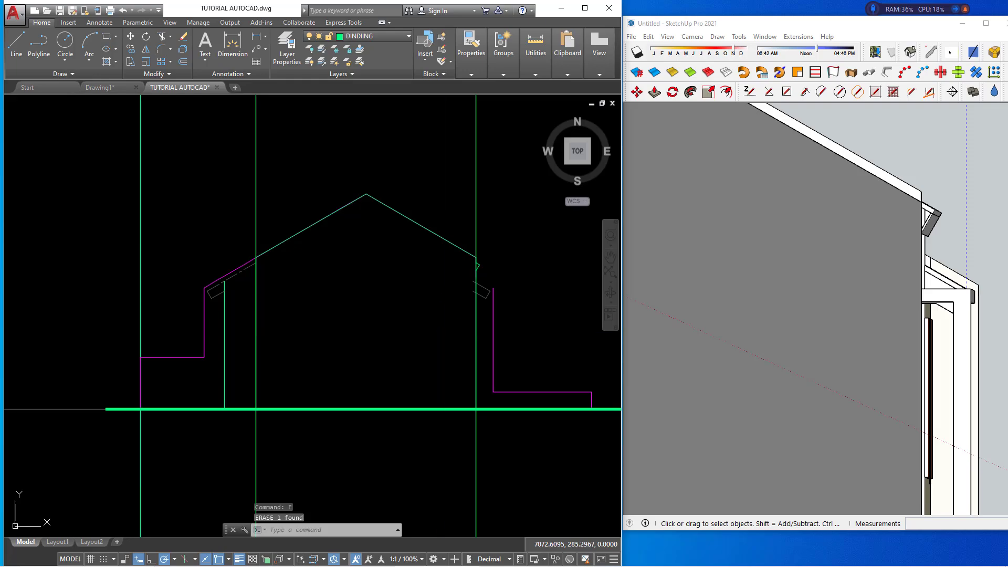
scroll(360, 288, up, 1)
scroll(222, 285, up, 3)
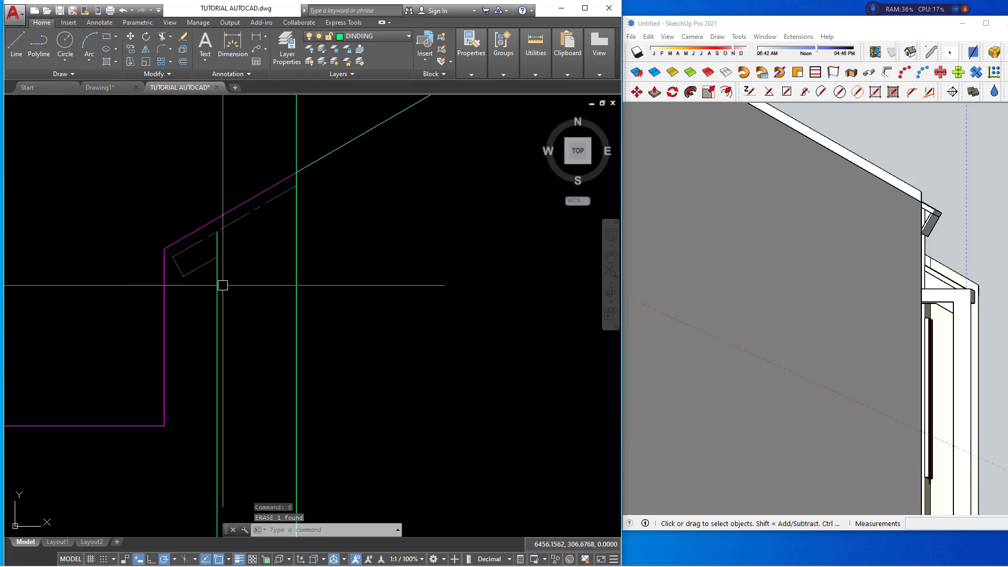
Extend the lower dashed eave line to the wall.
middle_drag(223, 285, 212, 308)
key(Escape)
key(Escape)
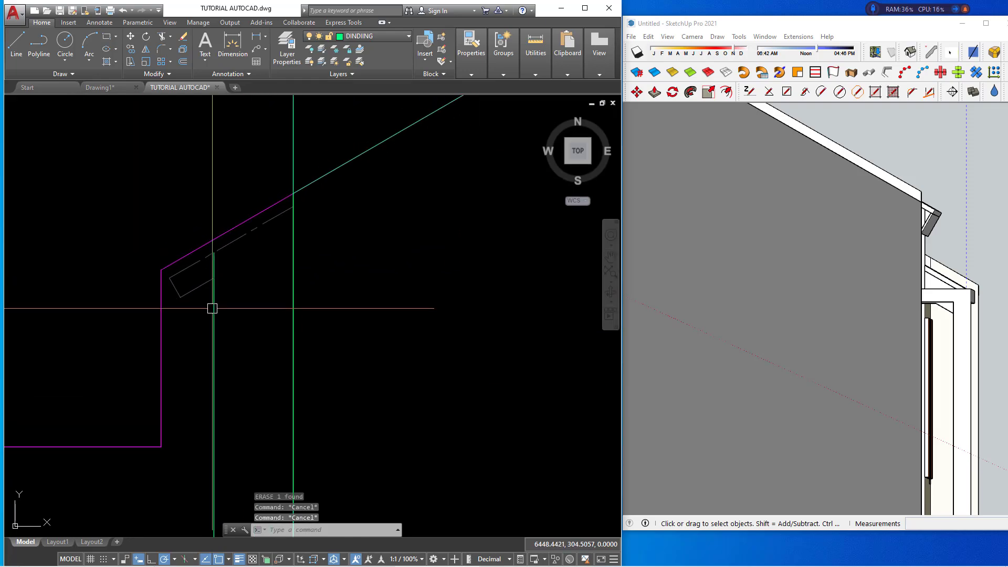
text(EX)
key(Return)
key(Return)
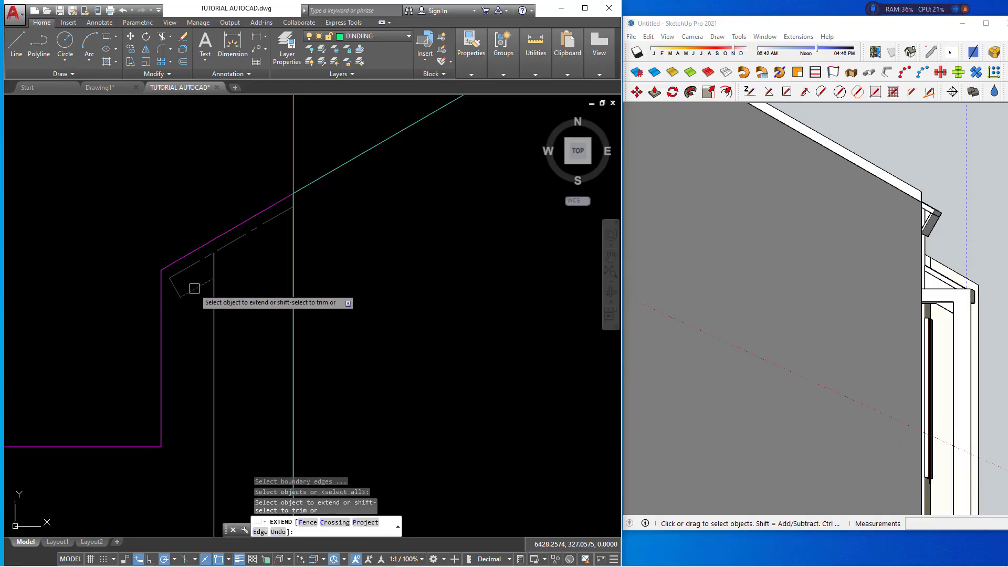
click(194, 288)
key(Escape)
text(P)
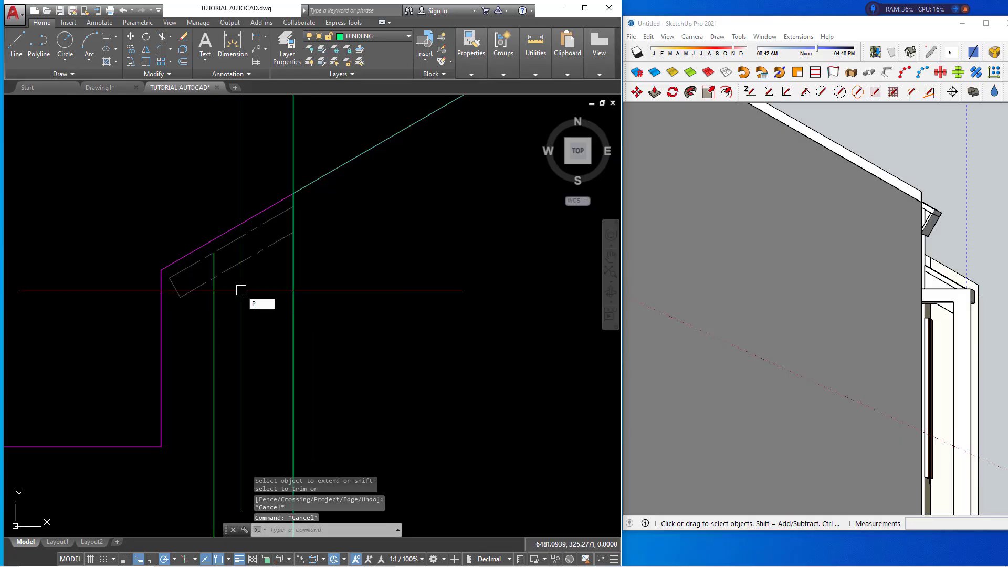
Draw the four-corner eave board outline beneath the left roof edge.
text(L)
key(Return)
click(293, 207)
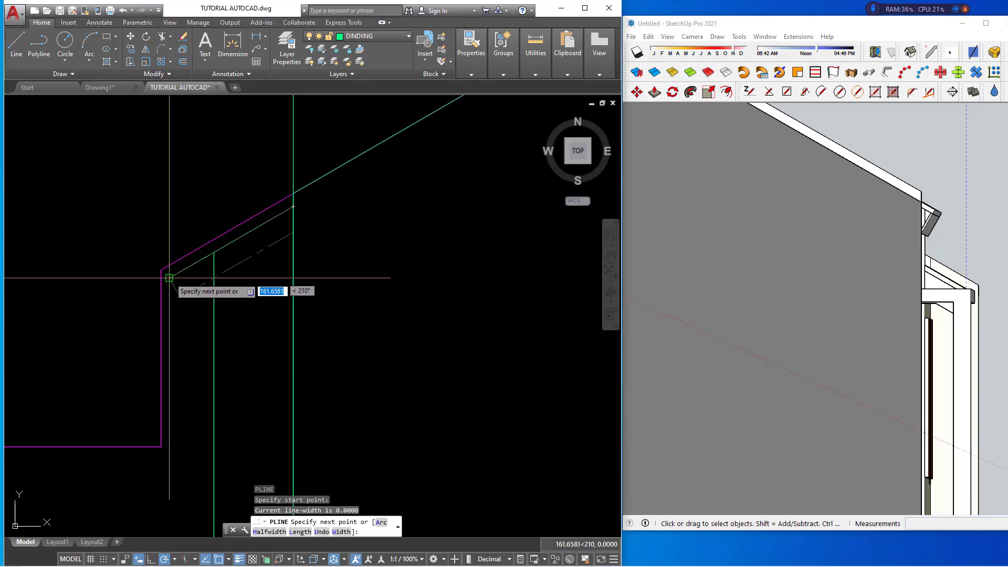
click(169, 277)
click(180, 297)
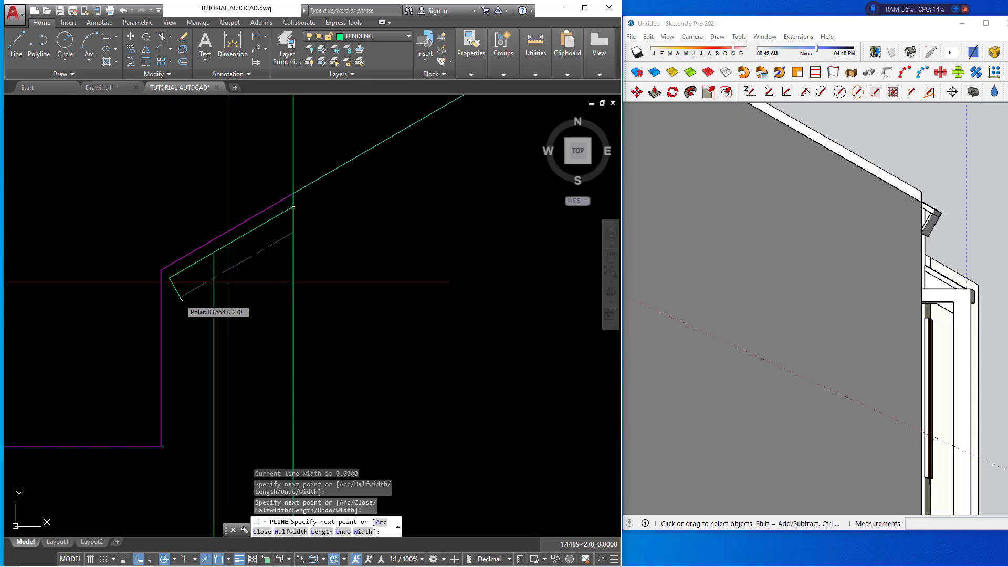
click(293, 234)
key(Escape)
Try stretching the vertical line under the eave, then cancel the stretch.
click(214, 302)
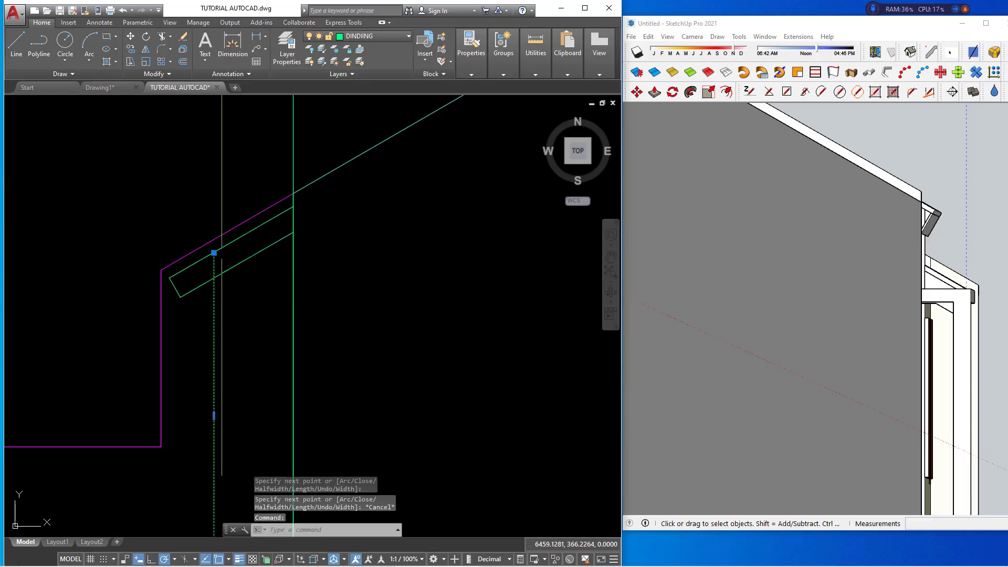
click(214, 253)
key(Escape)
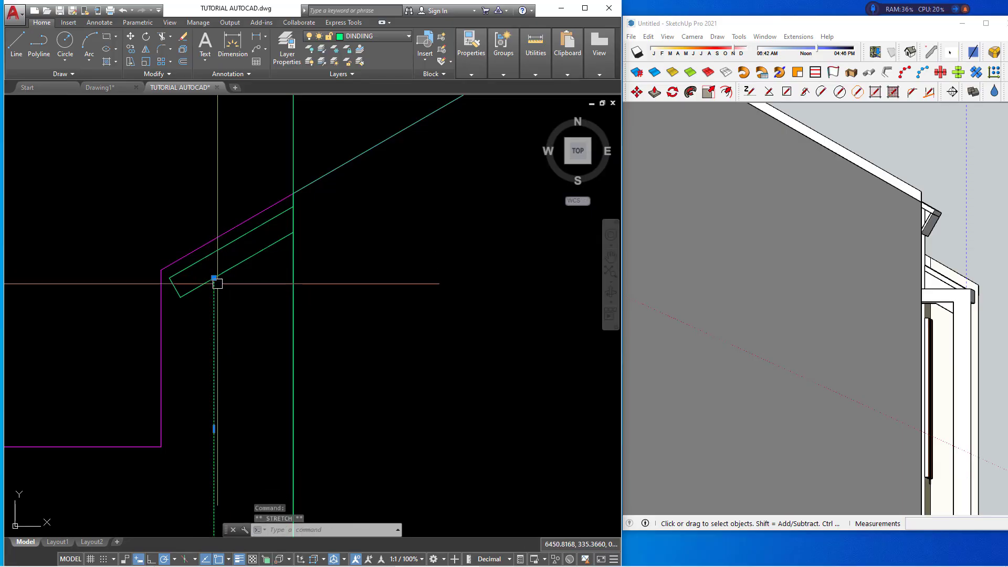
scroll(294, 263, down, 5)
scroll(294, 262, down, 5)
scroll(270, 191, up, 5)
Pan and zoom to center the middle house elevation after checking the SketchUp reference.
scroll(270, 191, up, 3)
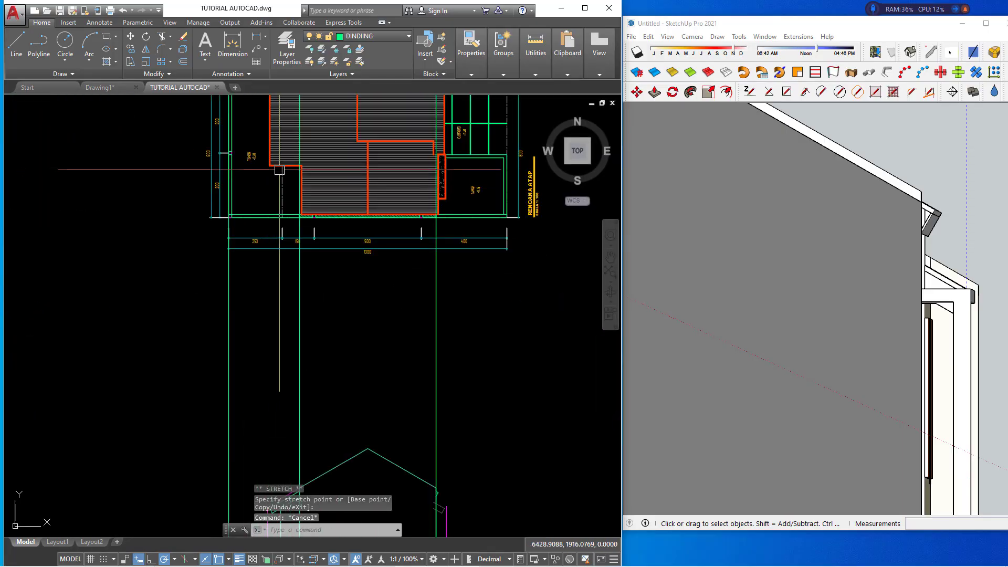
scroll(282, 304, down, 5)
middle_drag(282, 305, 279, 242)
click(903, 314)
scroll(882, 315, down, 3)
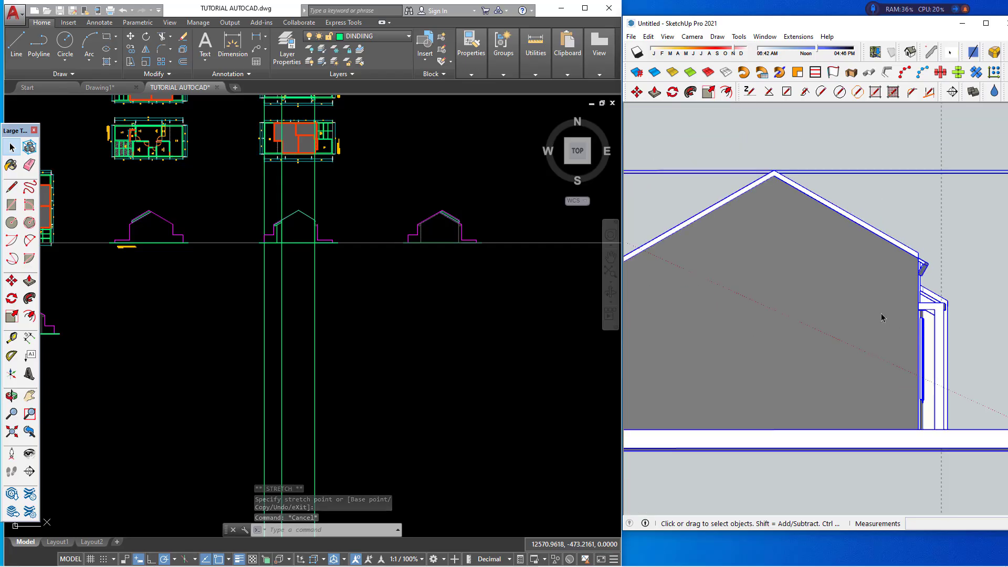
scroll(712, 314, down, 2)
scroll(670, 312, up, 3)
scroll(668, 329, up, 2)
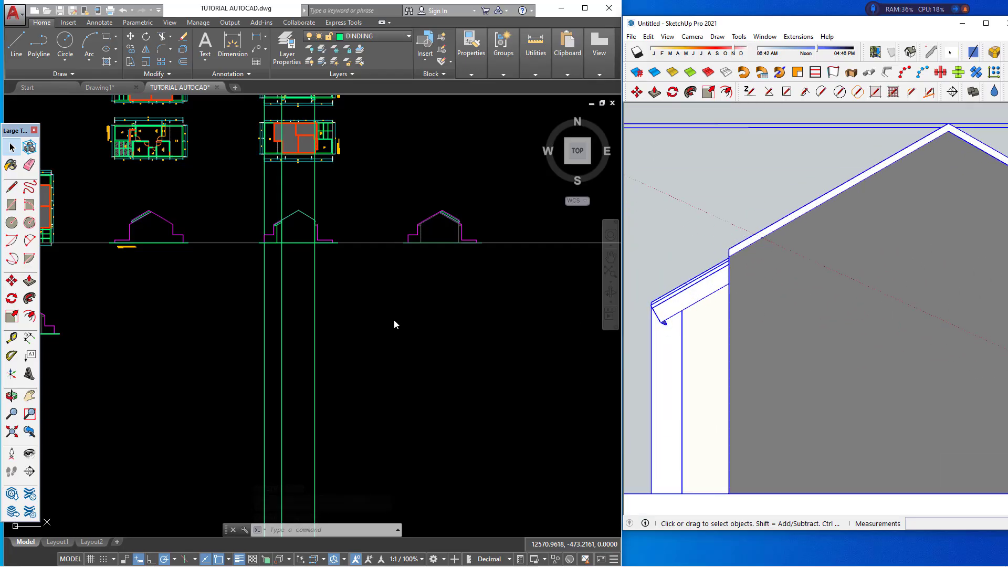
scroll(270, 236, up, 2)
middle_drag(270, 236, 286, 221)
scroll(299, 236, up, 3)
scroll(308, 249, up, 1)
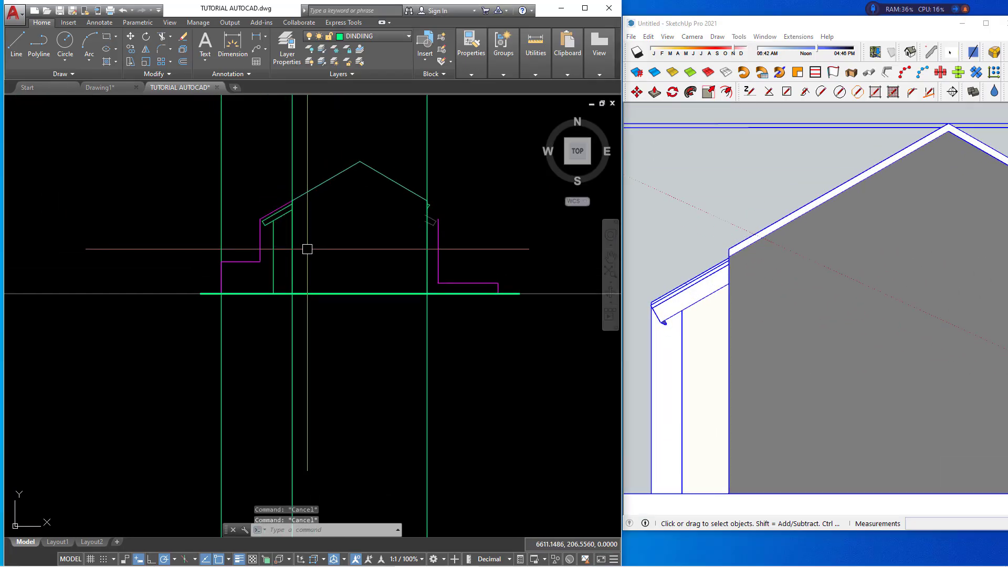
scroll(307, 248, up, 2)
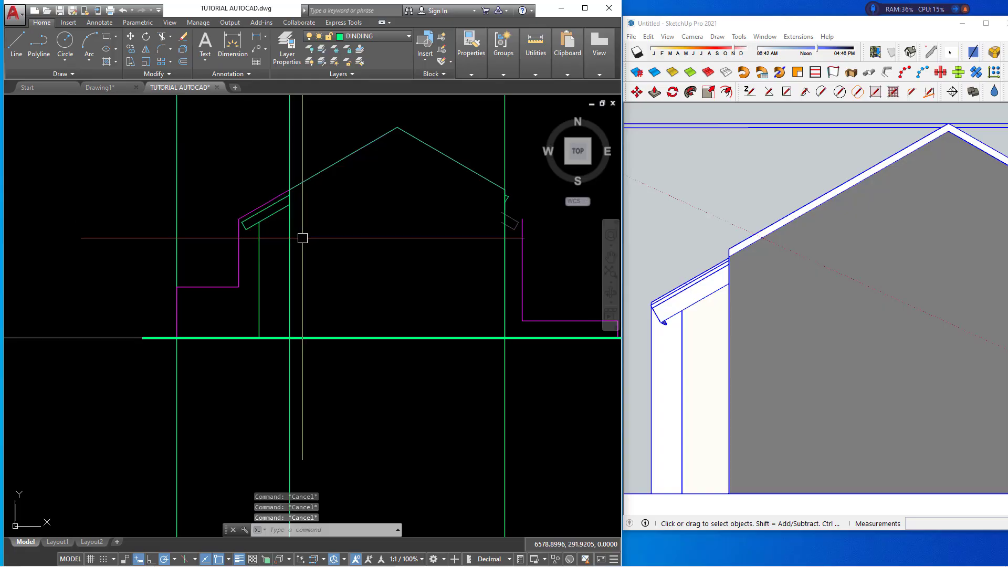
text(TR)
Trim the vertical line sticking out above the roof using a crossing window.
key(Return)
scroll(302, 220, up, 2)
click(281, 207)
click(270, 195)
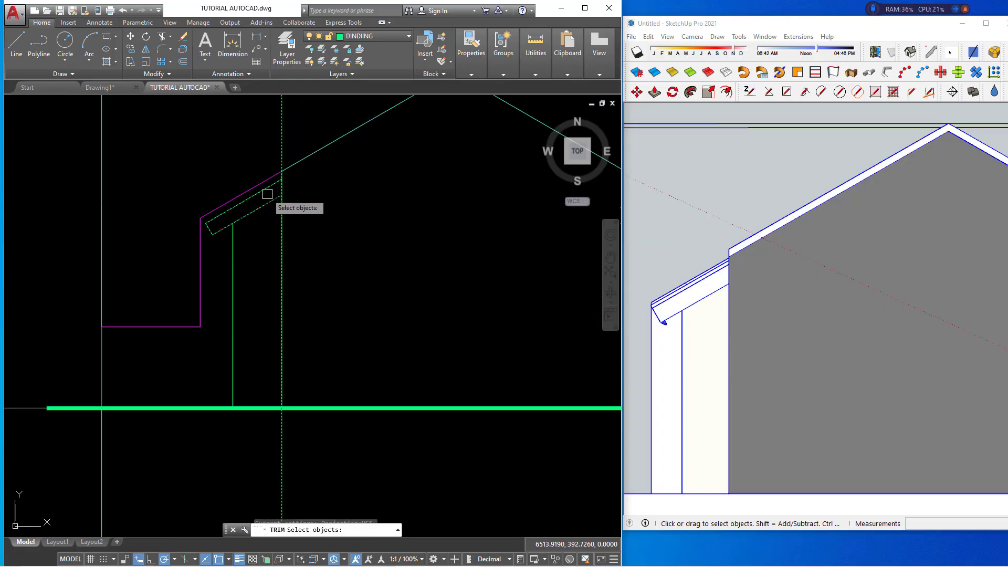
key(Return)
click(286, 139)
click(276, 153)
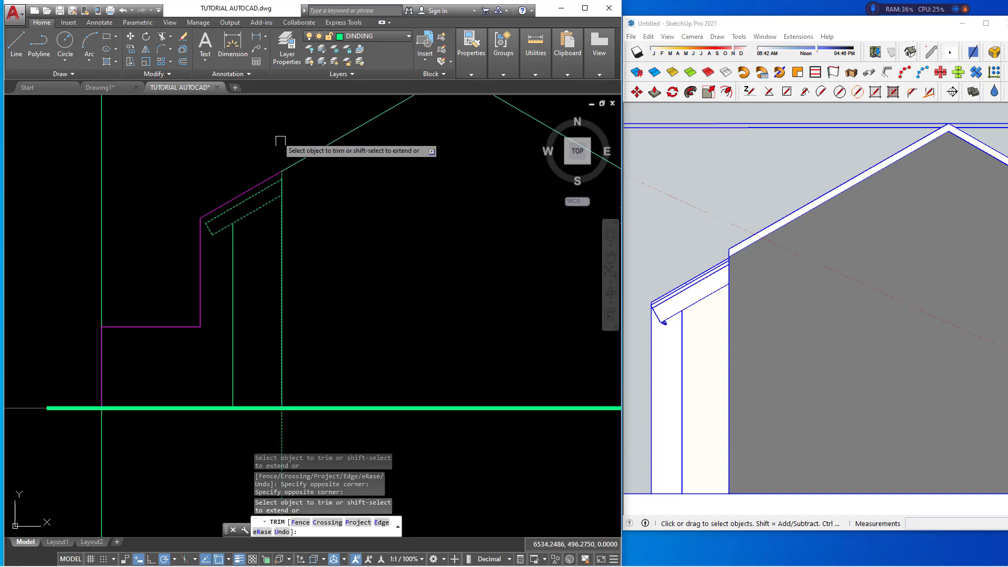
key(Return)
Delete the stray vertical line left of the house.
scroll(313, 254, down, 2)
key(Escape)
click(206, 238)
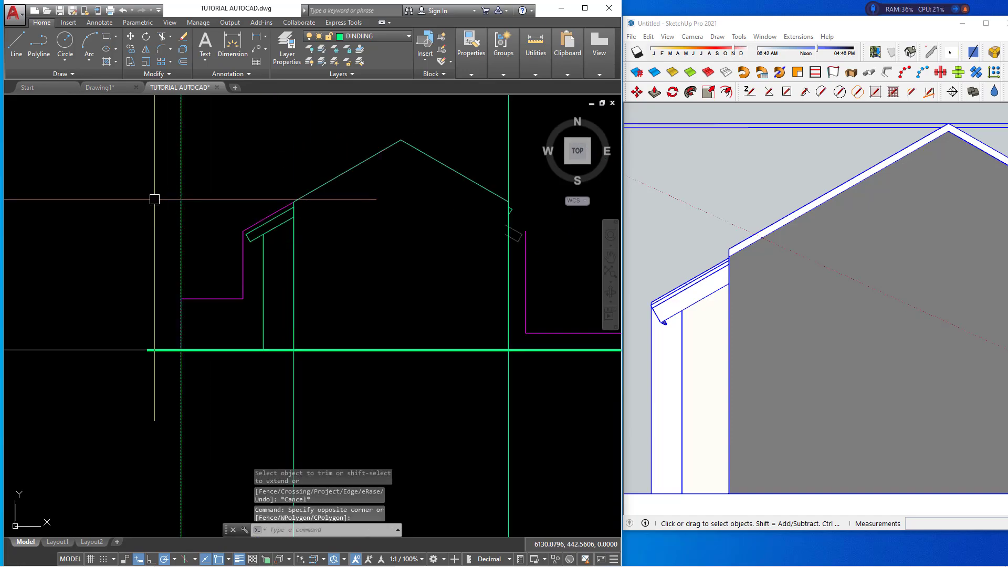
click(154, 199)
key(Delete)
Trim the leftover pink and vertical line ends near the ground.
text(tr)
key(Return)
click(352, 381)
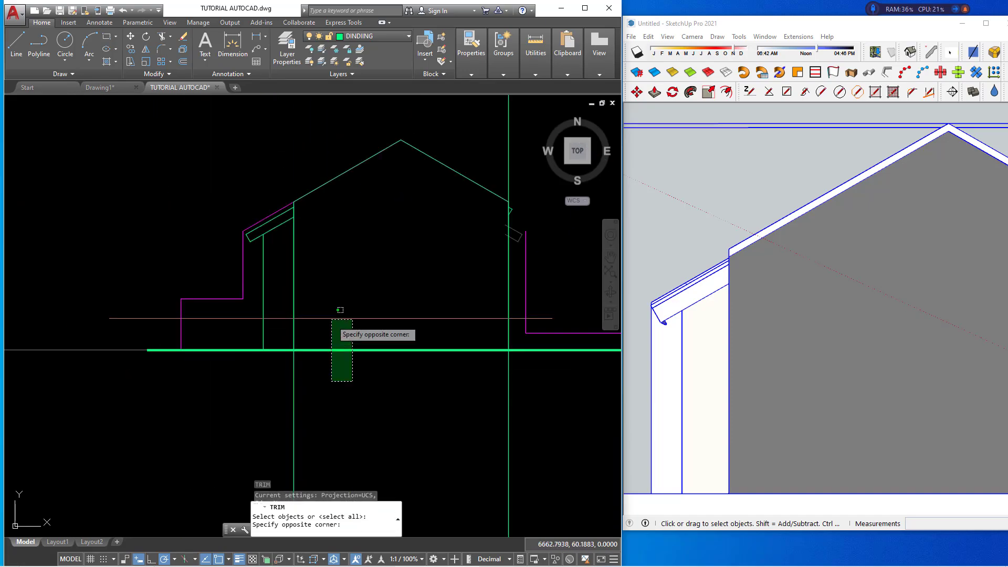
click(340, 310)
click(310, 415)
click(279, 404)
key(Escape)
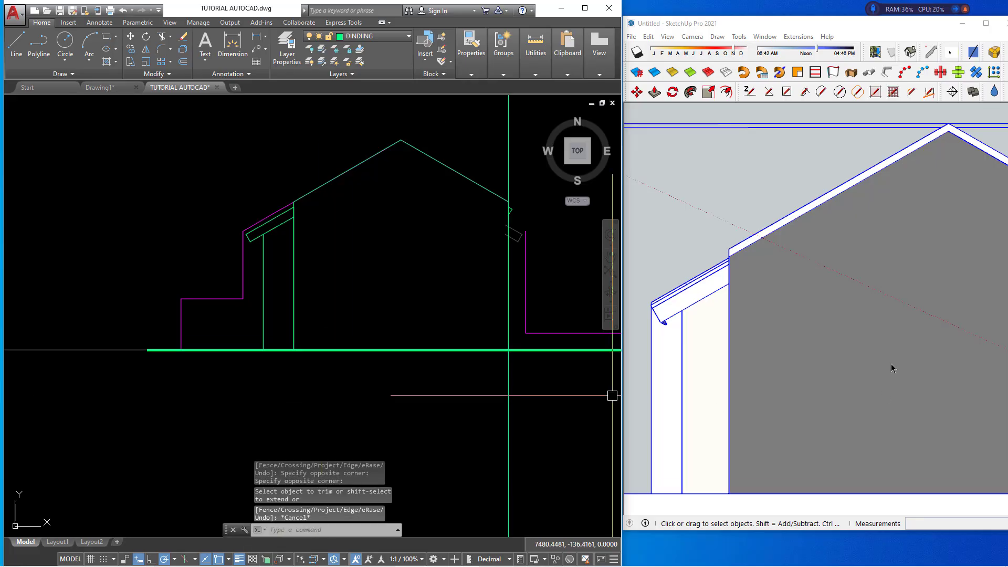
Pan and orbit the SketchUp model to show the right gable end and eave.
scroll(787, 340, down, 2)
shift+middle_drag(786, 338, 747, 315)
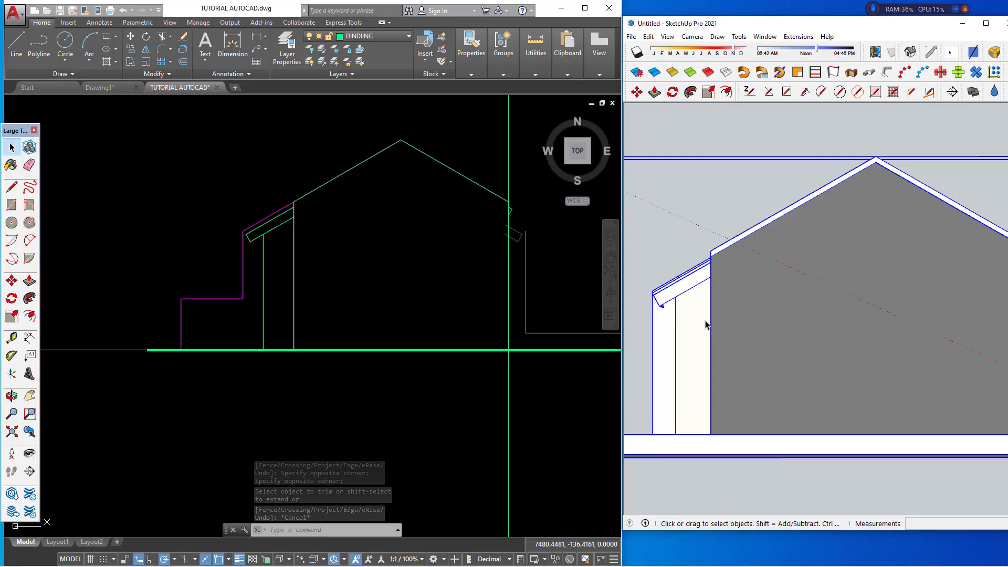
middle_drag(705, 324, 846, 326)
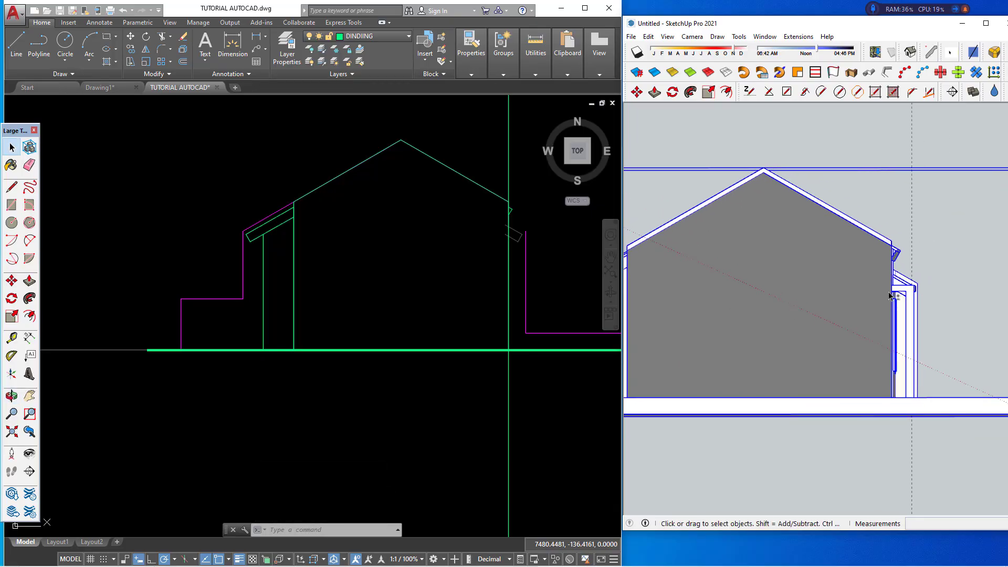
scroll(492, 215, up, 2)
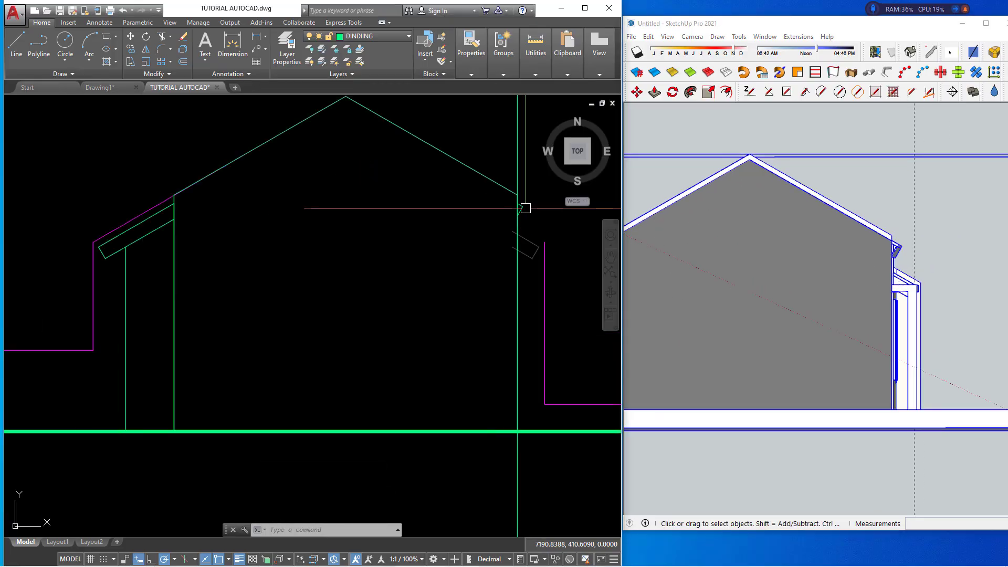
scroll(517, 213, up, 2)
mouse_move(926, 274)
middle_down()
mouse_move(901, 258)
mouse_move(877, 270)
middle_up()
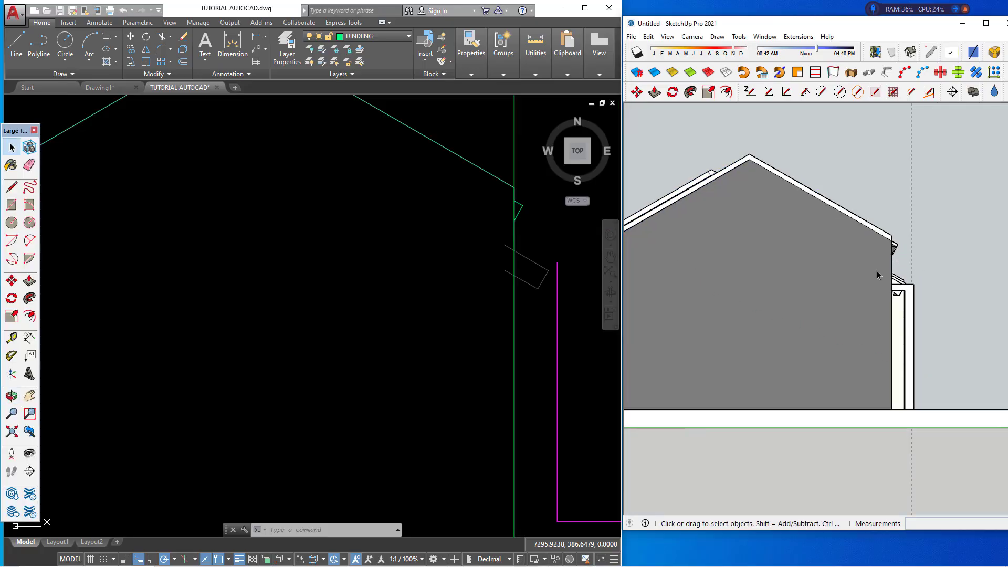
scroll(563, 337, down, 3)
Pan and zoom the AutoCAD elevation to center the right wall.
middle_drag(545, 320, 522, 292)
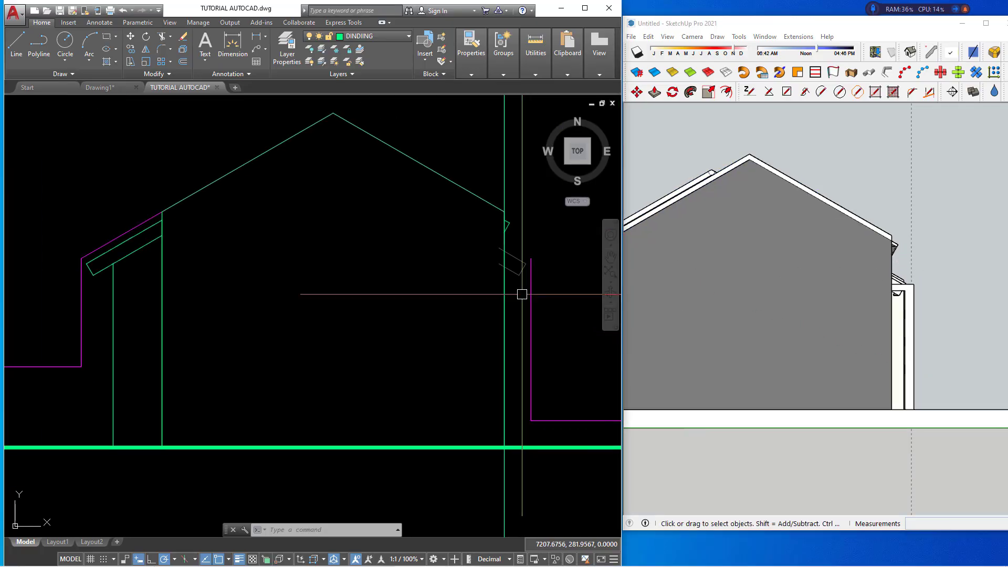
scroll(534, 297, down, 3)
scroll(462, 266, up, 1)
scroll(484, 330, up, 1)
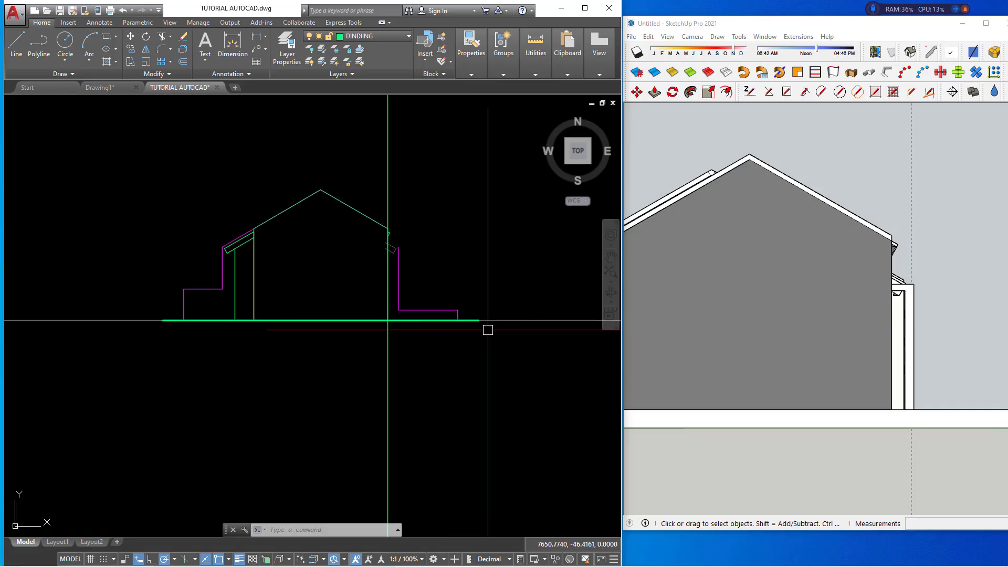
scroll(378, 311, up, 2)
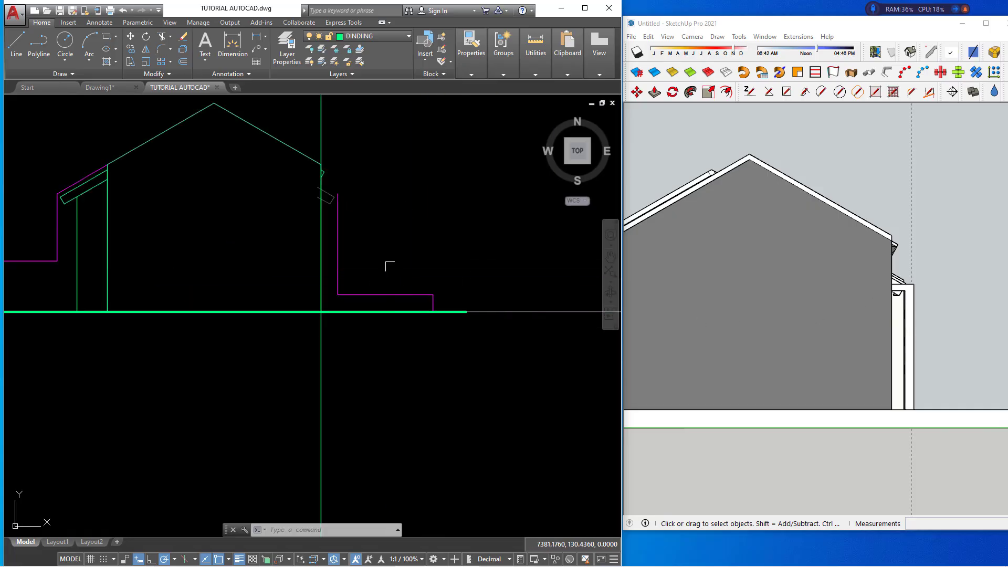
middle_drag(390, 266, 471, 294)
Begin offsetting the ground line by a distance of 3, then cancel the offset.
key(Return)
text(330)
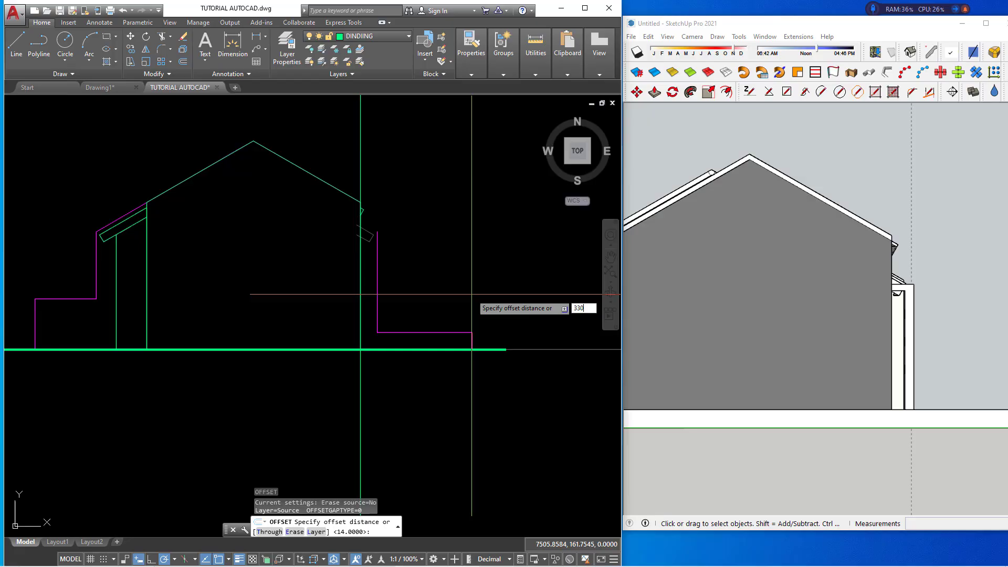
key(Return)
click(551, 351)
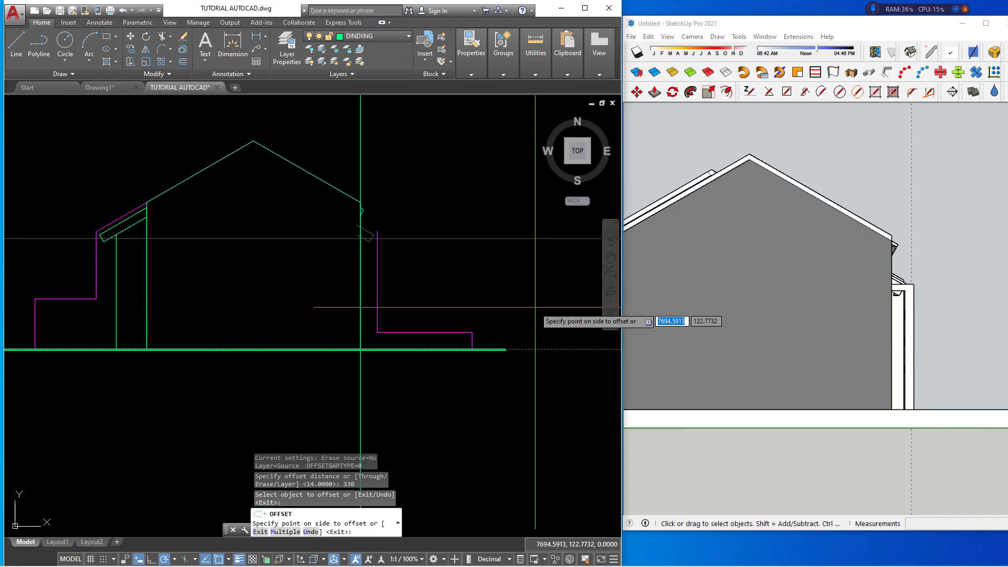
key(Escape)
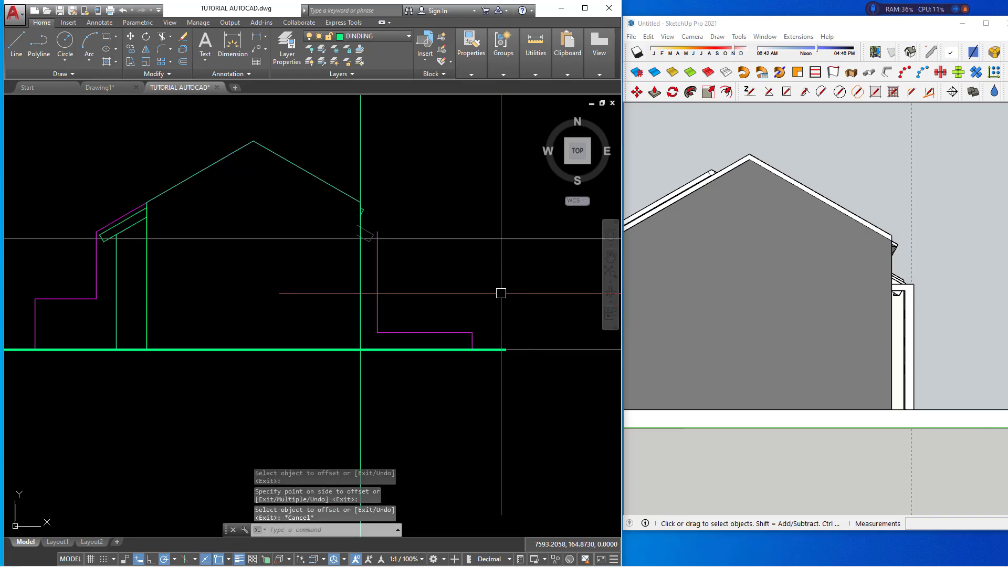
Erase the magenta vertical line along the right wall.
middle_drag(501, 293, 515, 331)
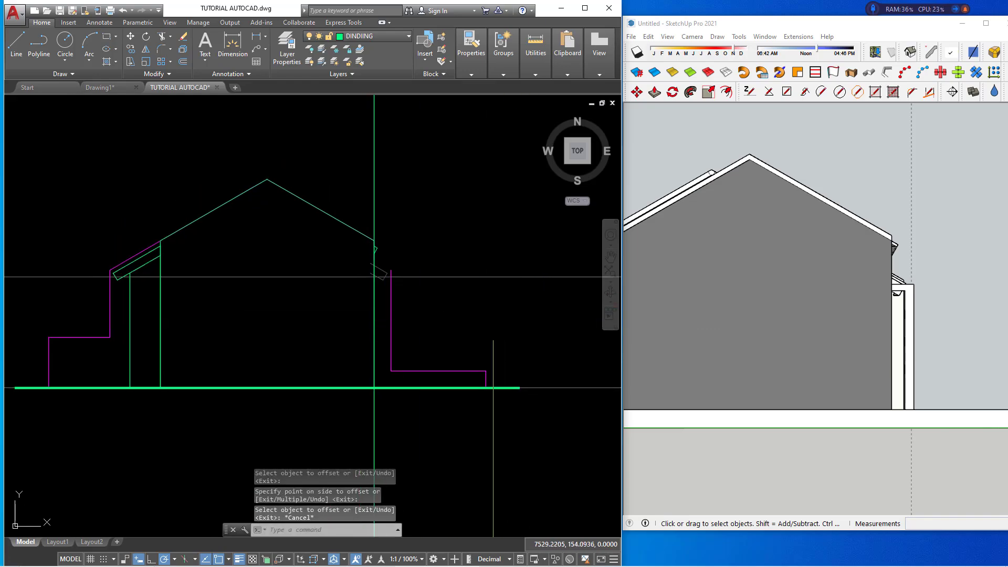
click(391, 329)
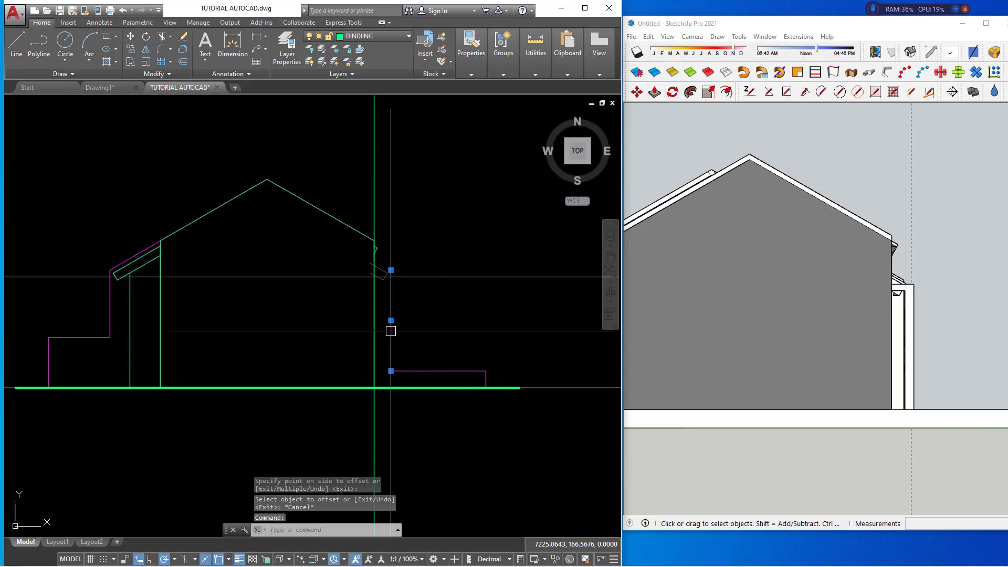
scroll(396, 336, down, 5)
scroll(394, 223, up, 3)
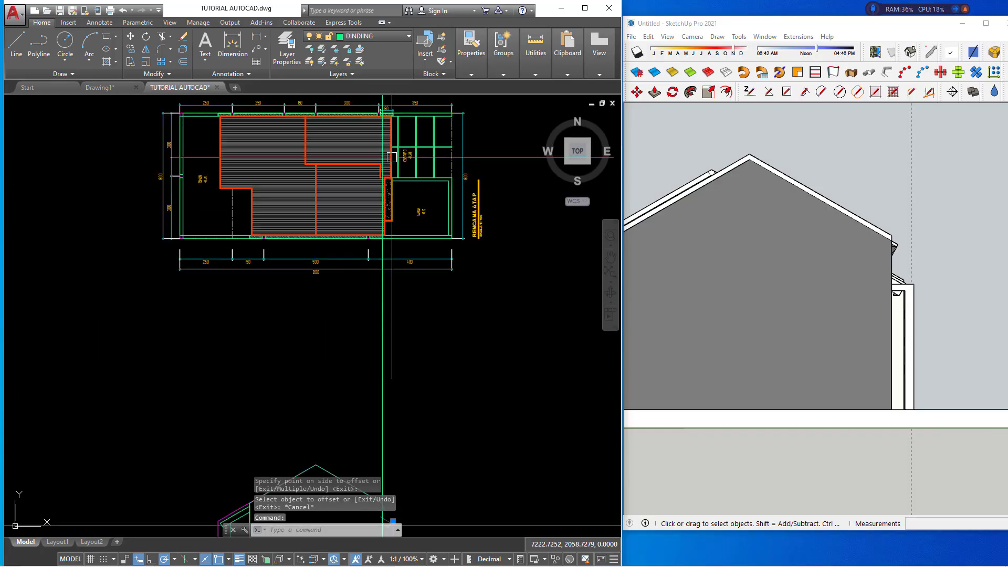
scroll(394, 223, up, 2)
scroll(393, 223, down, 5)
scroll(402, 279, up, 4)
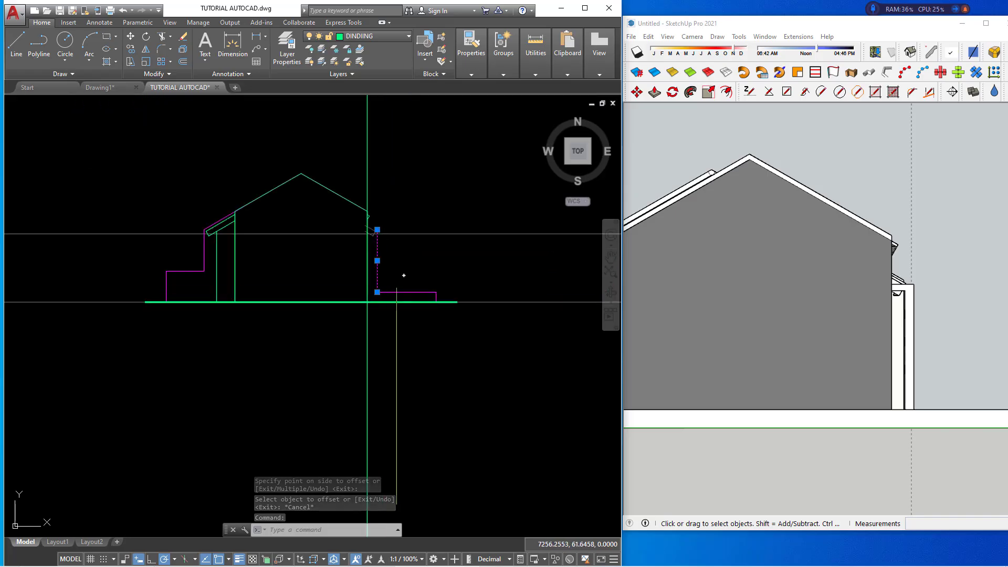
key(e)
key(Return)
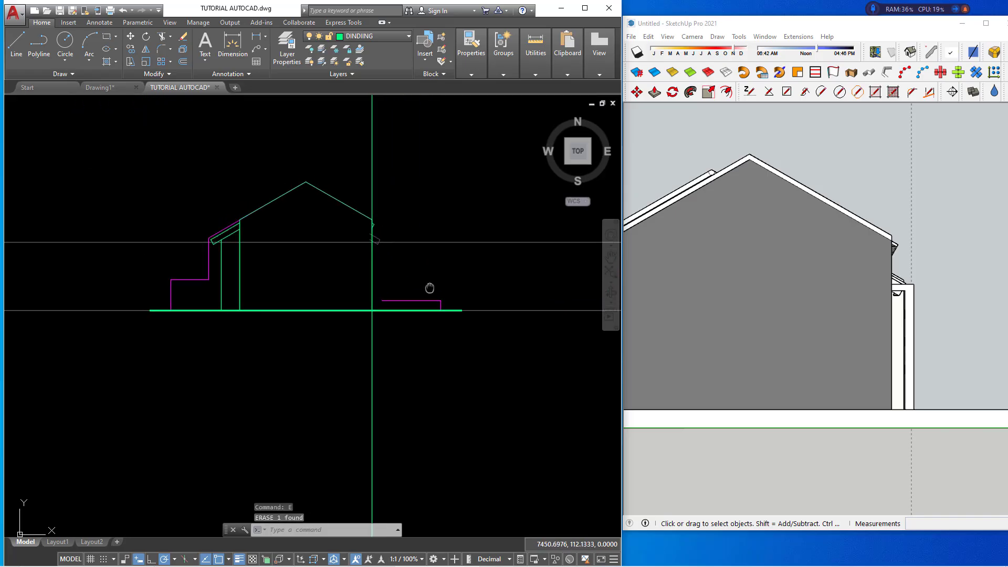
scroll(399, 281, up, 2)
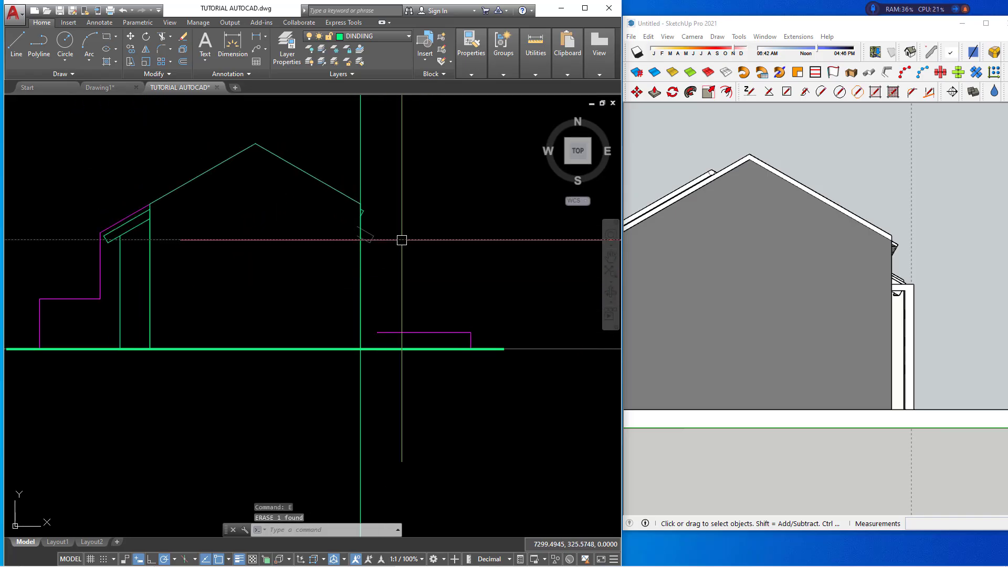
Drop two vertical construction lines (XL) from floor-plan wall points through the elevation's right wall.
key(Escape)
text(l)
key(Return)
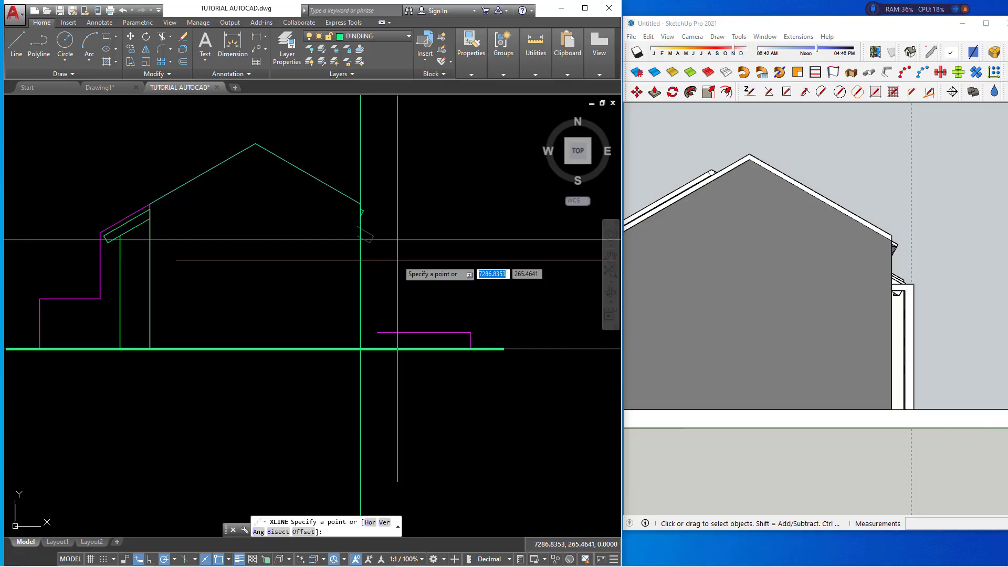
key(Return)
scroll(398, 259, down, 3)
middle_drag(418, 211, 403, 295)
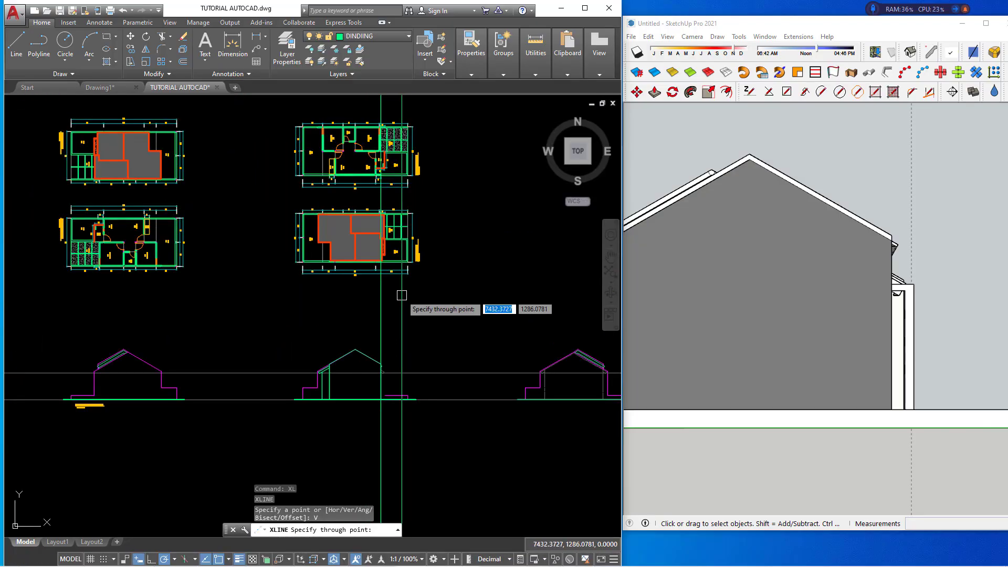
scroll(385, 251, up, 5)
scroll(392, 252, up, 2)
scroll(369, 270, up, 2)
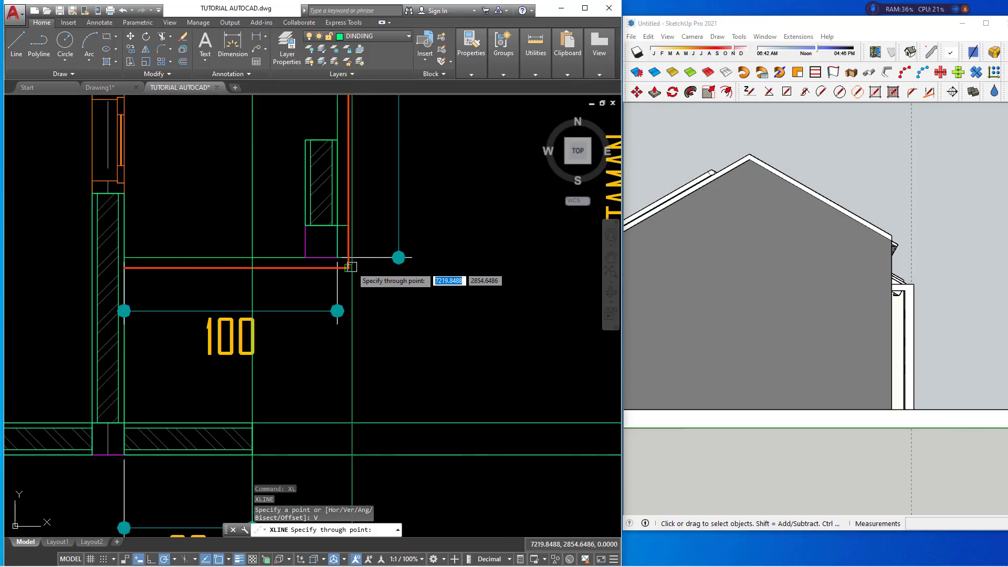
click(348, 257)
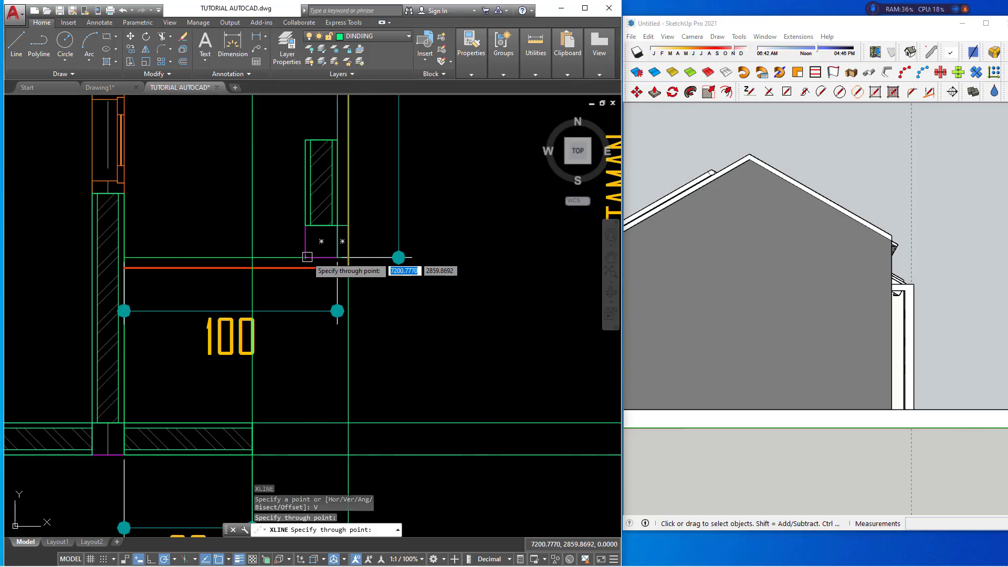
click(307, 257)
scroll(406, 268, down, 5)
scroll(406, 284, up, 2)
scroll(420, 263, up, 4)
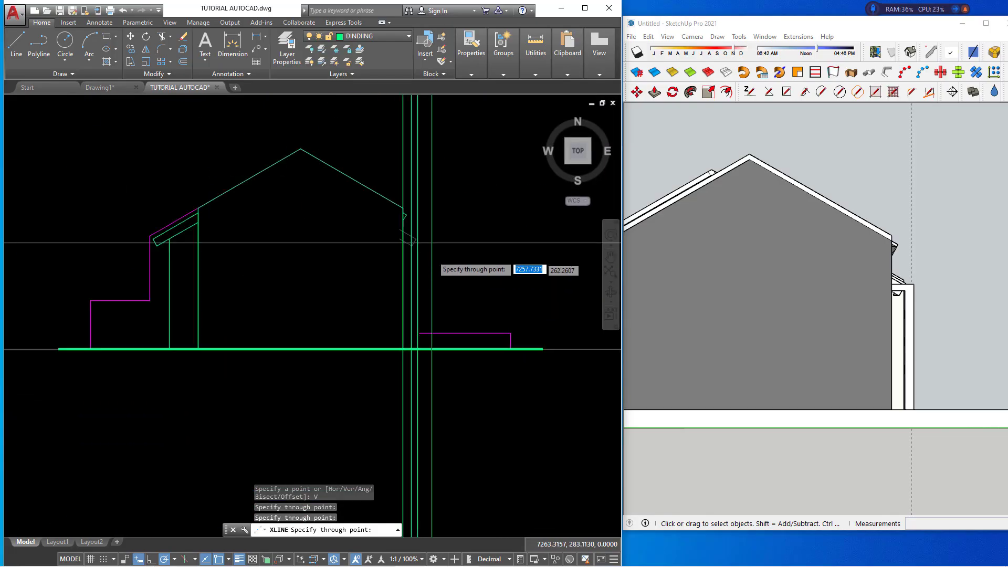
scroll(431, 243, up, 3)
key(Escape)
scroll(453, 252, down, 3)
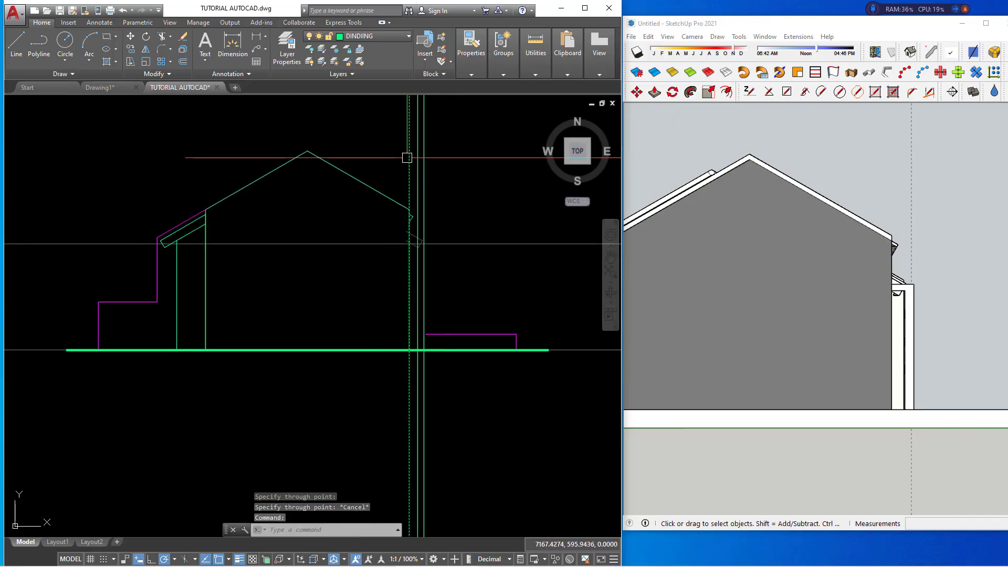
Erase the extra dashed vertical line and the extra horizontal construction line.
text(e)
key(Return)
click(475, 244)
text(e)
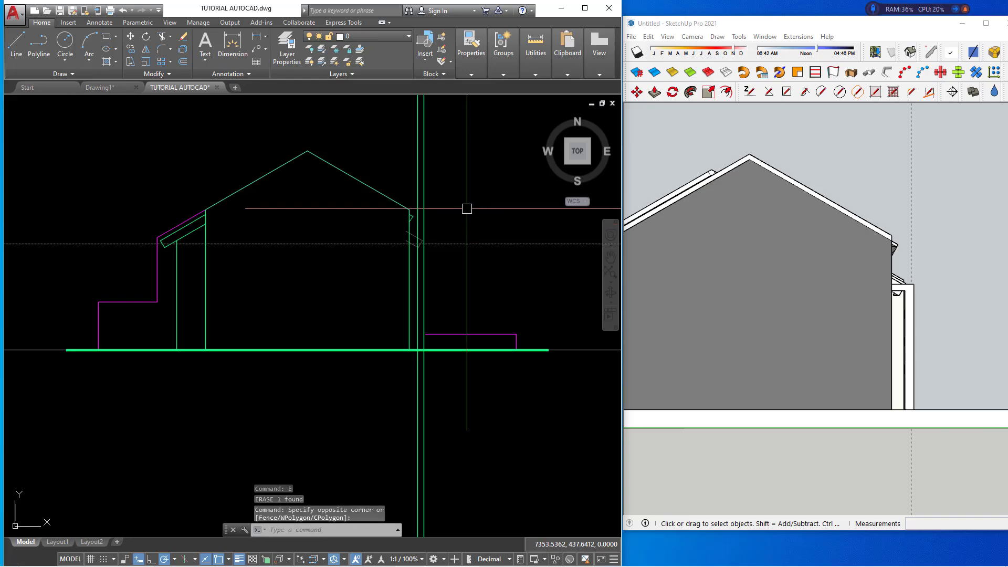
key(Return)
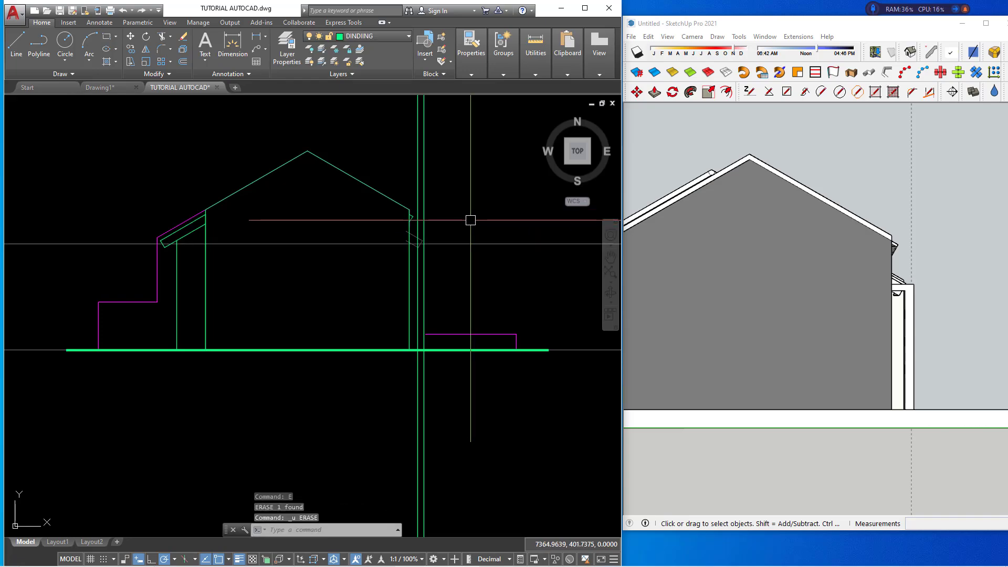
scroll(460, 231, up, 4)
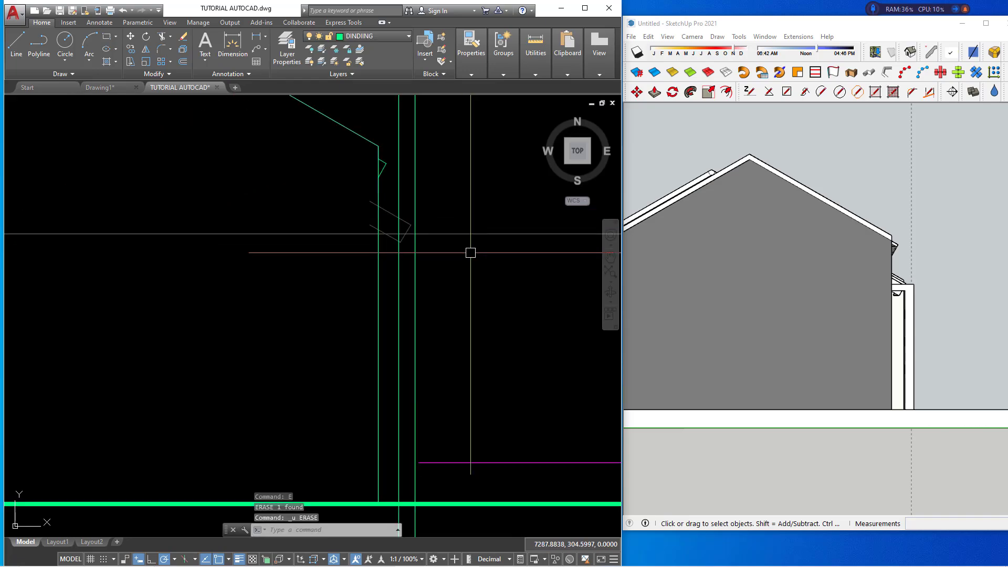
Offset the horizontal line 14 units downward.
text(o)
key(Return)
key(Return)
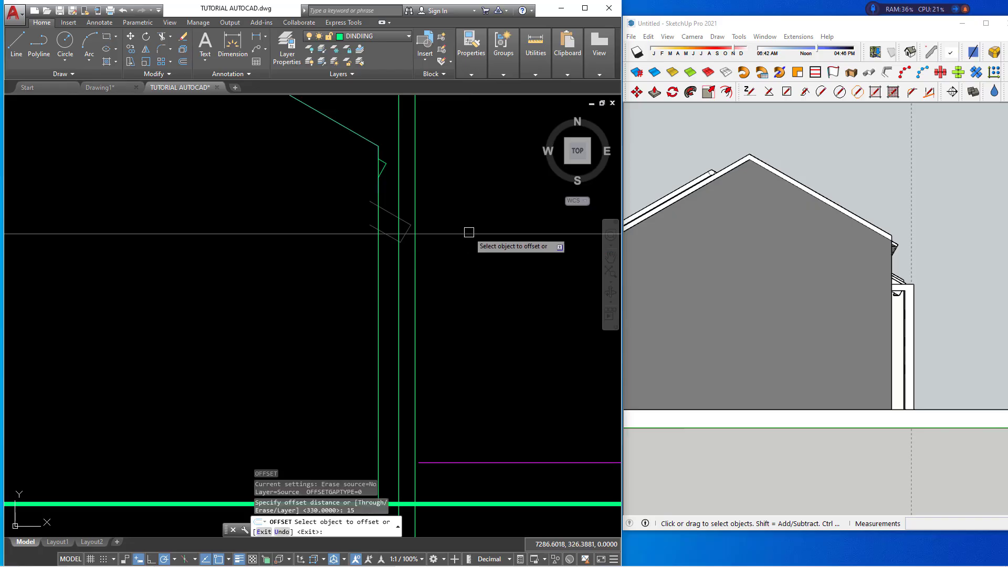
click(256, 36)
scroll(450, 234, up, 4)
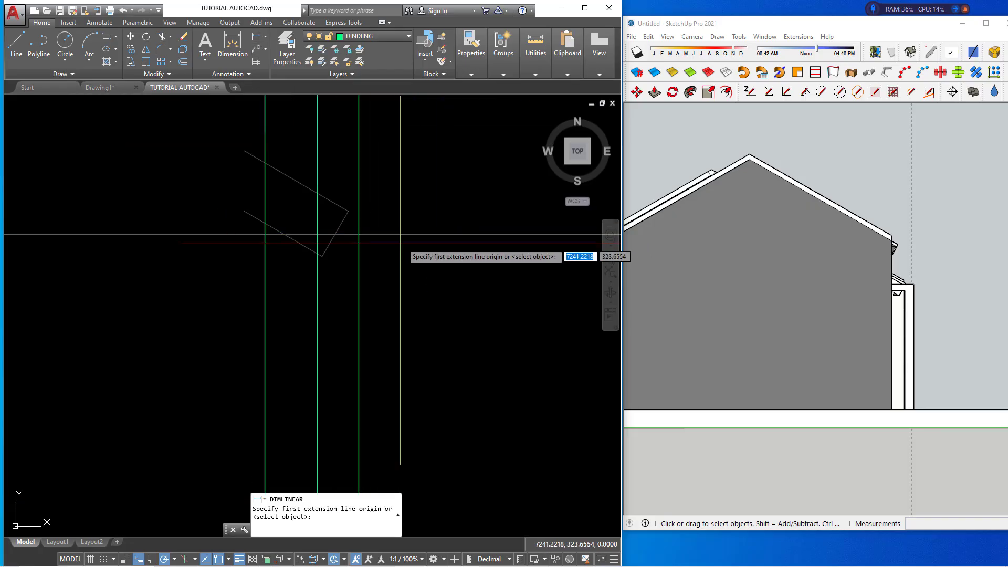
click(358, 234)
key(Escape)
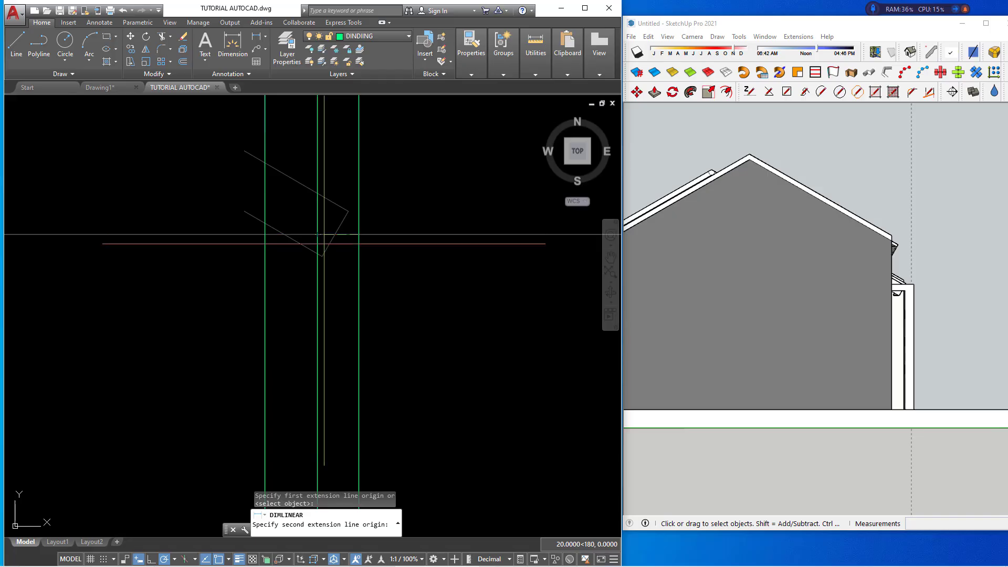
key(o)
key(Return)
text(14)
key(Return)
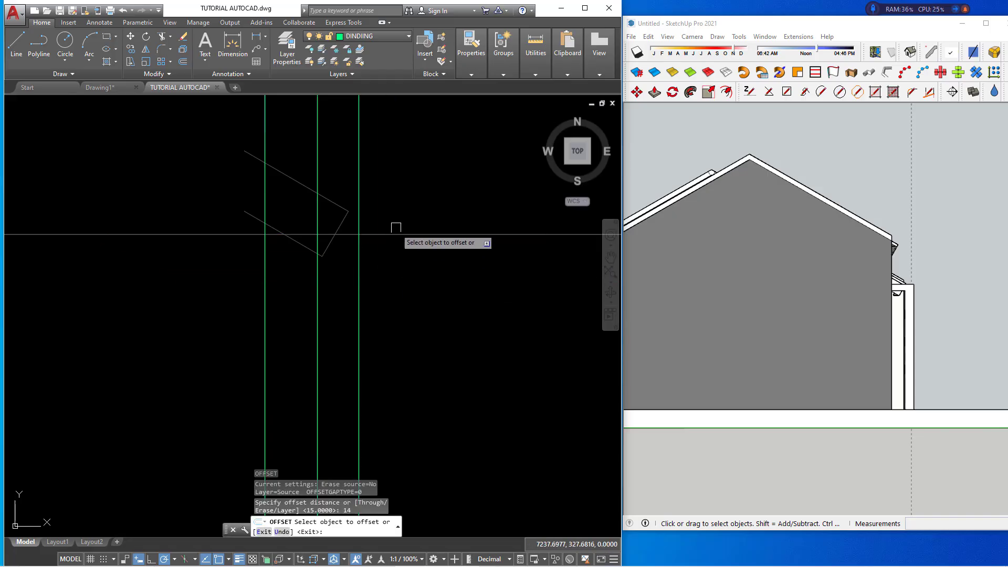
click(395, 235)
click(401, 288)
key(Escape)
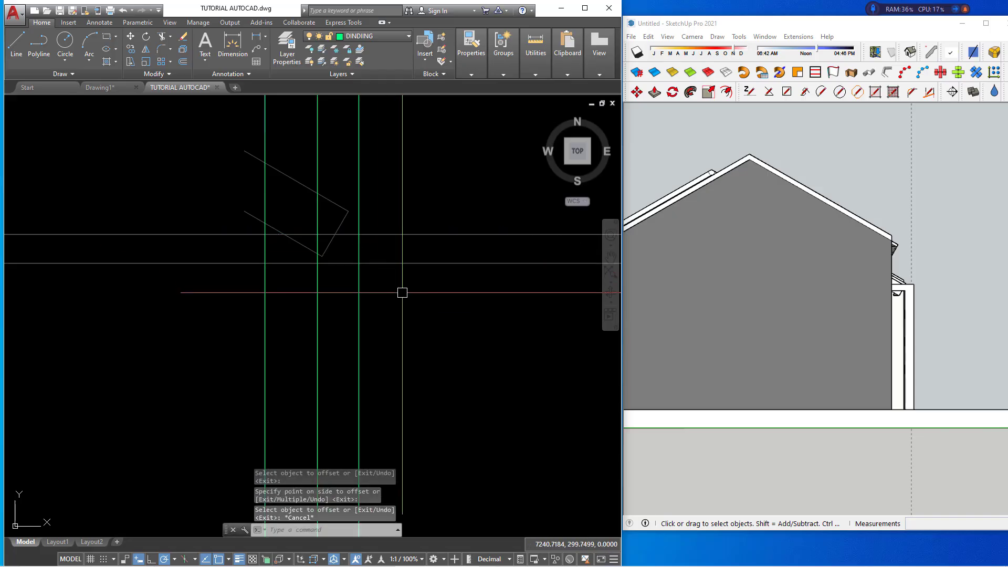
text(PL)
Erase the two long horizontal guide lines after abandoning a misplaced polyline.
key(Return)
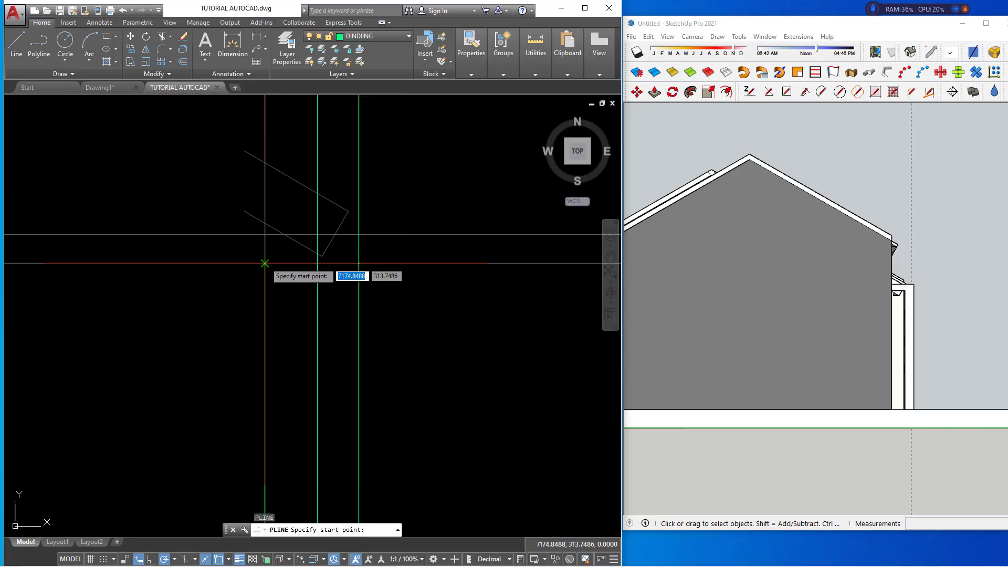
click(317, 263)
key(Escape)
key(Return)
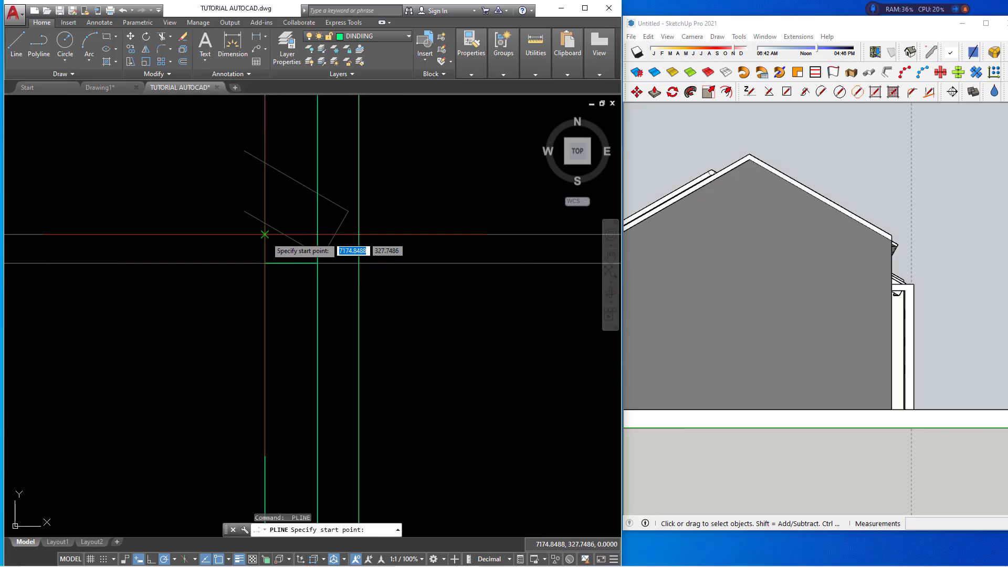
click(266, 235)
key(Escape)
text(e)
key(Return)
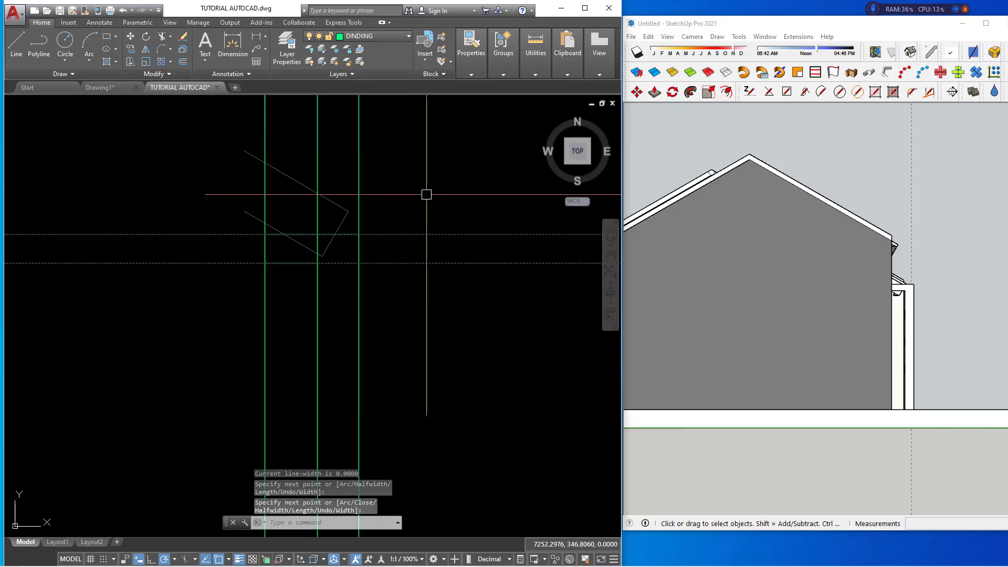
drag(473, 279, 425, 201)
key(Return)
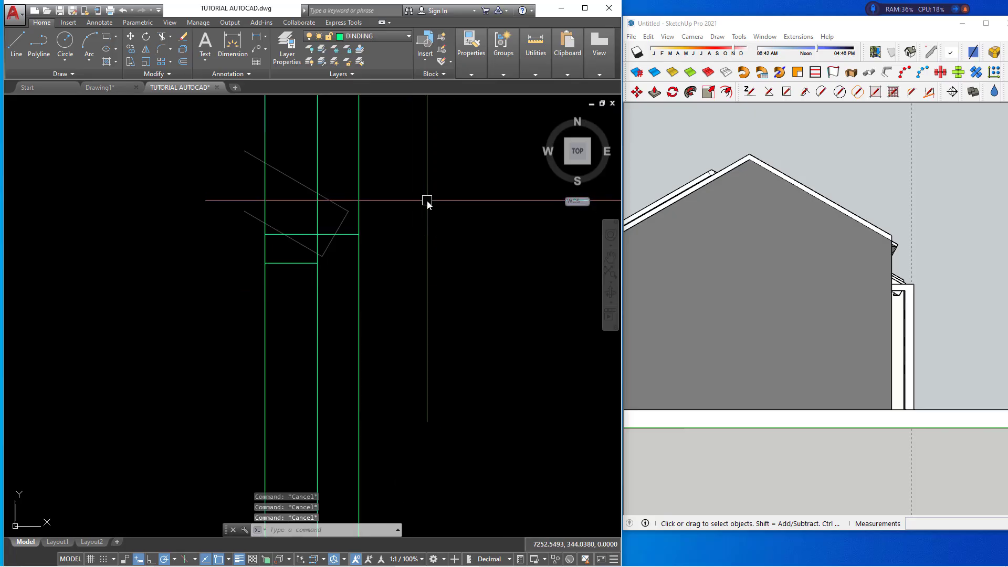
text(TR)
Trim the middle wall line back so it stops at the band.
key(Return)
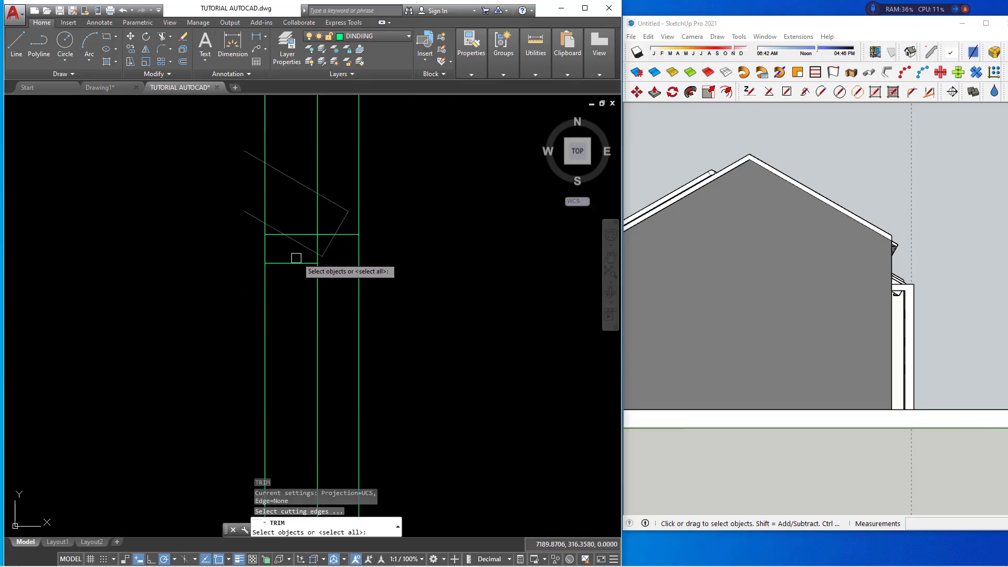
key(Return)
click(317, 217)
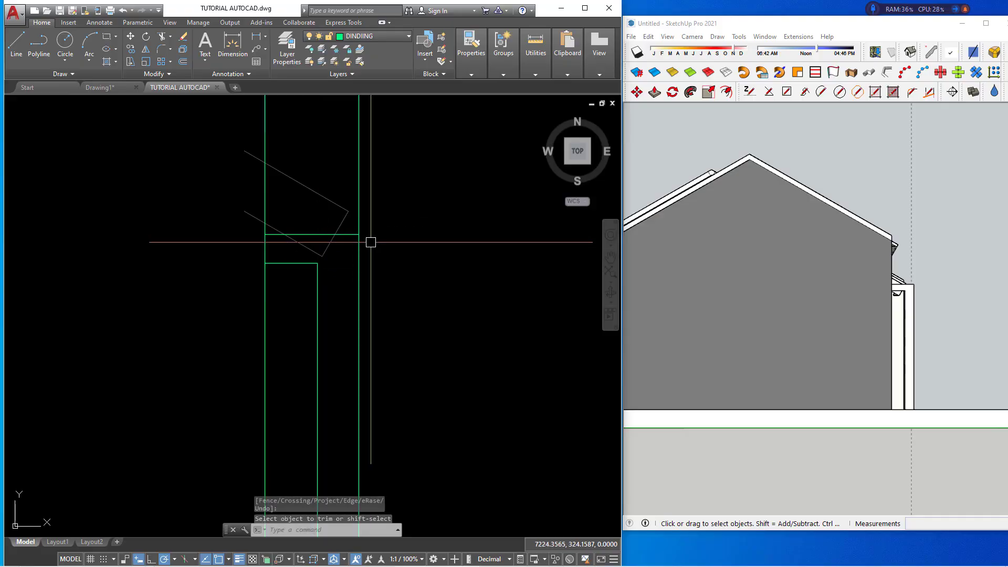
key(Escape)
key(Return)
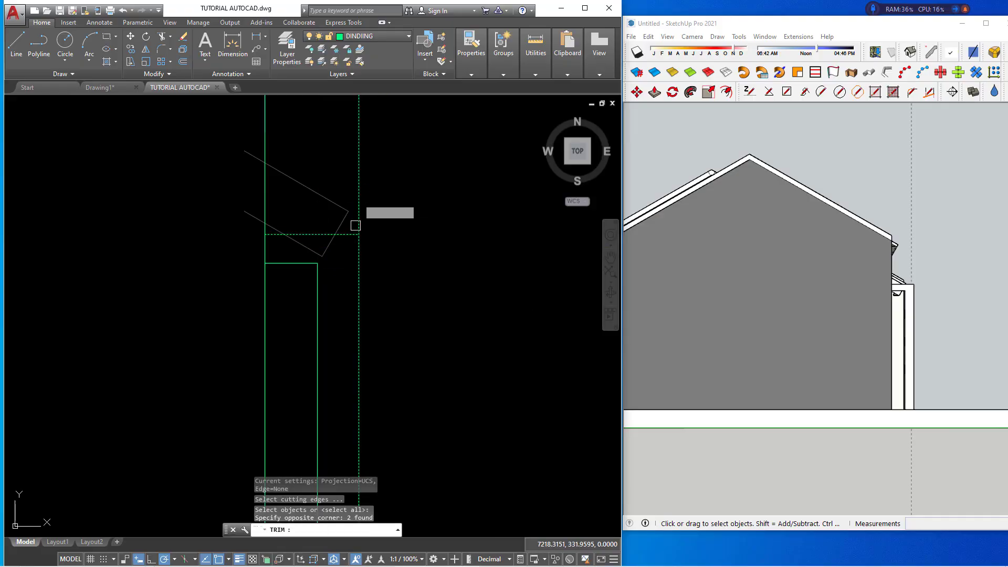
key(Return)
key(Escape)
key(Escape)
text(PL)
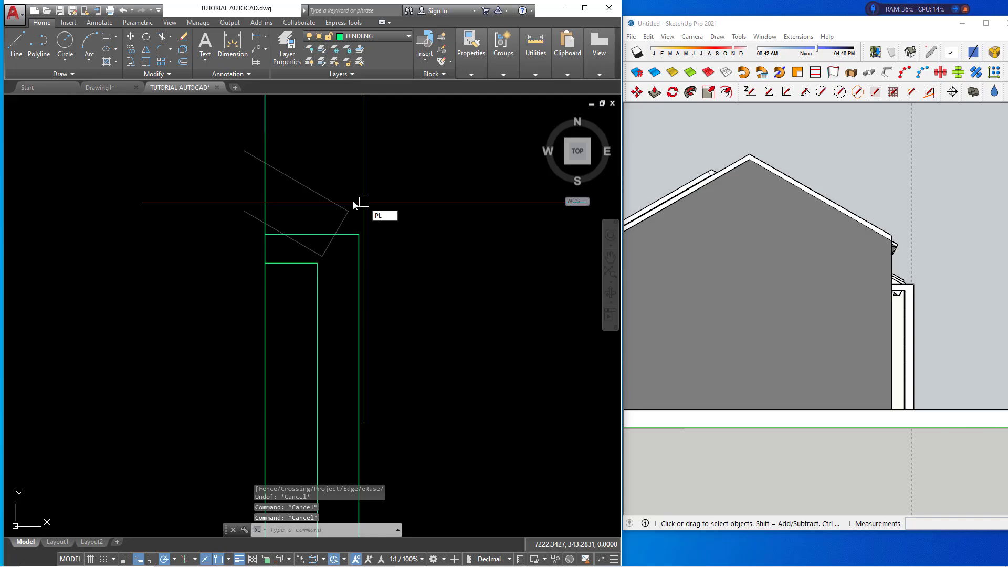
Trace the sloped eave edge as a three-point polyline and erase the stray segment.
key(Return)
click(265, 164)
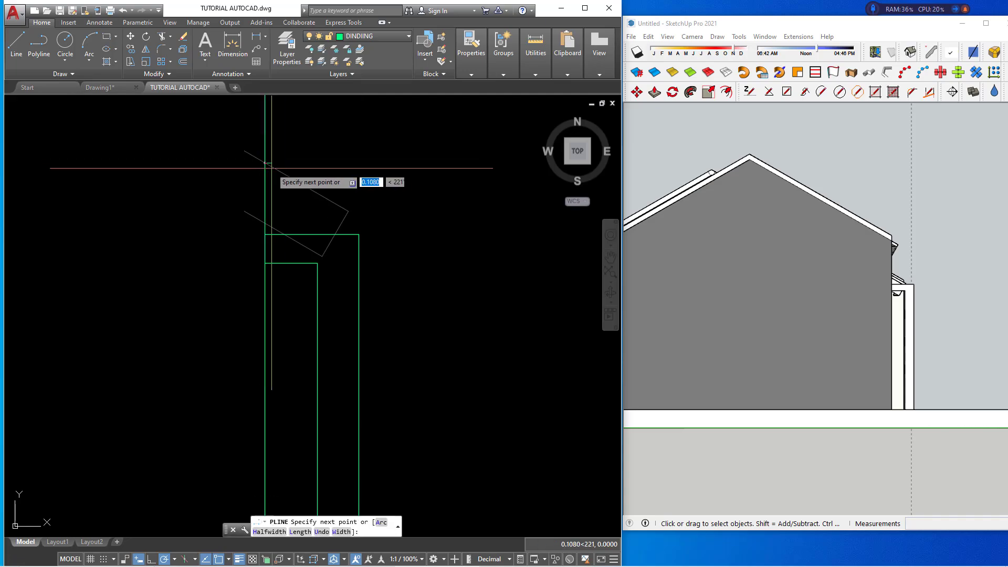
click(348, 212)
click(333, 235)
key(Return)
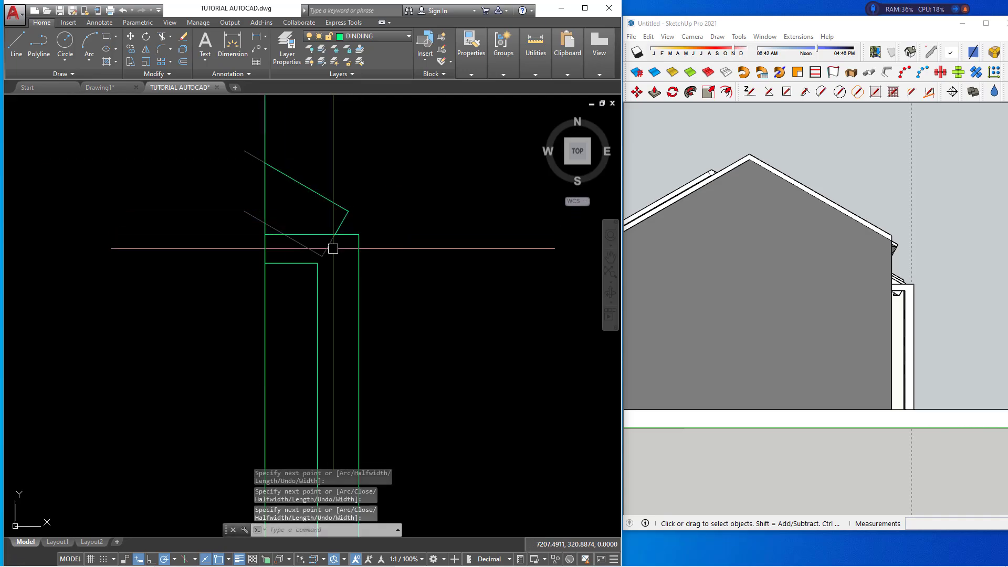
key(Return)
text(E)
key(Return)
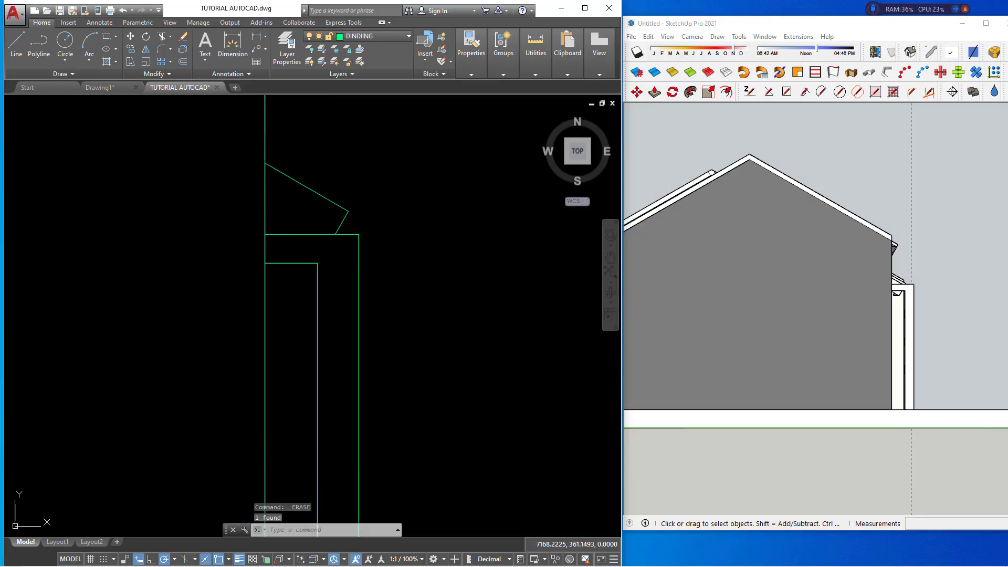
Orbit the SketchUp reference model to check the right-side terrace, then return to AutoCAD.
scroll(416, 221, down, 6)
scroll(441, 238, down, 2)
scroll(424, 219, up, 2)
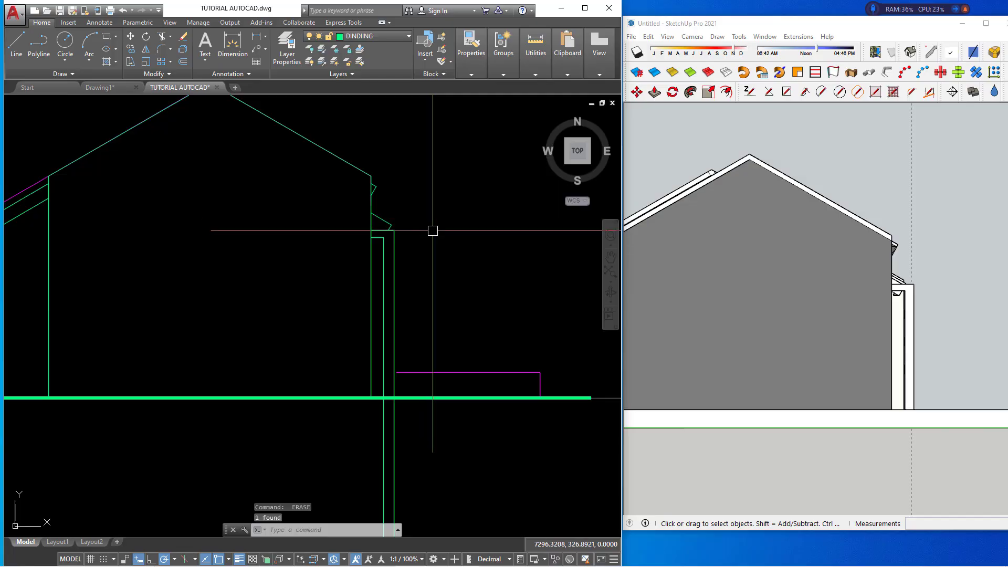
click(866, 307)
scroll(917, 301, up, 1)
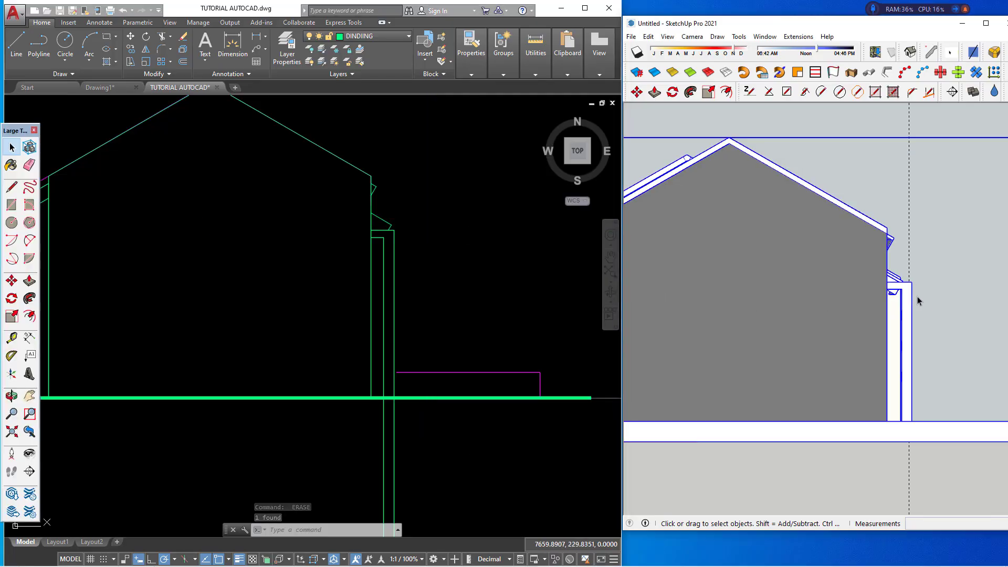
scroll(918, 296, up, 2)
middle_drag(918, 296, 925, 295)
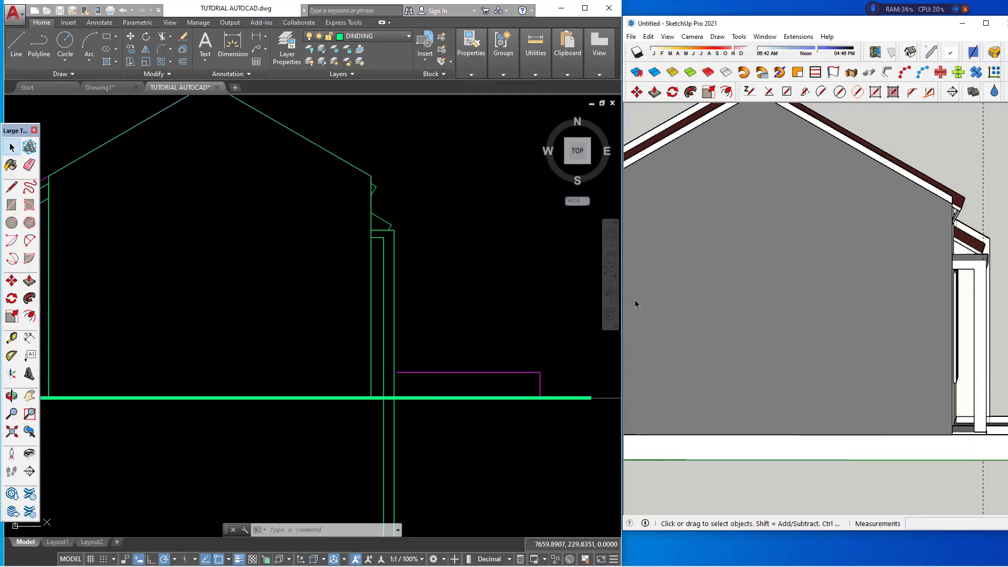
click(455, 273)
scroll(455, 273, down, 3)
scroll(434, 333, up, 3)
key(Escape)
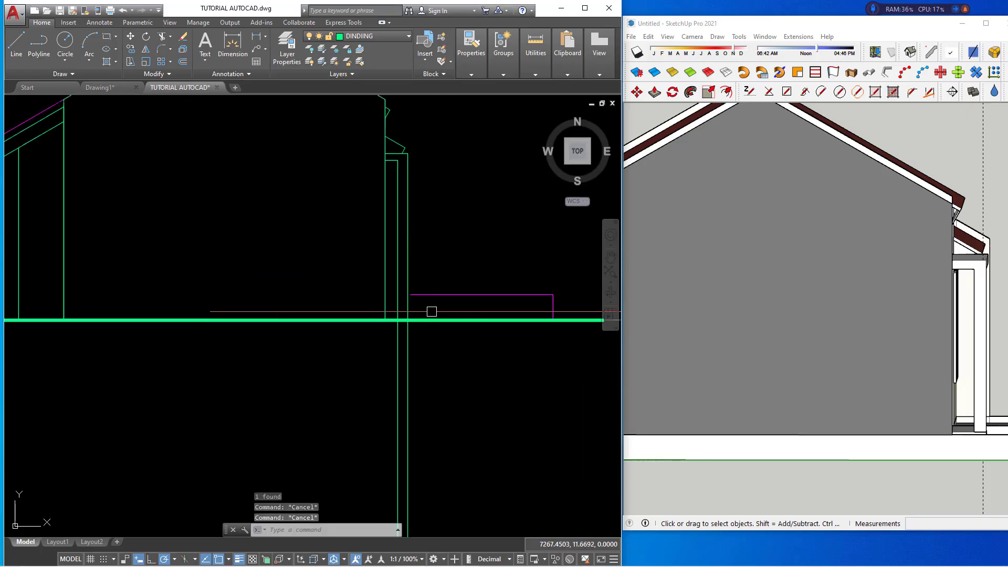
Stretch the magenta terrace outline's end grip to meet the house wall.
click(432, 312)
click(425, 272)
click(410, 294)
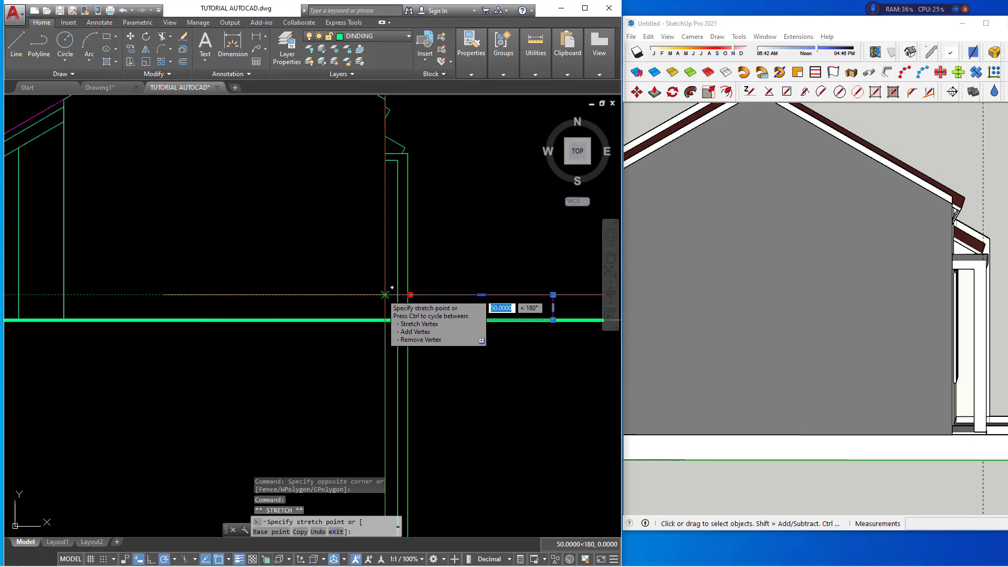
key(Escape)
key(Escape)
Try trimming line pieces at the terrace outline, cancel it, and maximise the reference model.
text(tr)
key(Return)
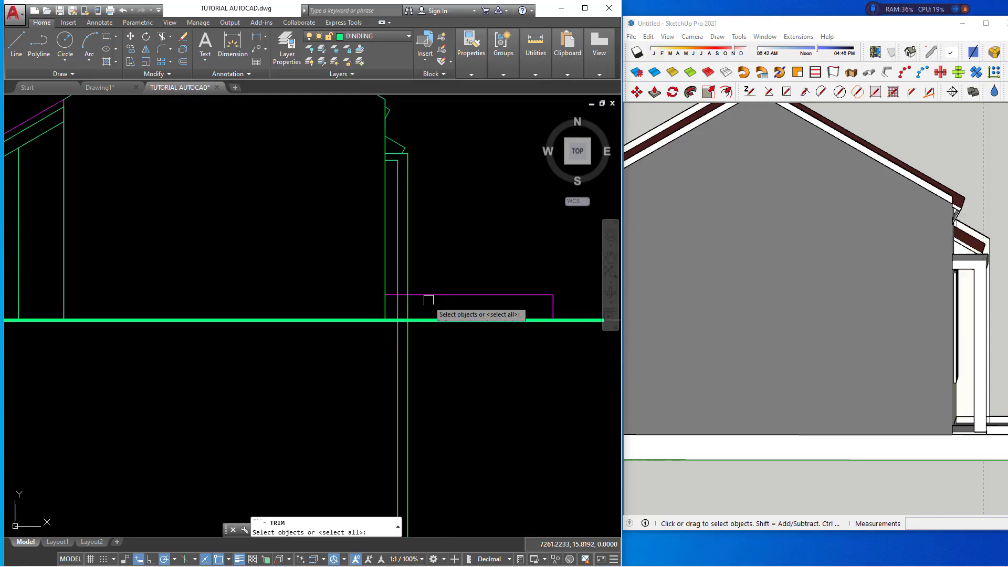
click(428, 292)
key(Return)
scroll(412, 306, up, 2)
click(410, 307)
scroll(410, 307, down, 3)
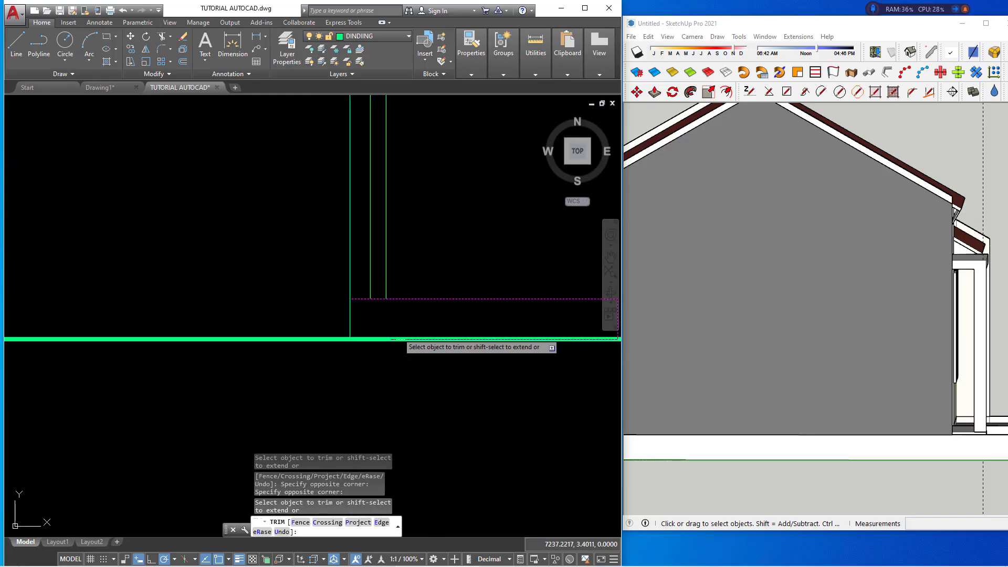
scroll(415, 347, down, 2)
key(Escape)
scroll(837, 316, down, 1)
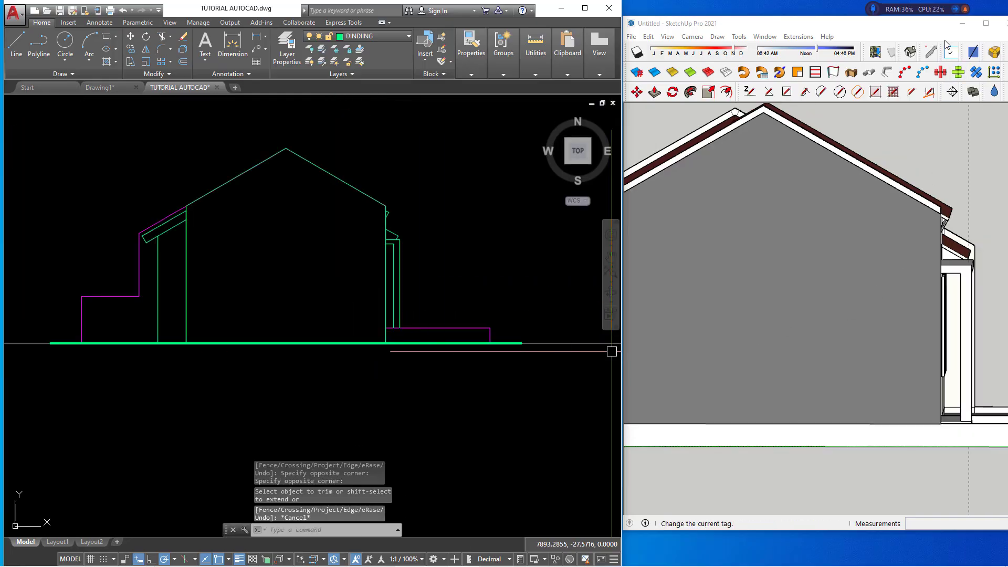
drag(945, 45, 908, 49)
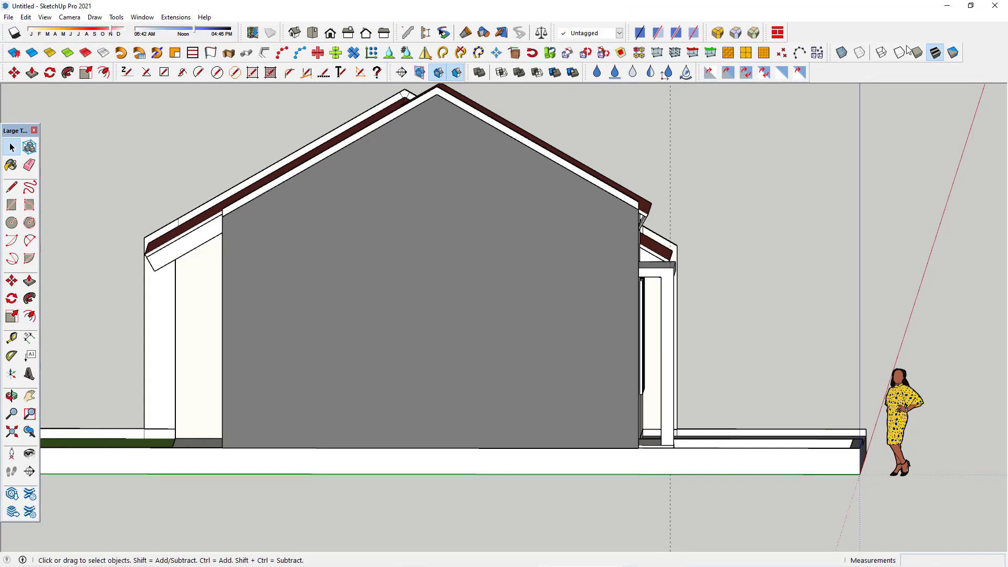
Set the SketchUp house to the Left standard view, restore its window, and bring AutoCAD forward.
click(384, 38)
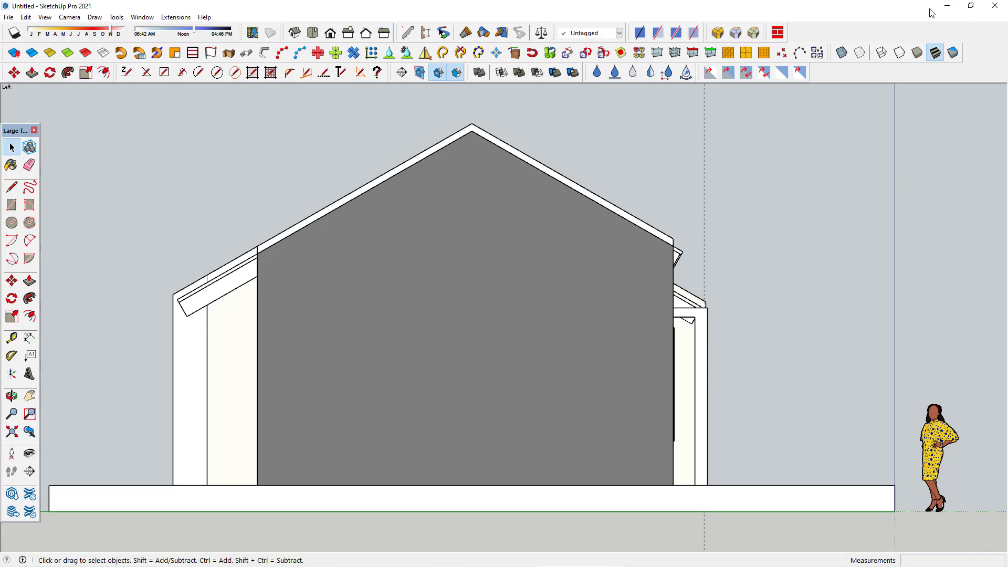
click(971, 8)
click(448, 272)
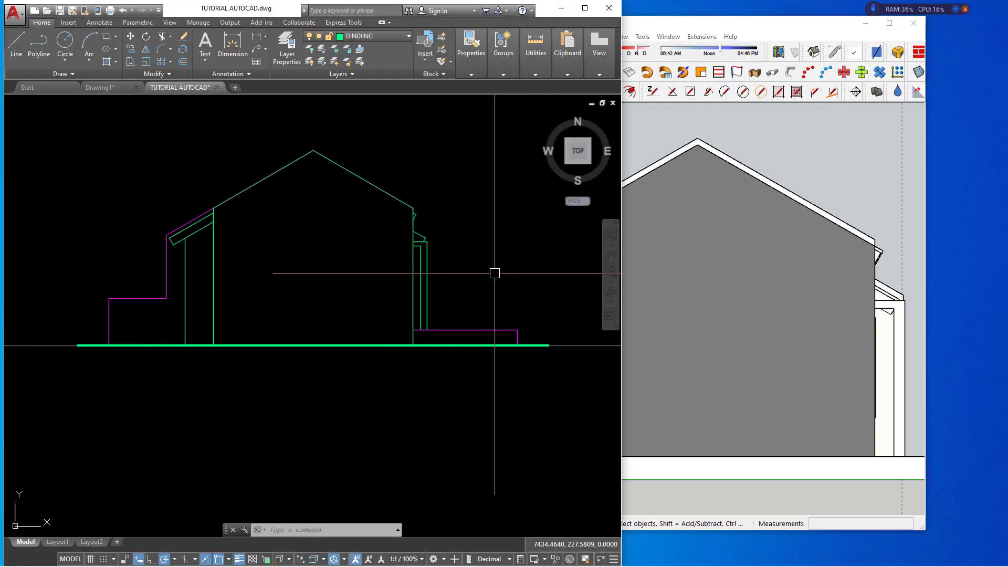
Restart the TRIM command on the copied section's right wall lines.
key(Escape)
key(Escape)
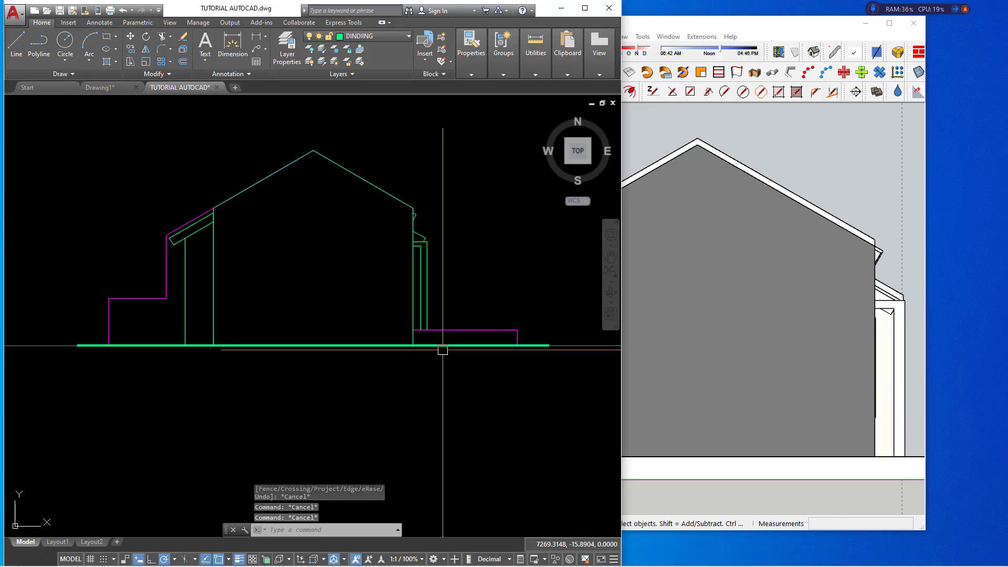
text(TR)
key(Return)
scroll(435, 346, up, 3)
scroll(421, 336, up, 3)
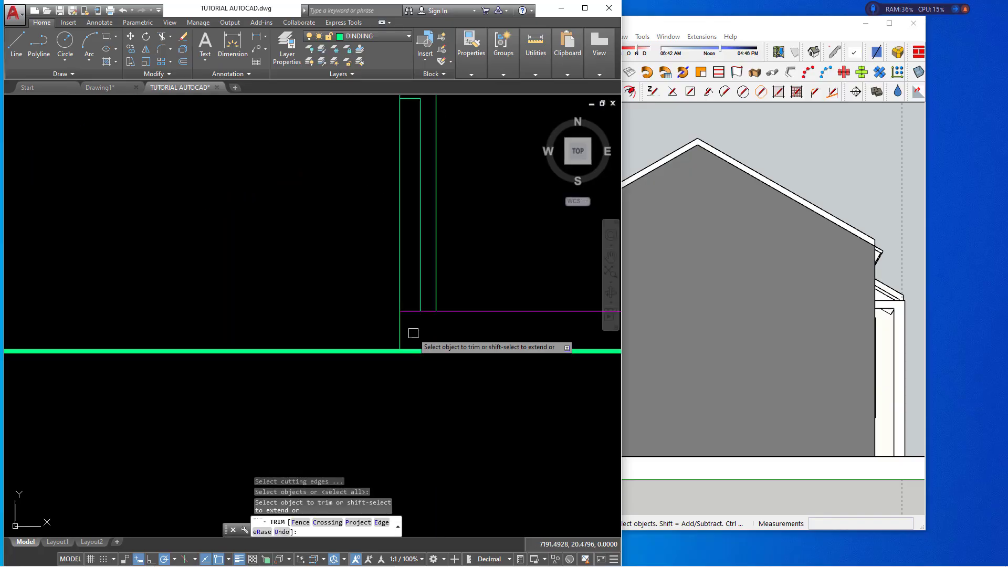
scroll(451, 326, up, 2)
Maximise SketchUp, orbit the model back to perspective, then minimise it.
click(648, 305)
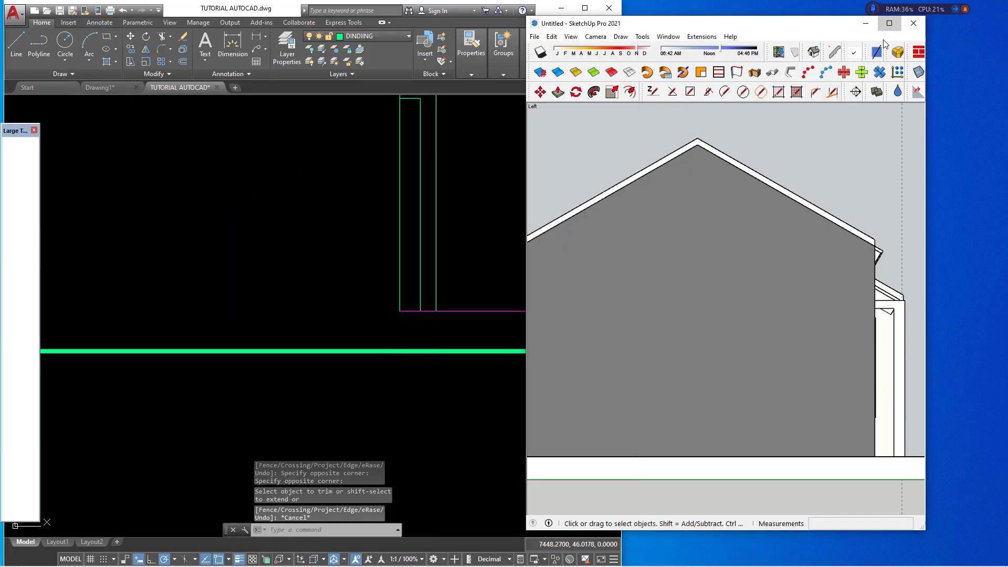
click(890, 23)
scroll(825, 244, down, 1)
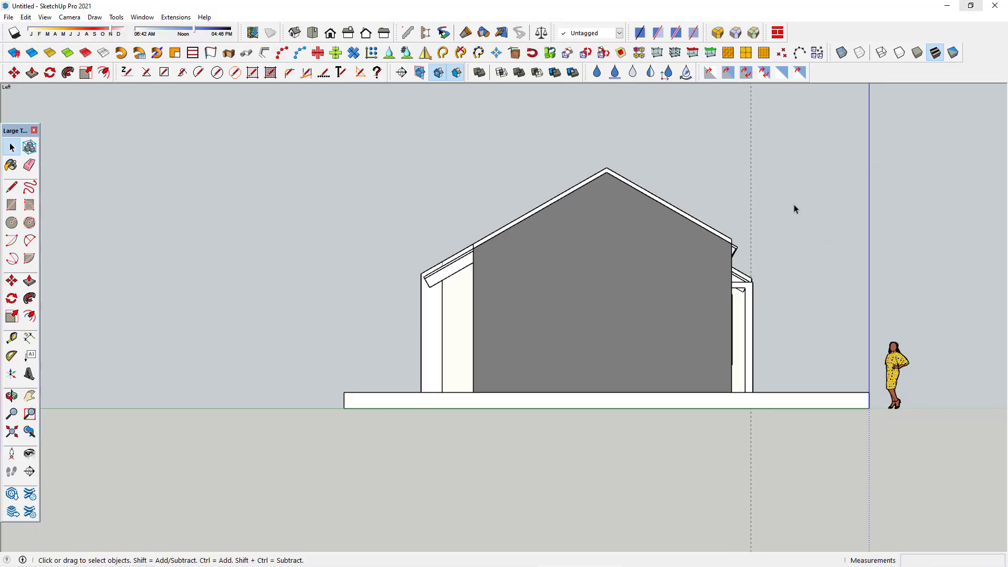
middle_drag(795, 209, 524, 395)
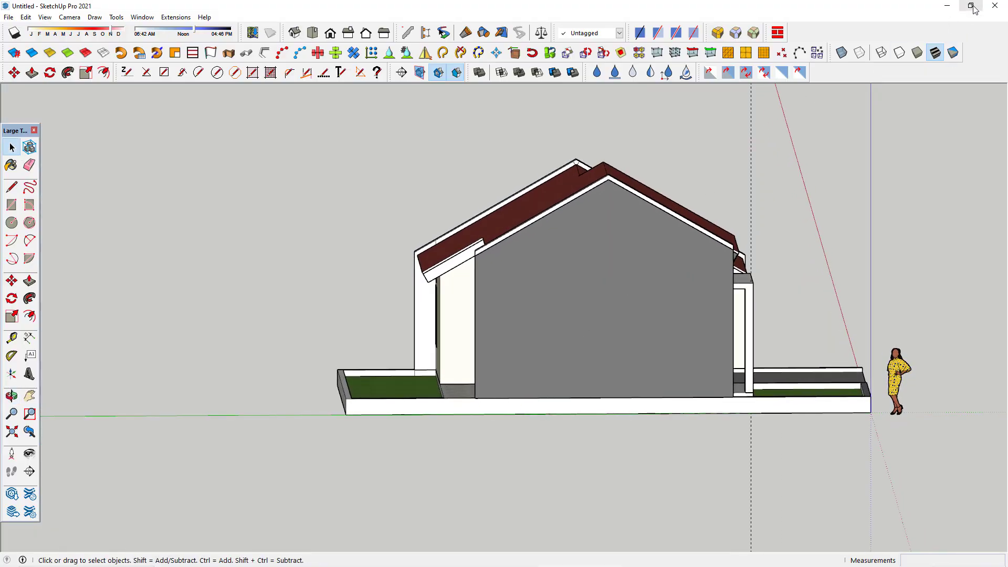
click(949, 6)
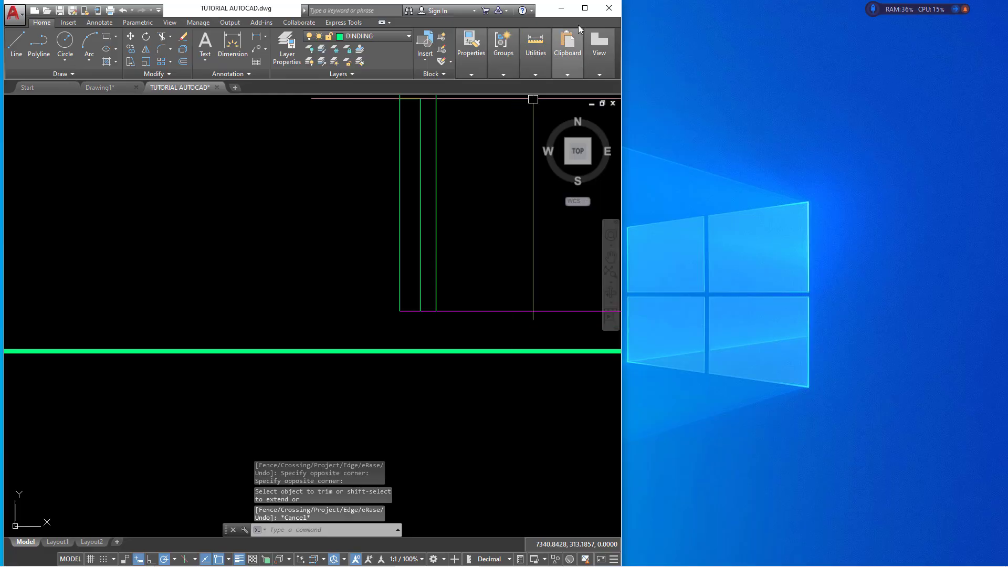
Stretch the magenta left step outline's corner grip over to the main wall.
click(585, 8)
scroll(540, 279, down, 3)
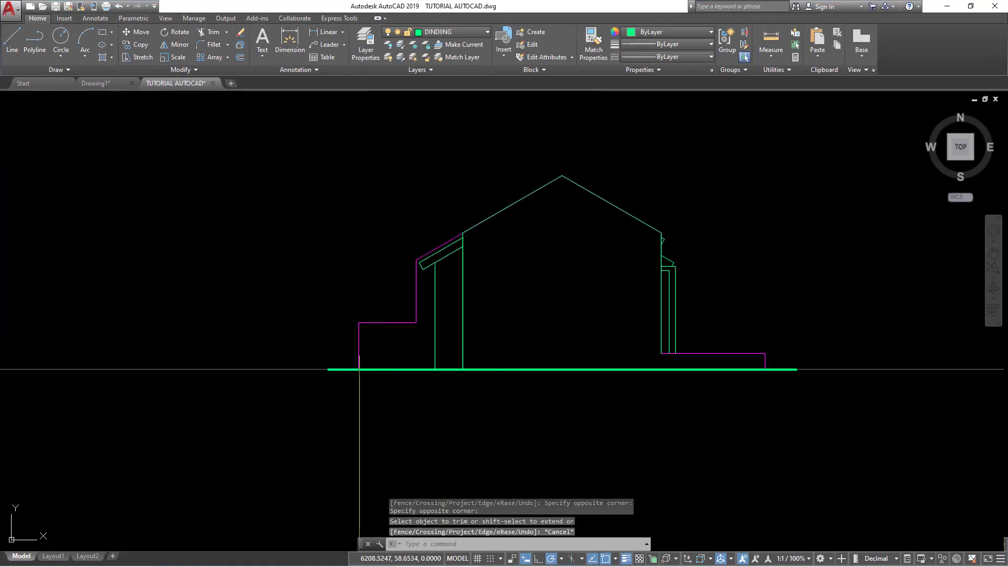
scroll(462, 294, up, 2)
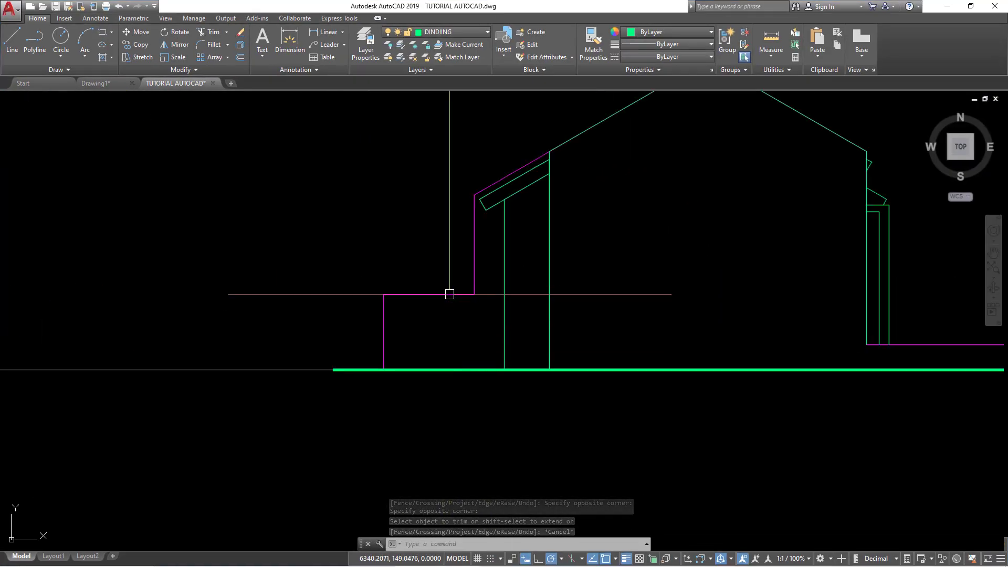
click(449, 294)
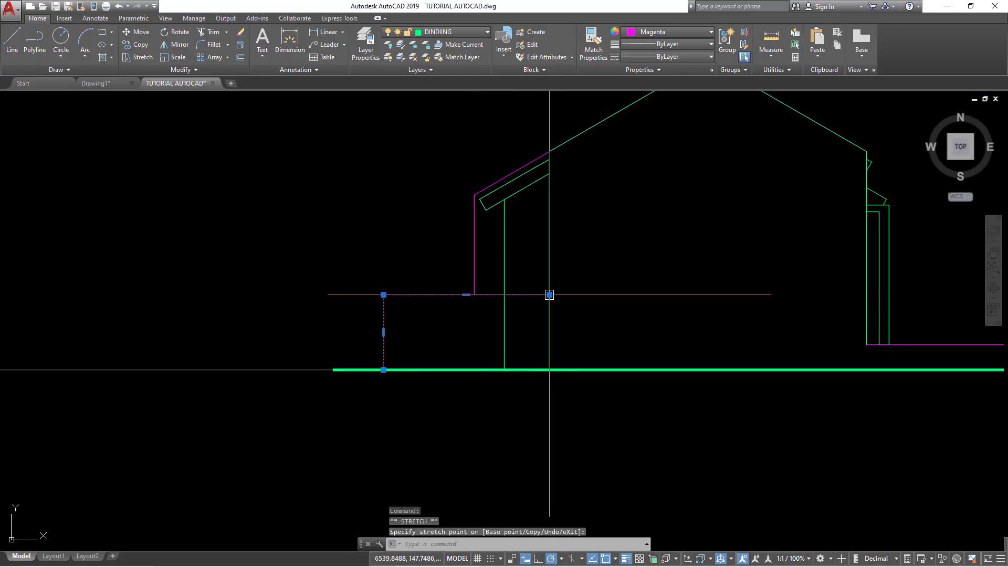
click(549, 294)
key(Escape)
key(Escape)
key(Escape)
Trim away the two green vertical lines below the step.
key(Return)
key(Return)
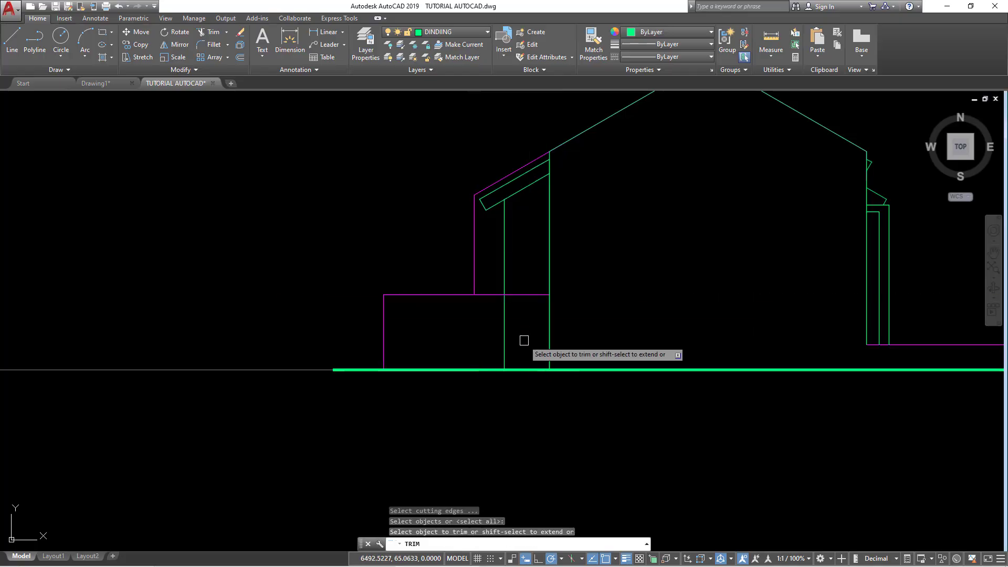
drag(493, 317, 517, 338)
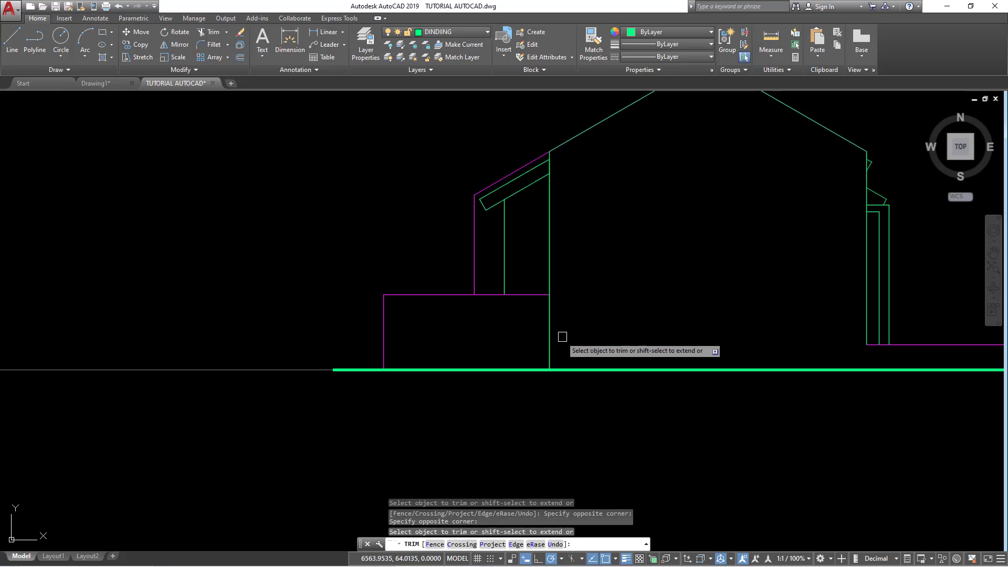
drag(561, 338, 531, 322)
key(Escape)
text(M)
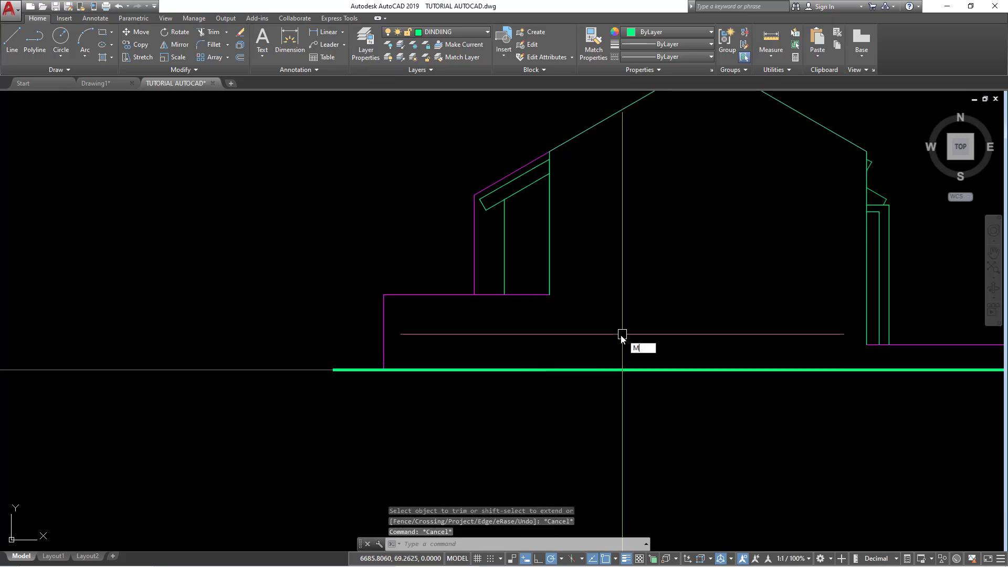
Match the magenta step's properties onto the green roof and wall outlines.
text(a)
key(Return)
click(533, 295)
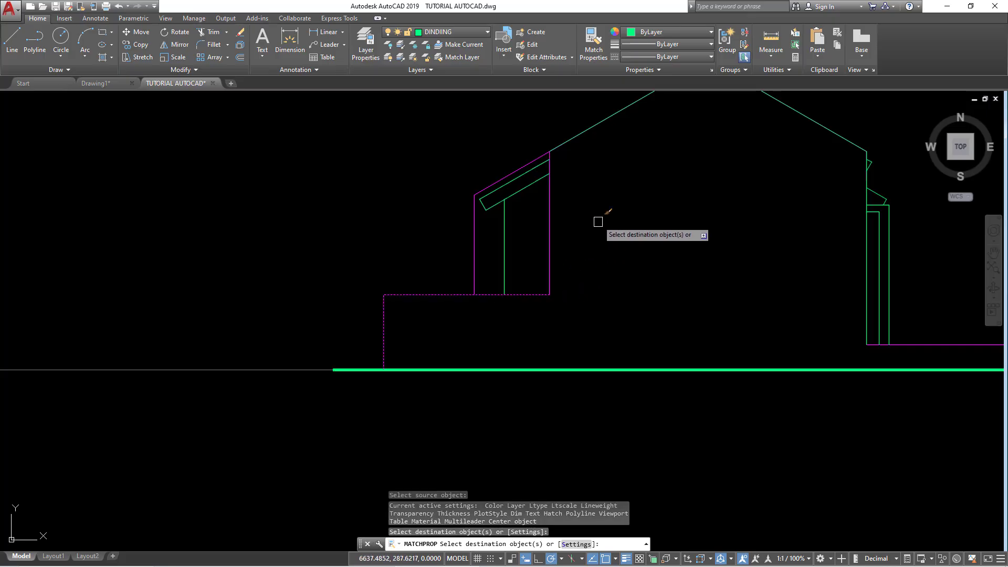
middle_drag(596, 218, 534, 251)
click(533, 157)
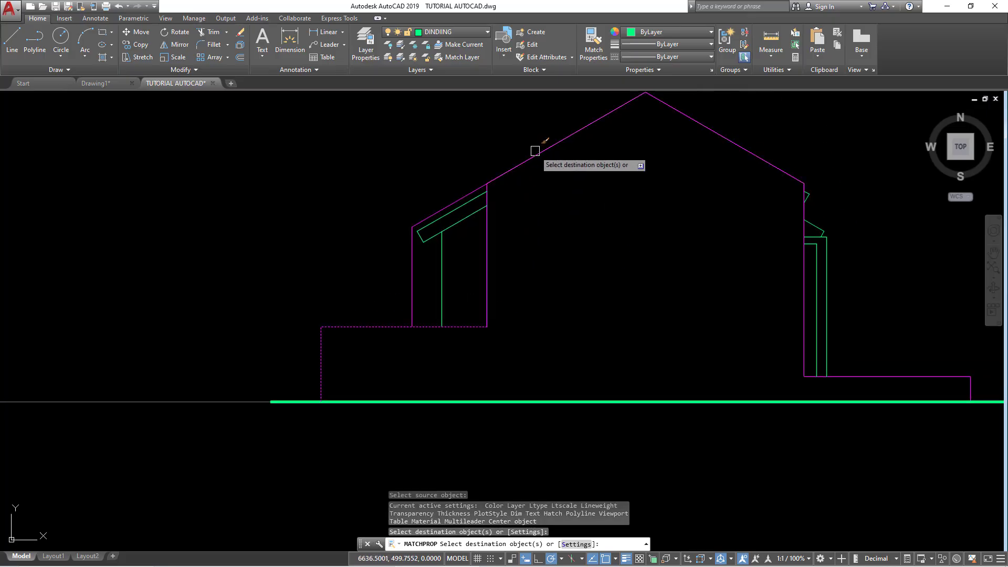
click(536, 150)
key(Escape)
middle_drag(625, 239, 550, 279)
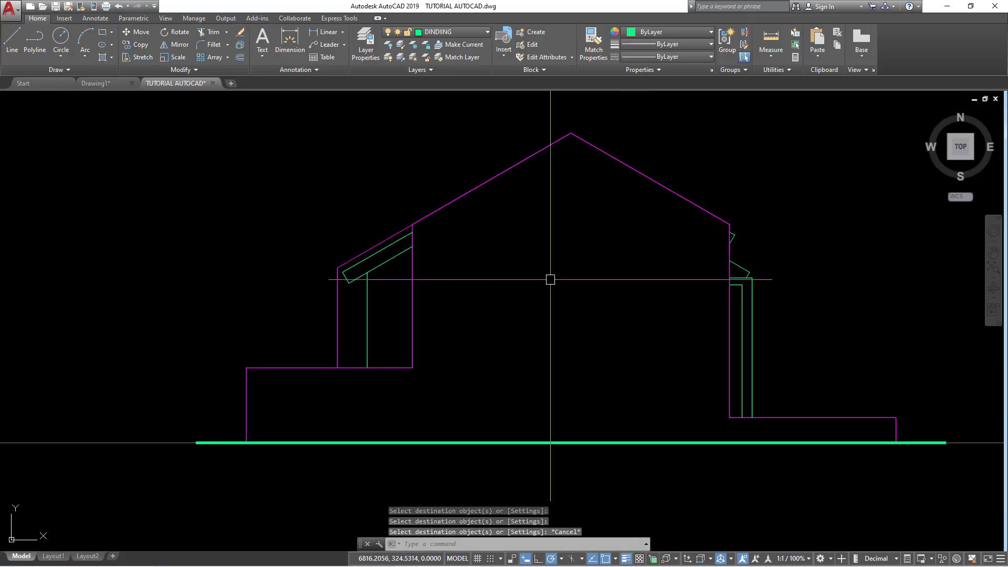
Start a construction line, pan to the house's right side, then cancel it.
text(l)
key(Return)
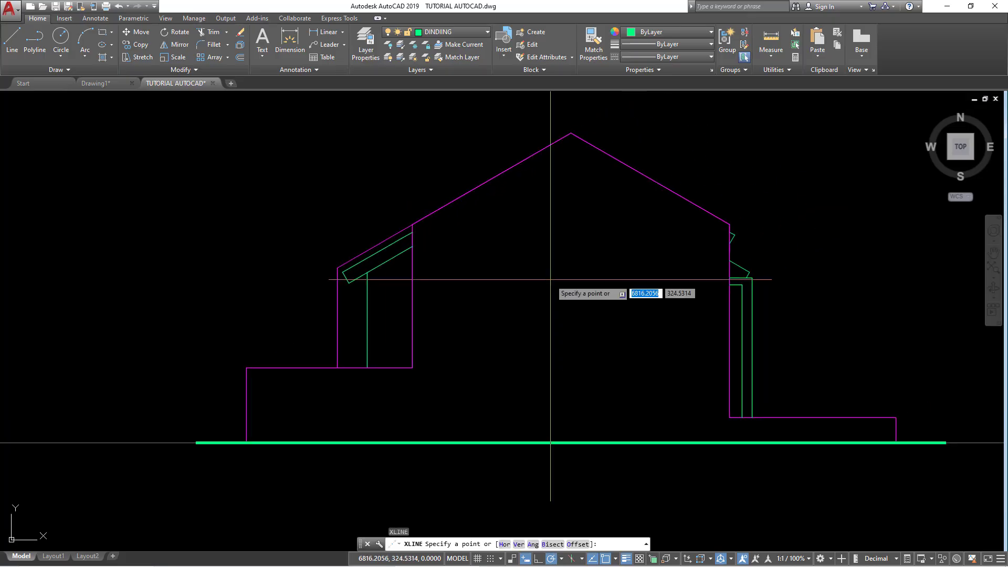
middle_drag(551, 281, 471, 282)
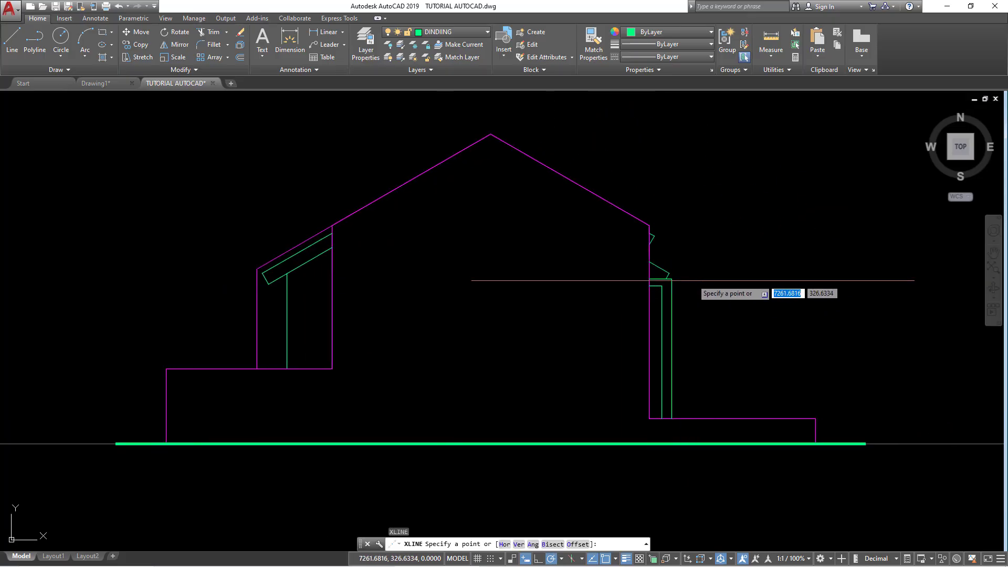
key(Escape)
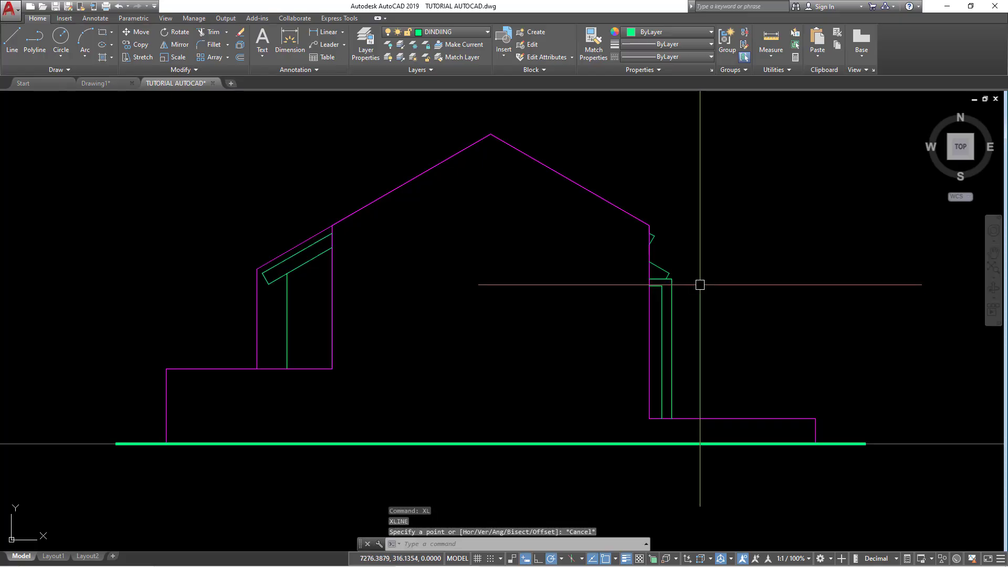
Copy the two magenta roof-eave lines onto the traced elevation's right wall.
scroll(699, 286, down, 5)
scroll(708, 290, up, 2)
scroll(749, 289, up, 5)
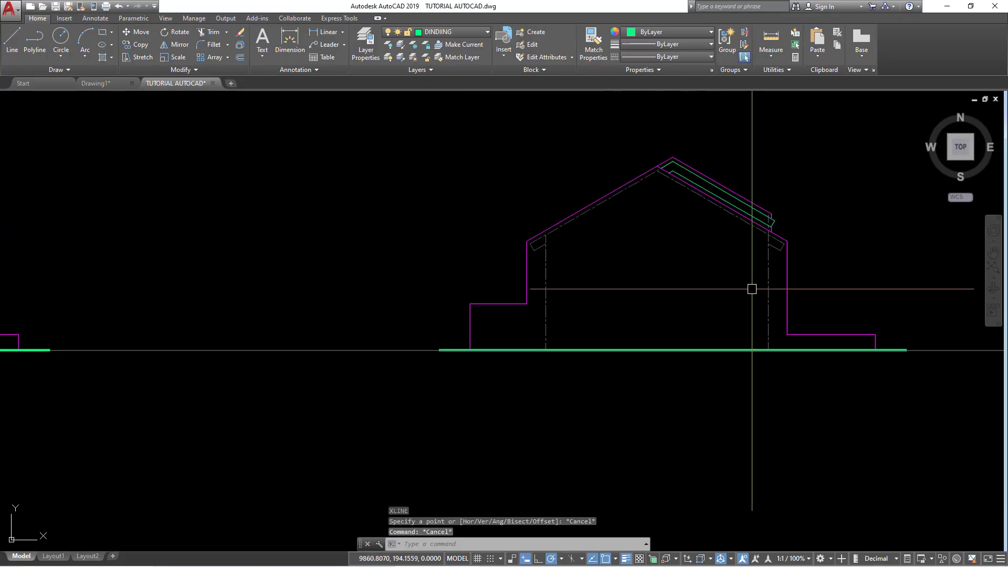
scroll(790, 227, up, 2)
scroll(747, 196, up, 4)
click(708, 184)
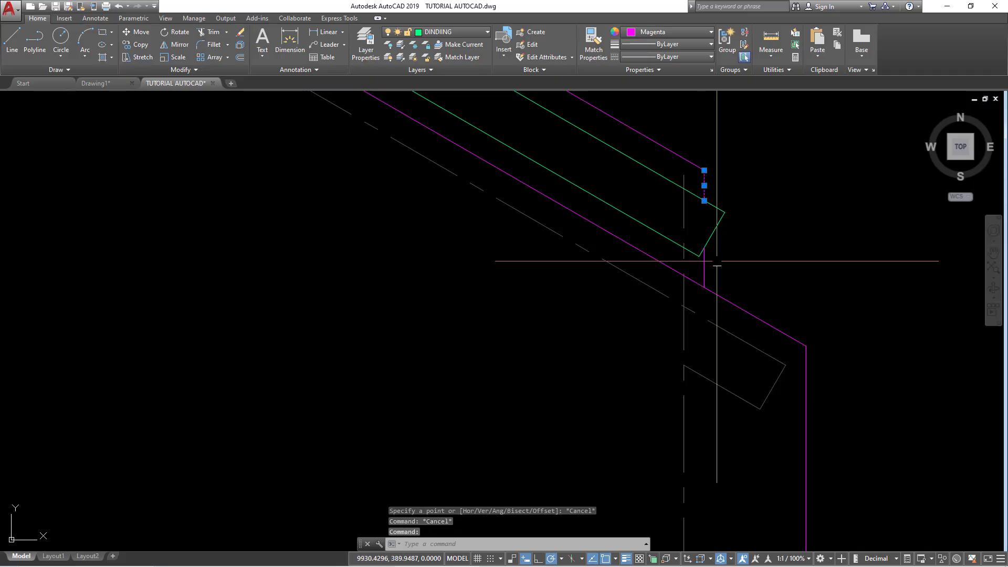
click(706, 265)
scroll(766, 287, down, 2)
text(o)
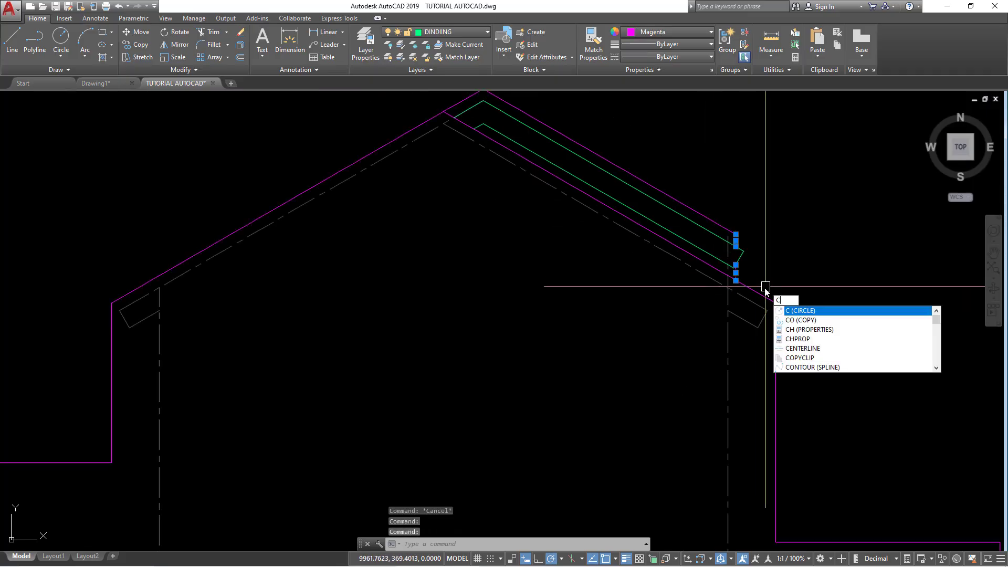
key(Return)
scroll(772, 291, down, 2)
scroll(787, 315, up, 1)
click(789, 339)
scroll(577, 305, down, 2)
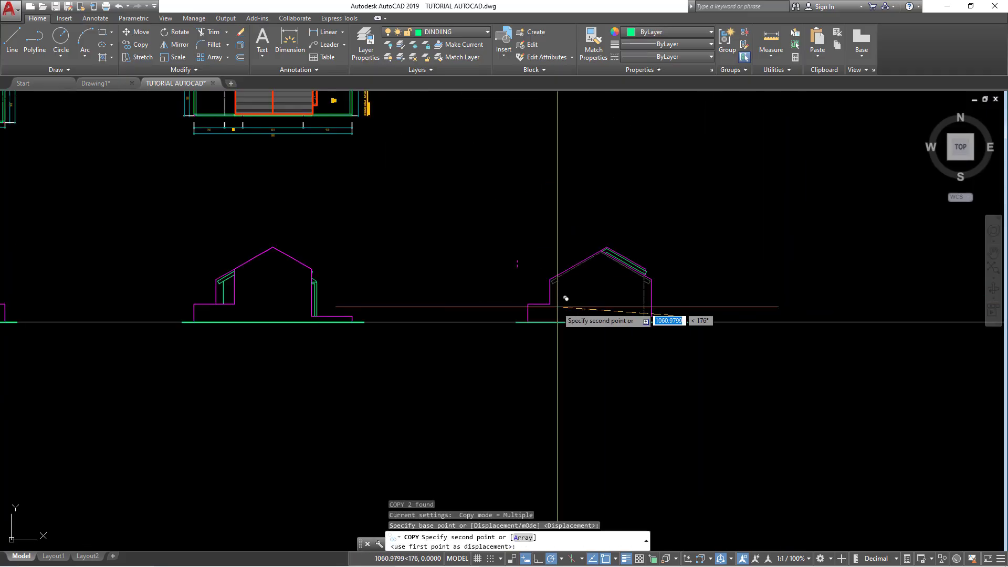
scroll(513, 300, down, 1)
scroll(462, 300, up, 3)
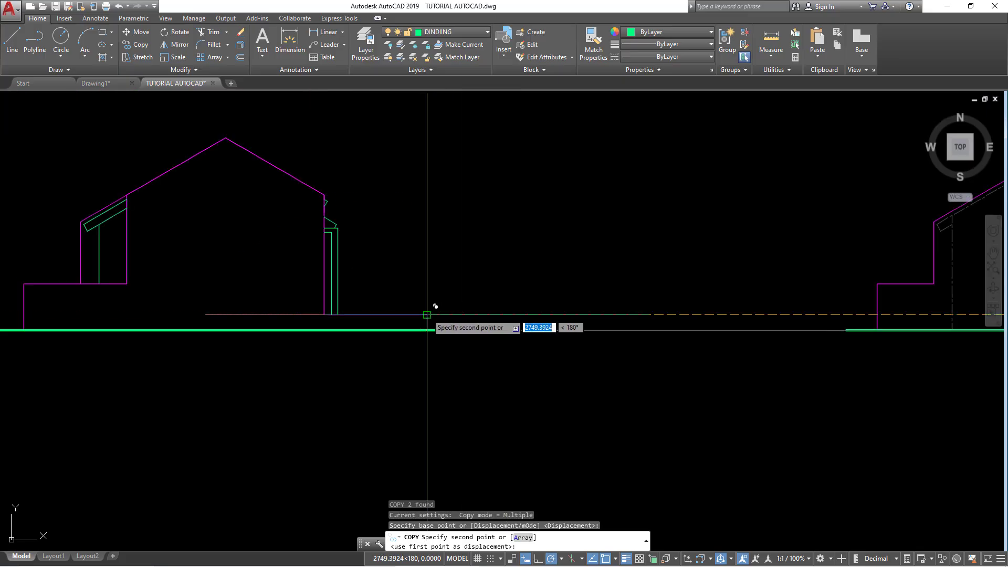
click(360, 232)
scroll(326, 231, up, 4)
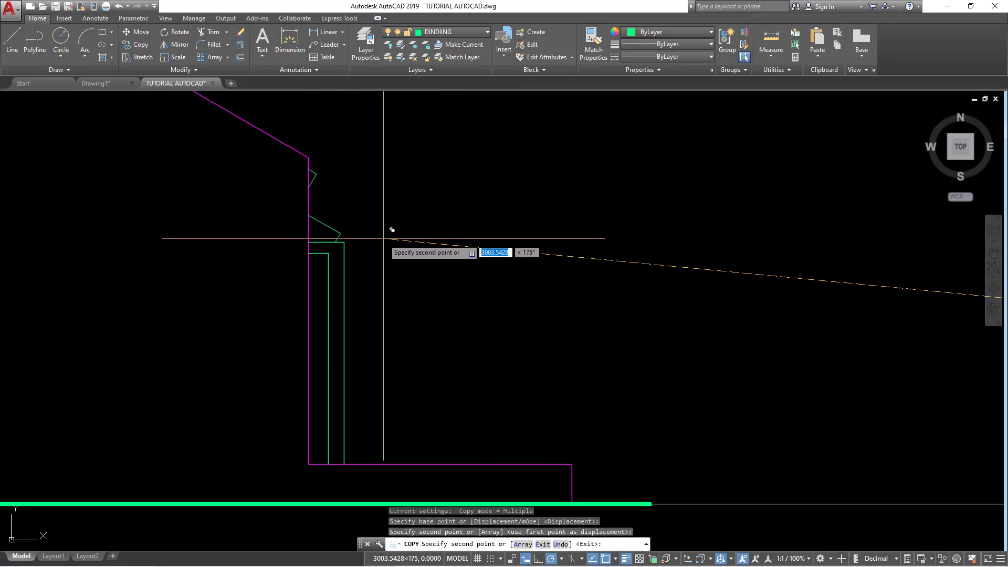
key(Escape)
scroll(384, 238, down, 6)
text(XL)
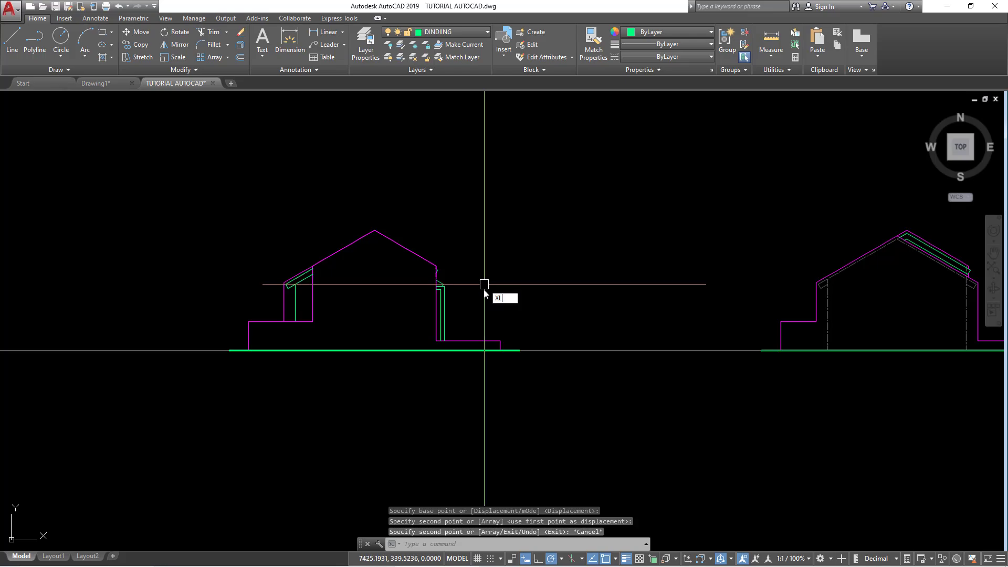
Draw a vertical construction line through the carport corner on the upper floor plan.
key(Return)
text(V)
key(Return)
scroll(473, 278, down, 5)
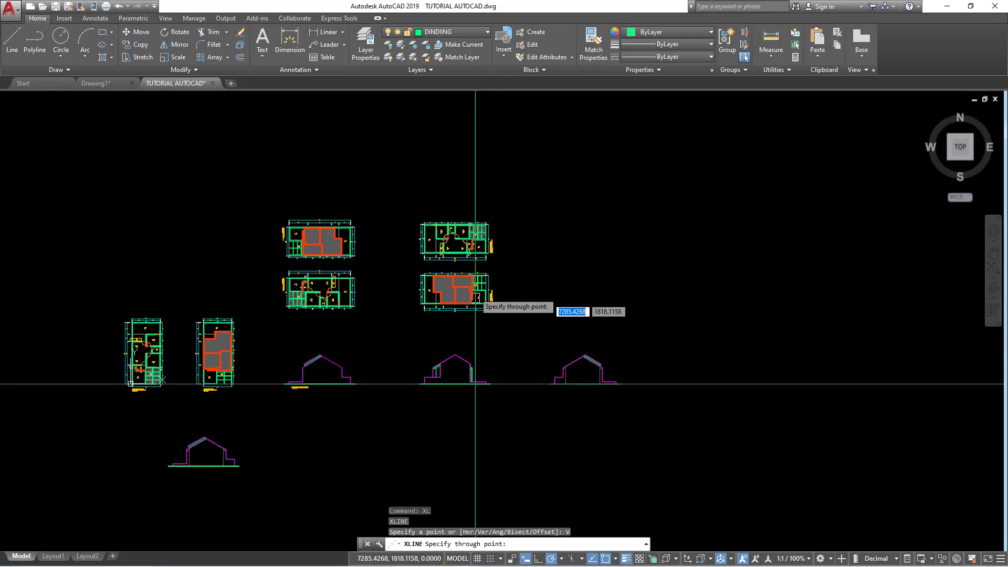
scroll(488, 294, up, 5)
scroll(492, 271, up, 2)
middle_drag(481, 216, 492, 299)
scroll(490, 298, up, 1)
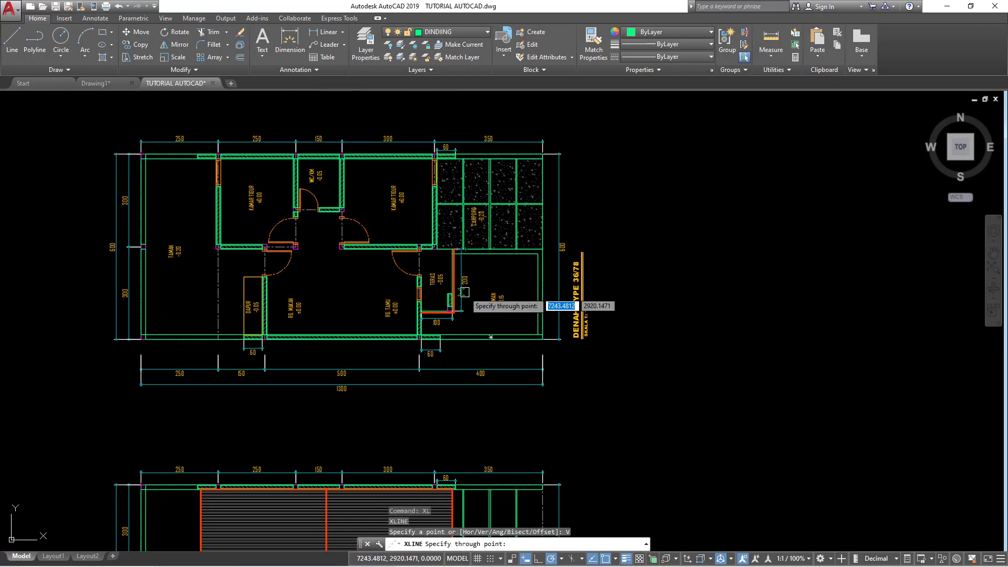
scroll(460, 176, up, 4)
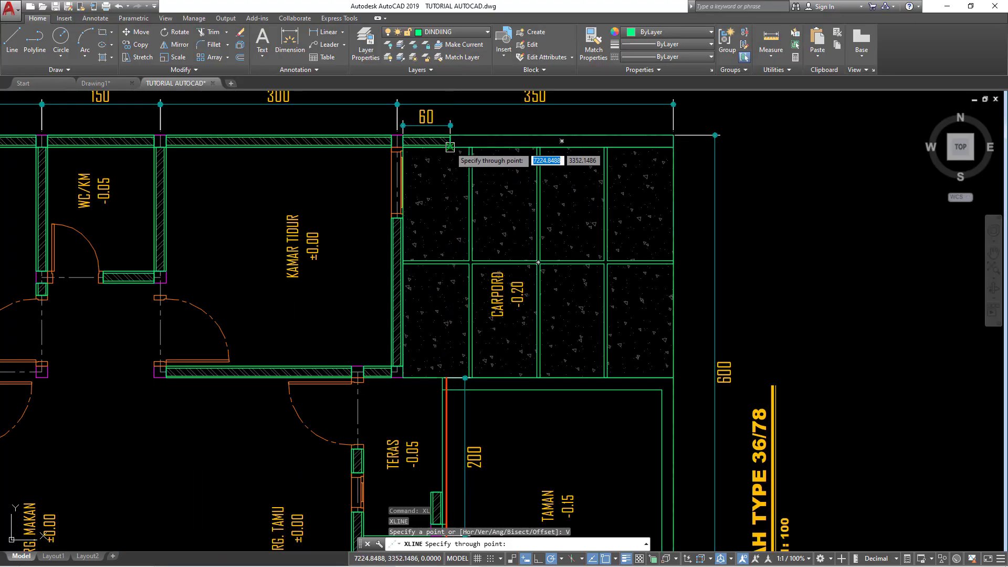
click(450, 147)
scroll(462, 184, down, 4)
scroll(484, 288, down, 2)
scroll(491, 287, up, 2)
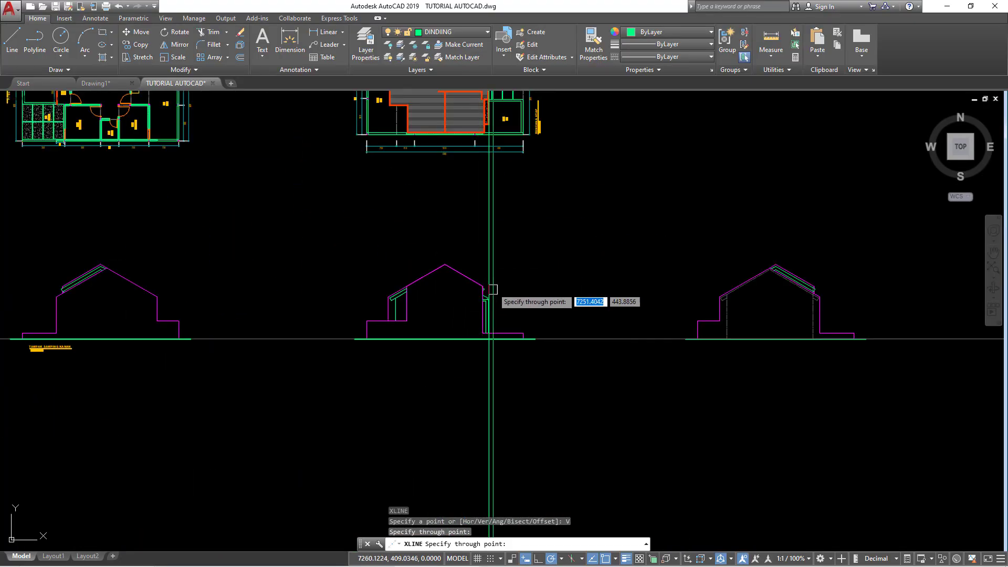
scroll(506, 293, up, 3)
scroll(509, 294, down, 5)
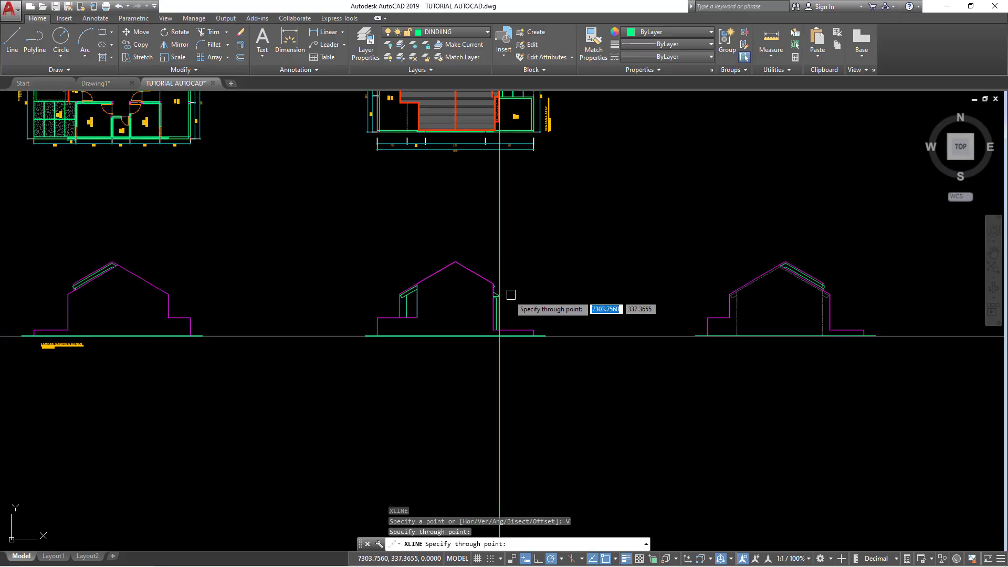
scroll(514, 292, up, 2)
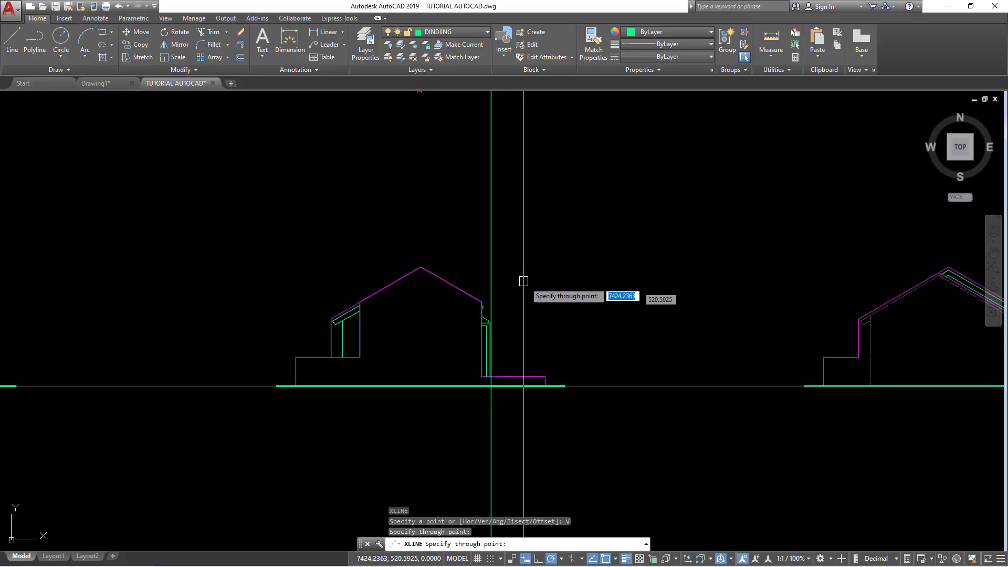
key(Escape)
Window-select and erase the vertical construction line crossing the traced elevation.
click(501, 245)
click(465, 193)
text(E)
key(Return)
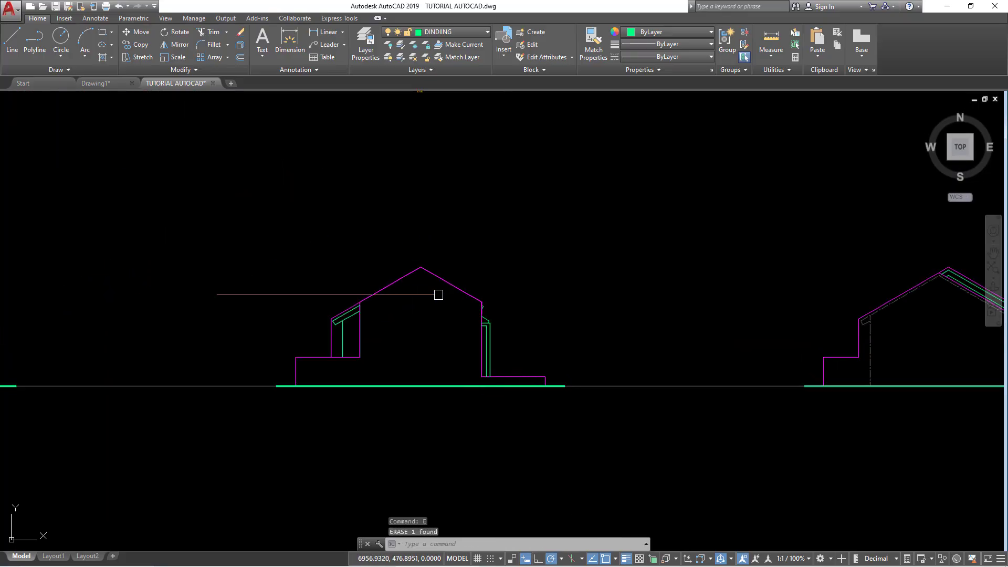
scroll(438, 295, up, 3)
scroll(523, 323, up, 3)
scroll(513, 332, down, 2)
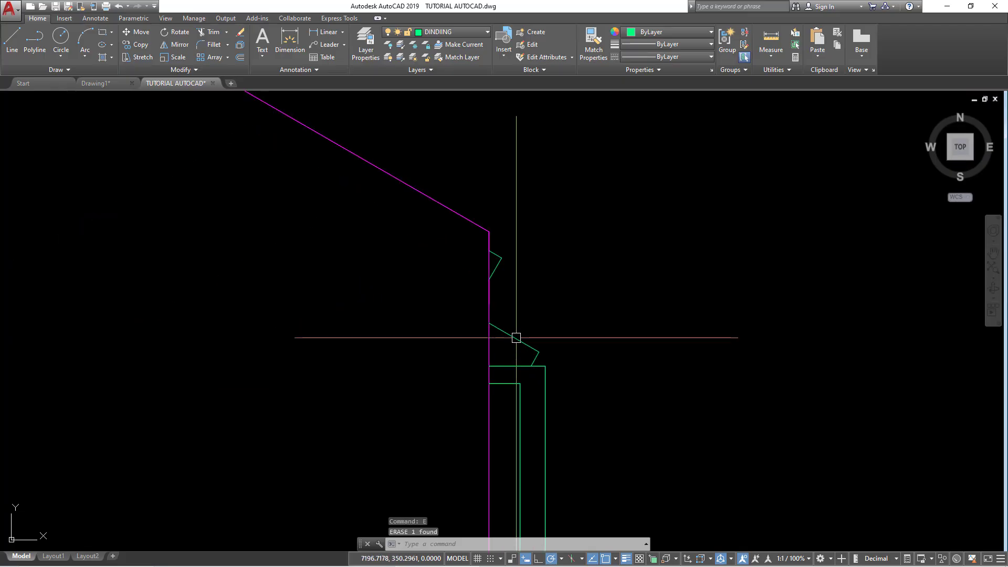
scroll(507, 331, down, 2)
scroll(547, 323, down, 4)
scroll(581, 314, down, 1)
scroll(770, 318, up, 2)
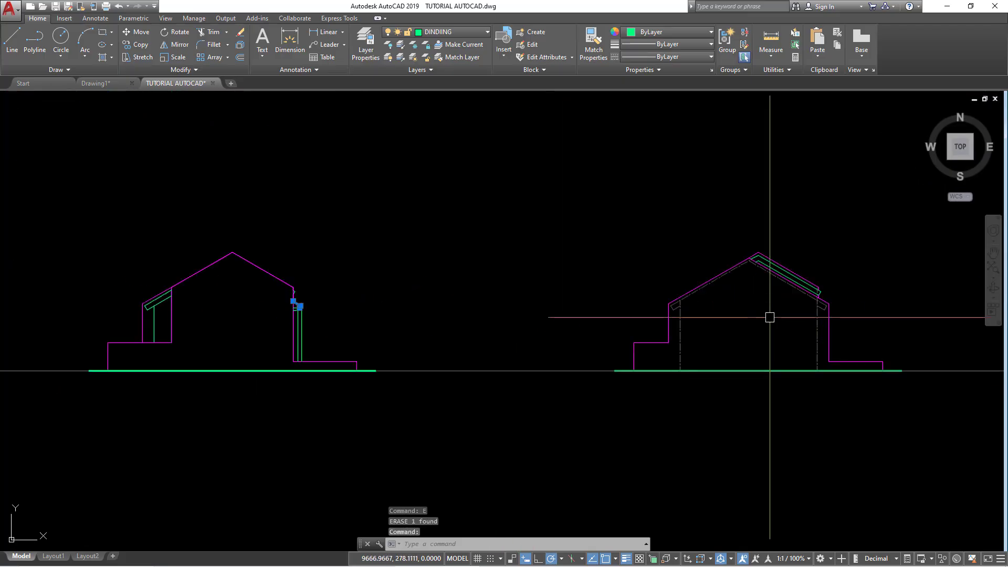
scroll(834, 315, up, 4)
scroll(826, 301, up, 2)
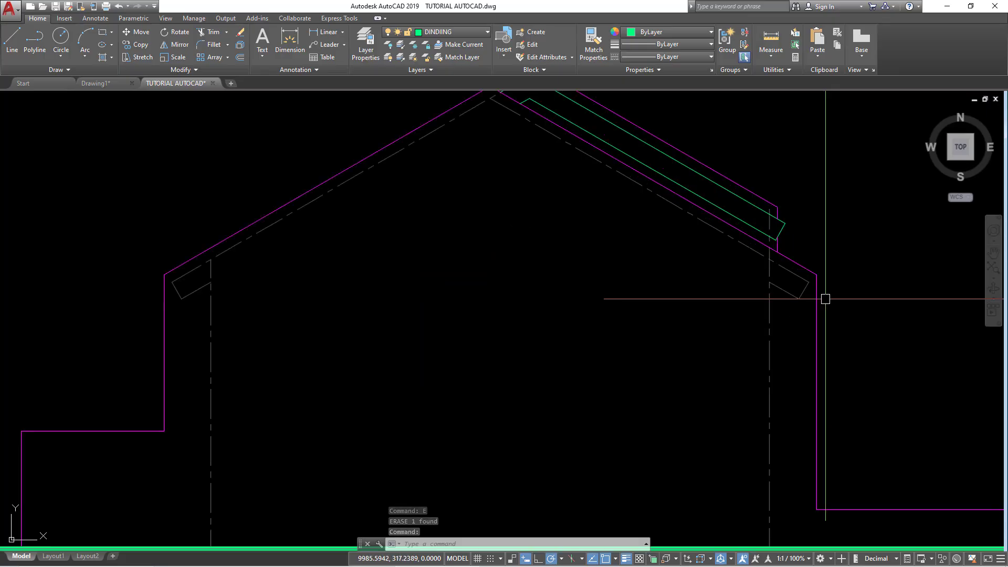
Attempt to explode the reference roof outline into separate lines.
key(Escape)
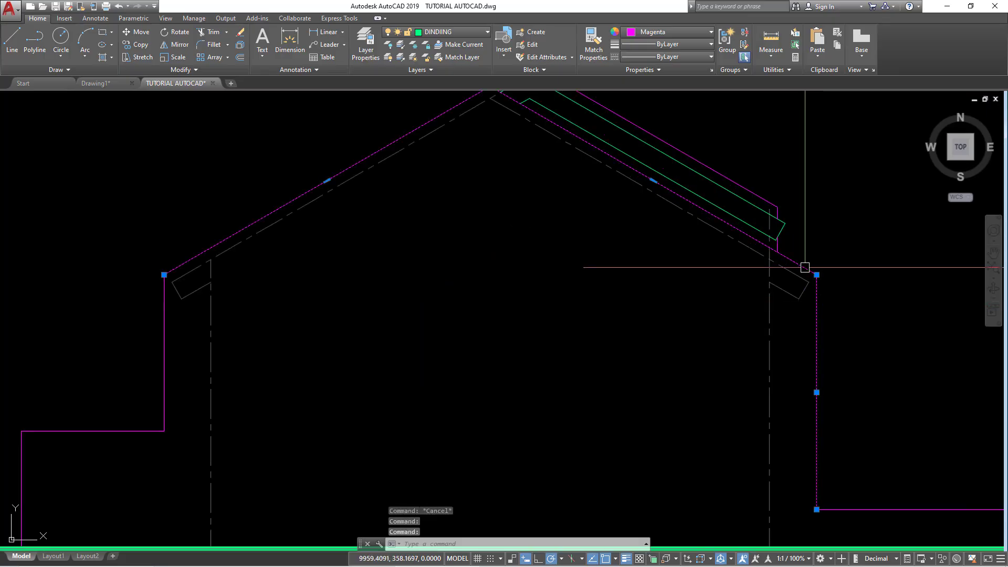
key(Escape)
scroll(804, 270, down, 2)
text(X)
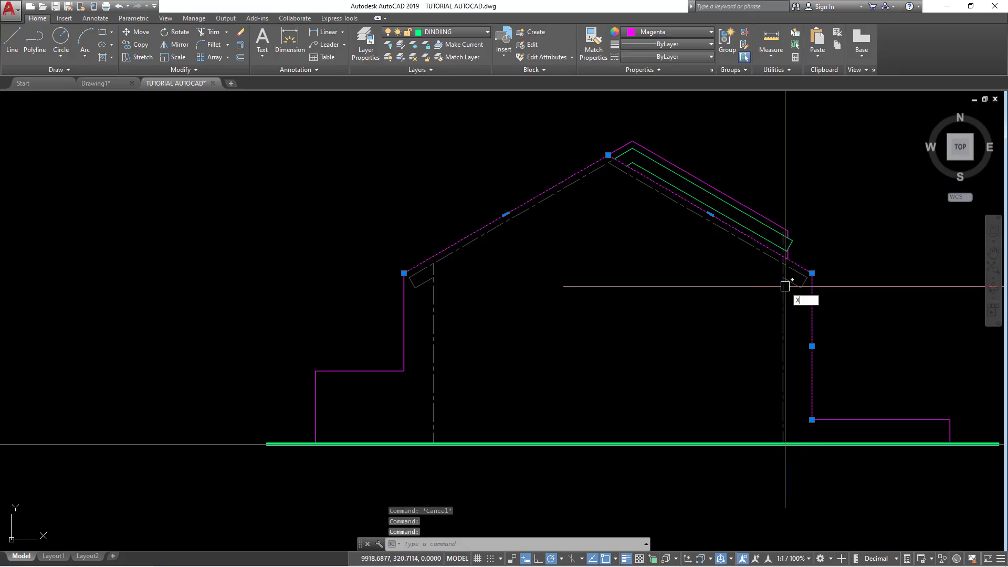
key(Return)
scroll(765, 298, down, 2)
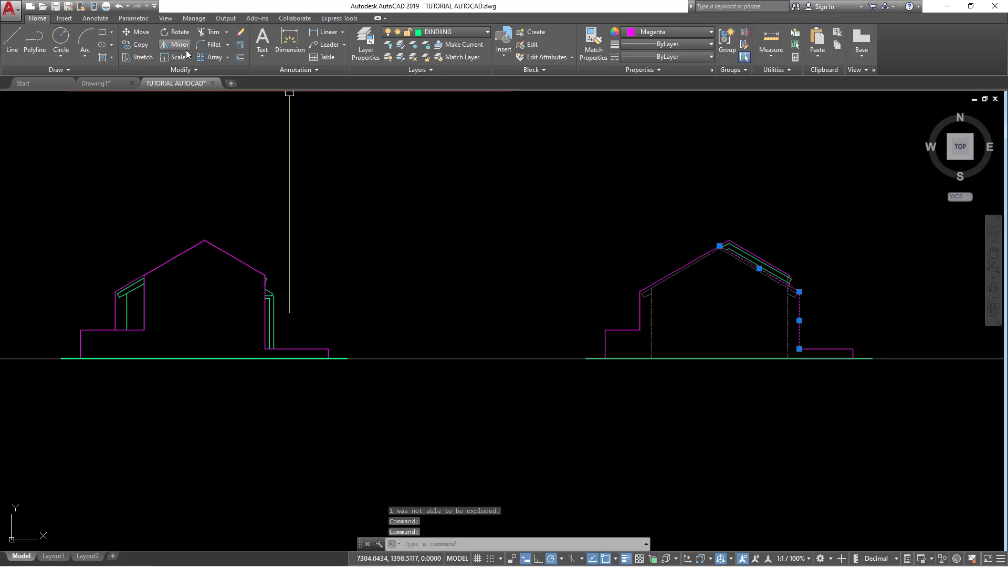
Copy the sloped canopy line from the reference elevation onto the traced elevation's right wall.
click(142, 44)
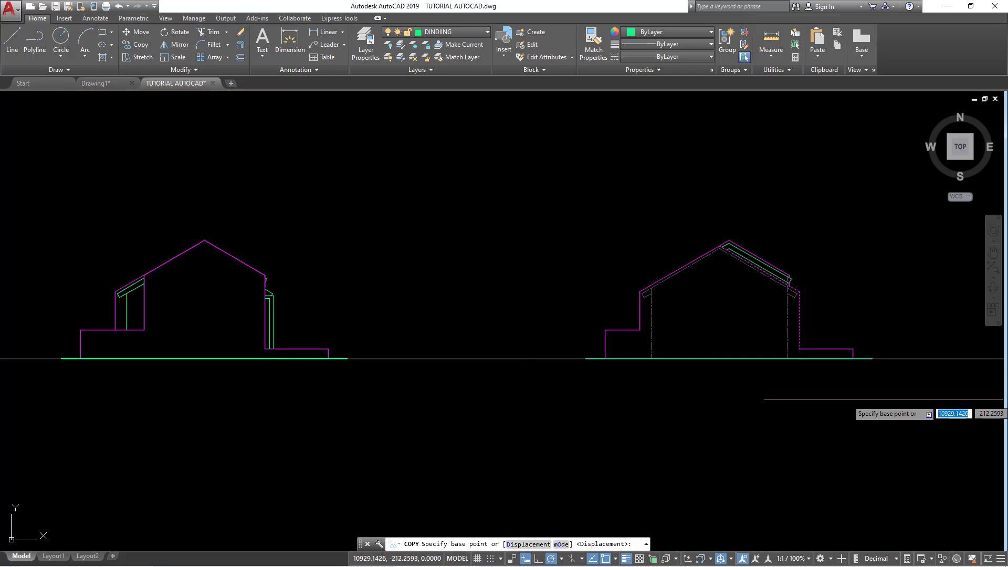
click(852, 348)
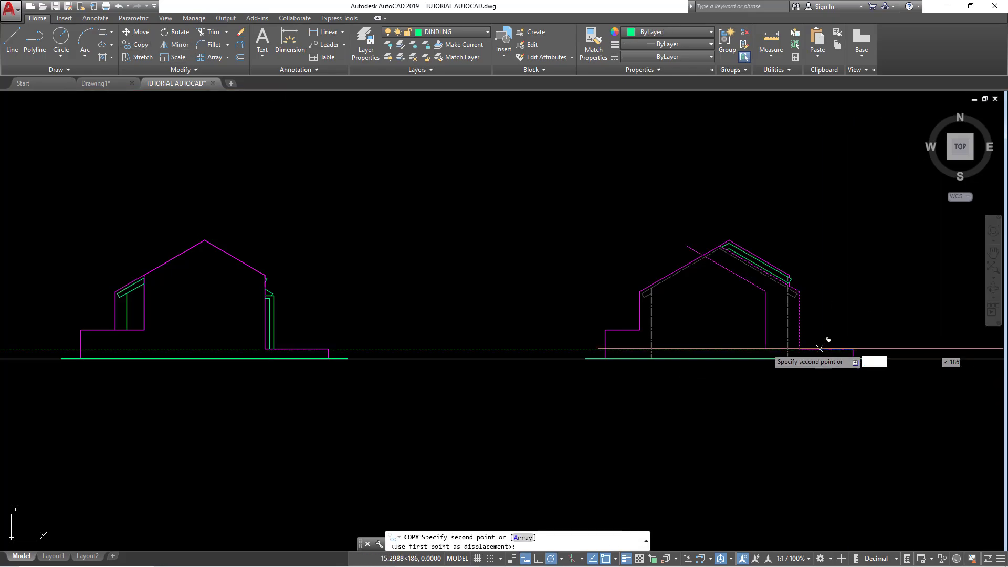
click(328, 349)
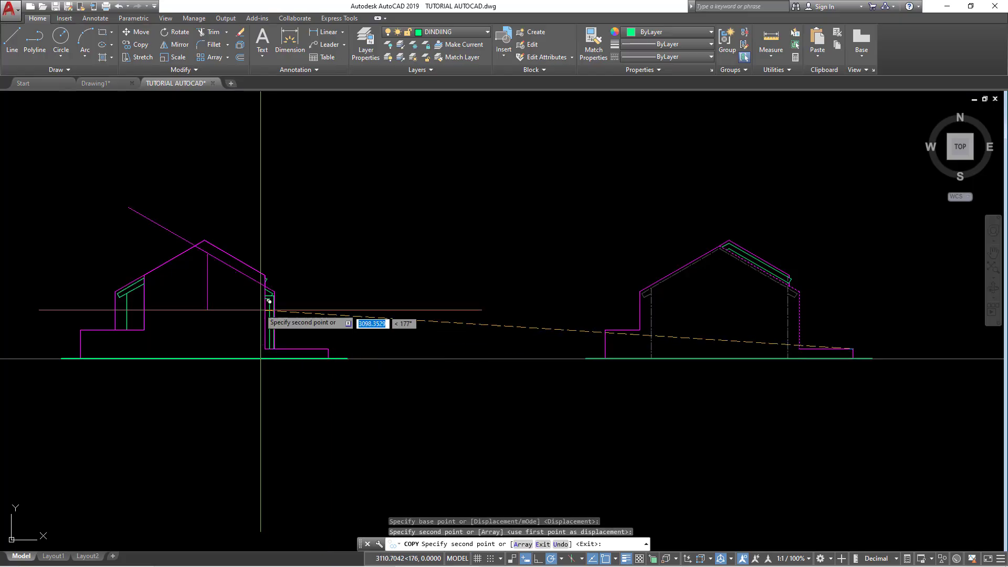
key(Escape)
scroll(271, 286, up, 3)
scroll(272, 284, up, 3)
key(Escape)
text(TR)
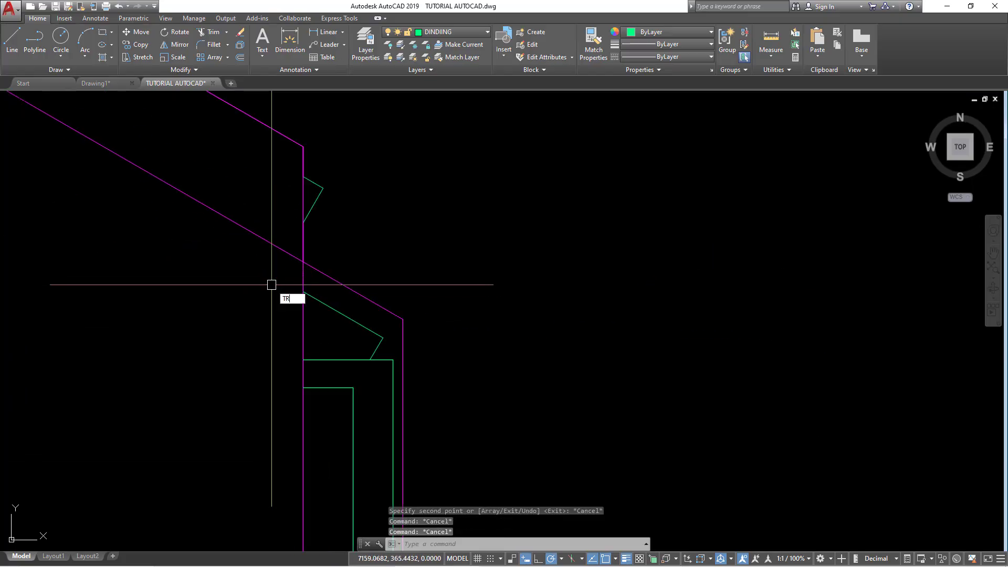
Trim the copied canopy lines back to the wall using the four magenta lines as cutting edges.
key(Return)
scroll(294, 281, up, 2)
click(311, 277)
click(286, 234)
key(Return)
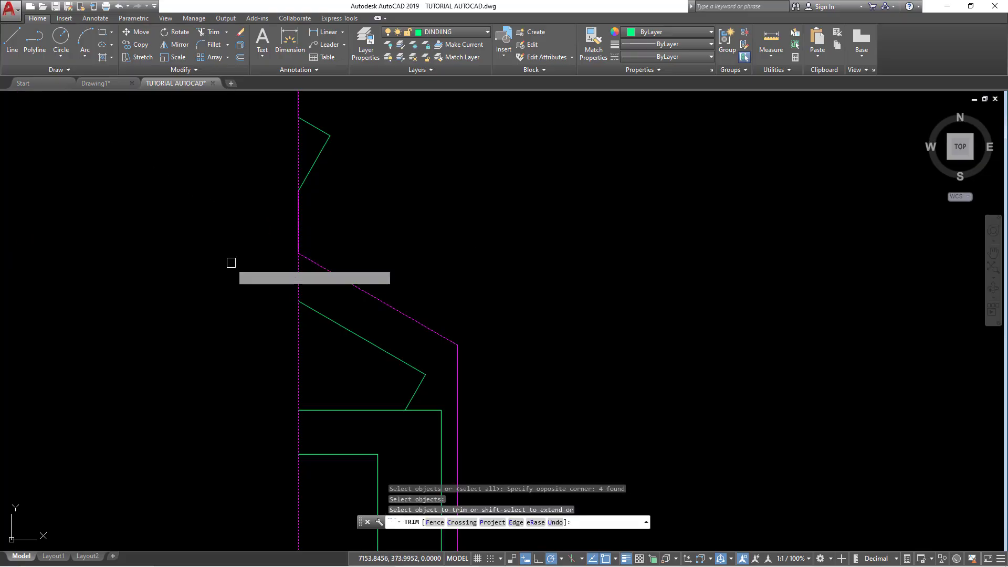
key(Escape)
scroll(456, 258, down, 5)
scroll(495, 277, up, 1)
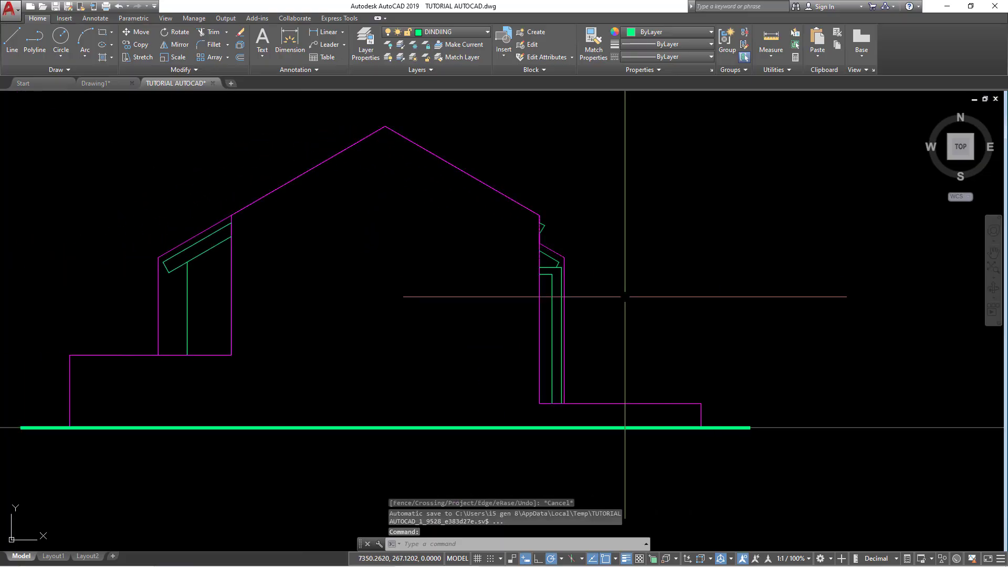
scroll(583, 307, up, 2)
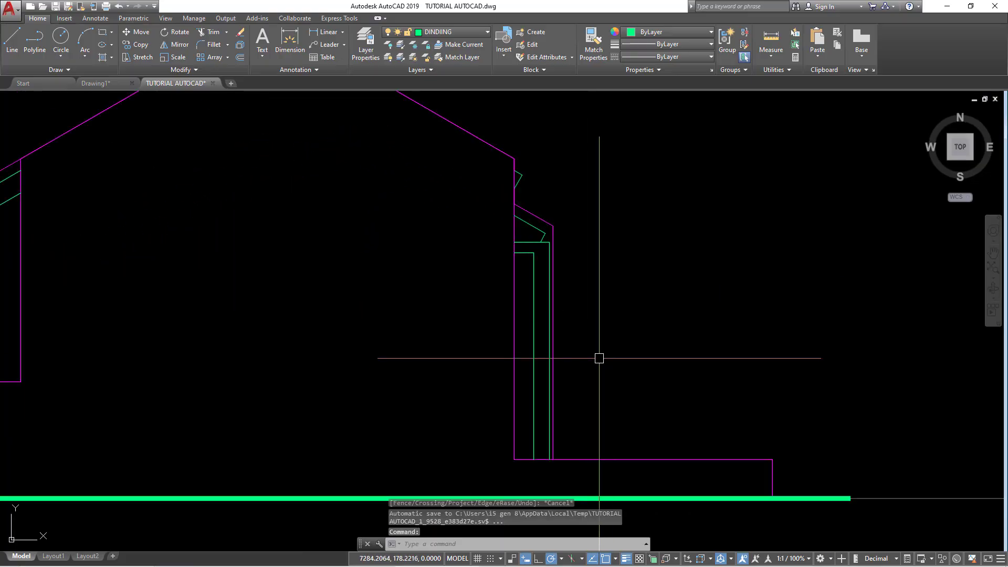
scroll(599, 358, down, 4)
click(793, 387)
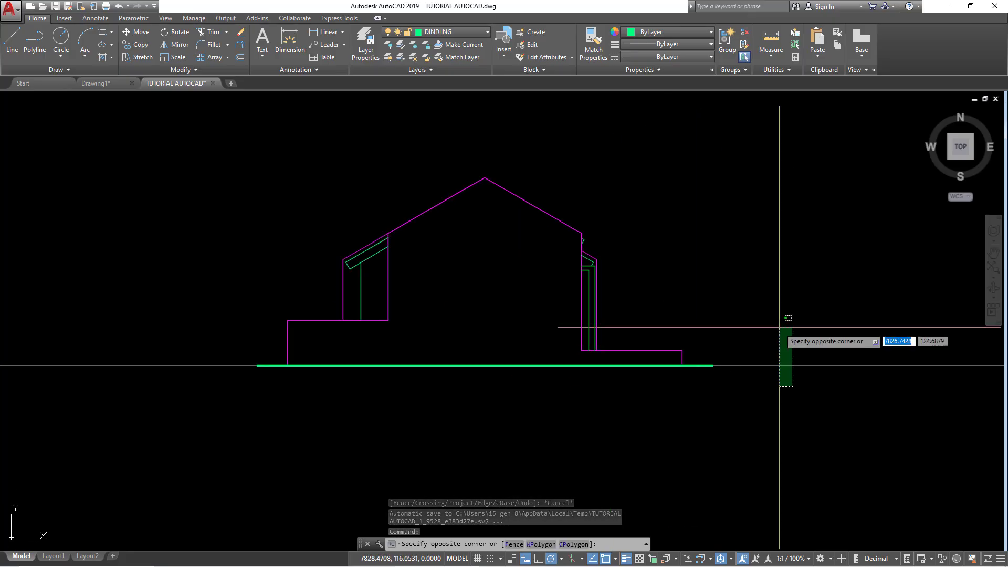
key(Escape)
scroll(428, 326, up, 2)
middle_drag(415, 319, 279, 333)
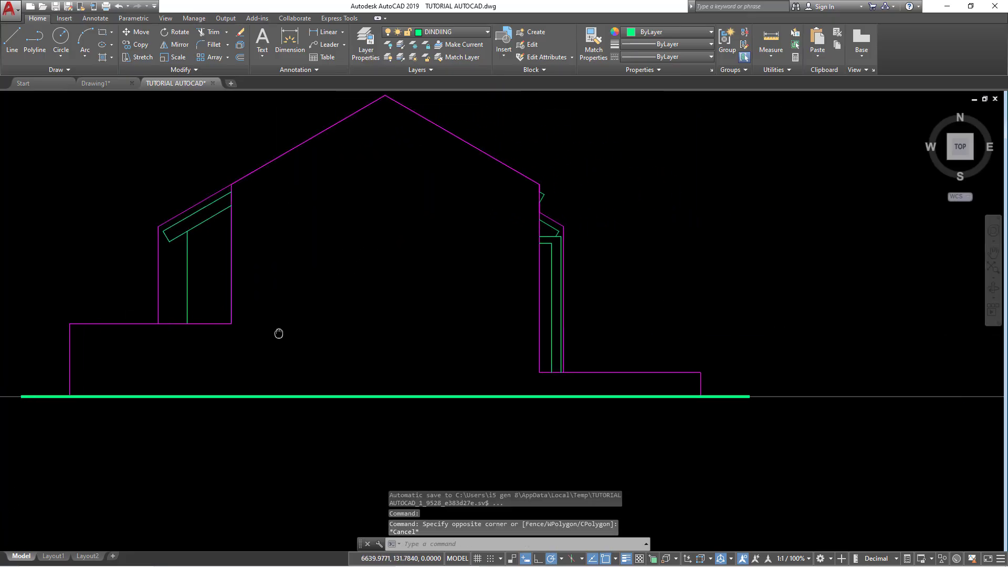
mouse_move(378, 322)
middle_down()
mouse_move(460, 355)
mouse_move(523, 349)
middle_up()
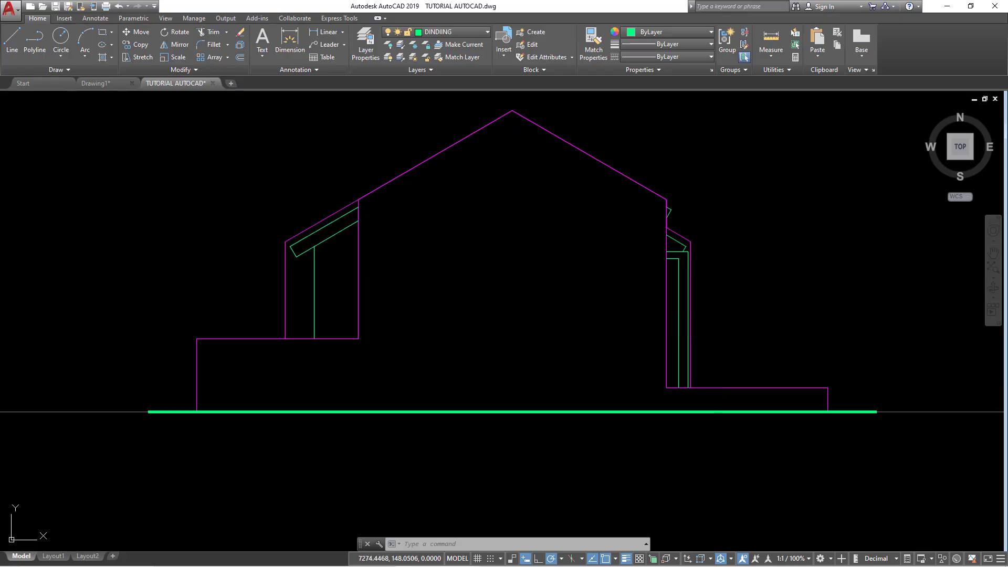
middle_drag(724, 327, 668, 326)
middle_drag(740, 331, 762, 331)
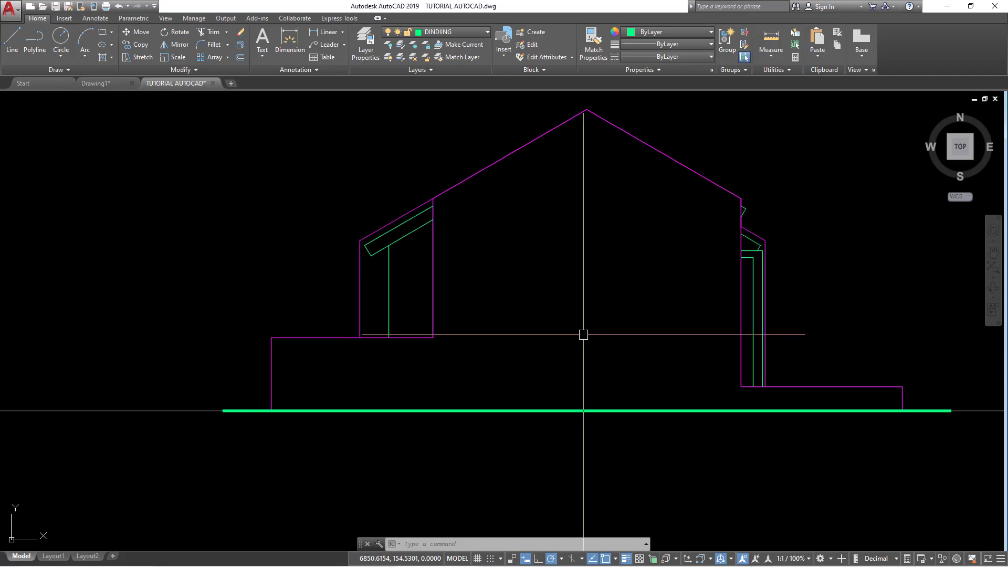
click(556, 348)
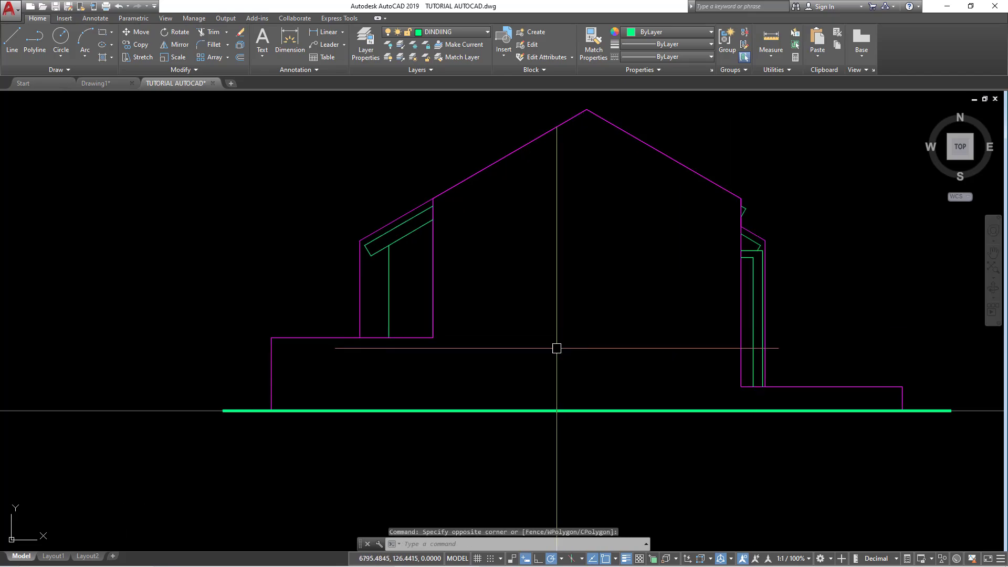